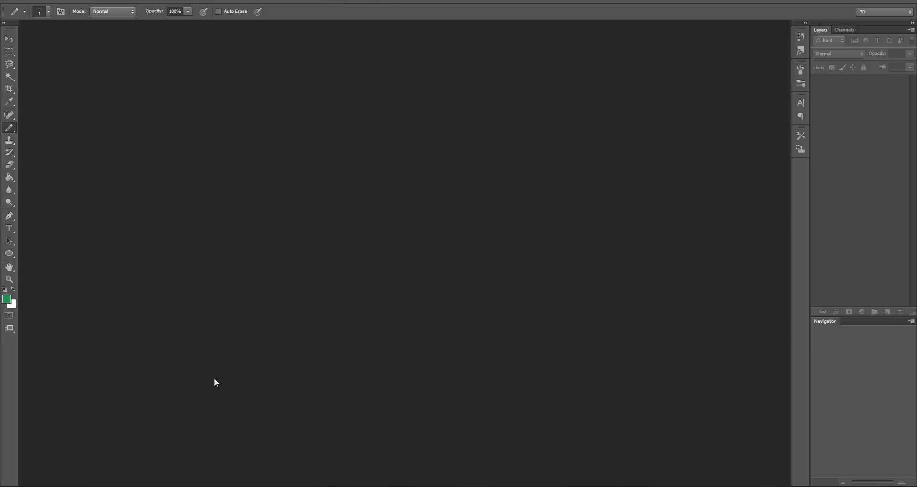
Step: Open the Pizza Textures folder on the Desktop in Windows Explorer
{"action": "key", "text": "super+e"}
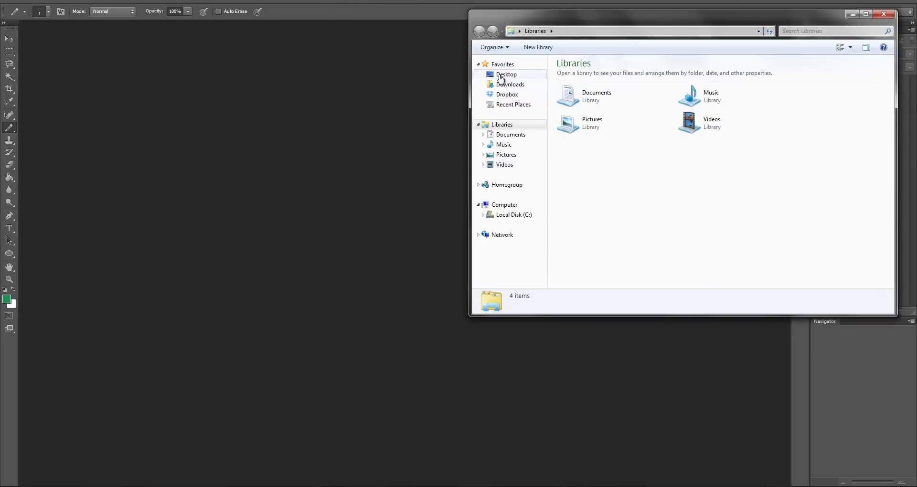
{"action": "left_click", "coordinate": [506, 74]}
{"action": "scroll", "coordinate": [597, 192], "scroll_direction": "down", "scroll_amount": 5}
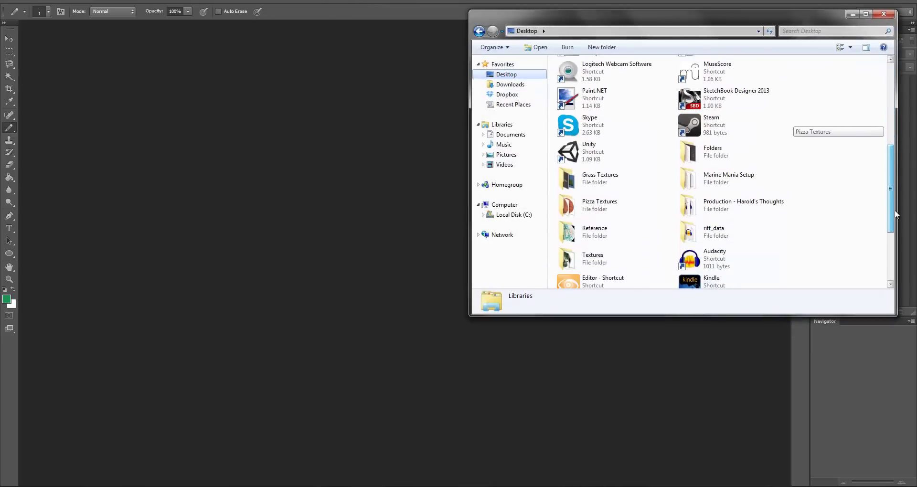
{"action": "double_click", "coordinate": [598, 193]}
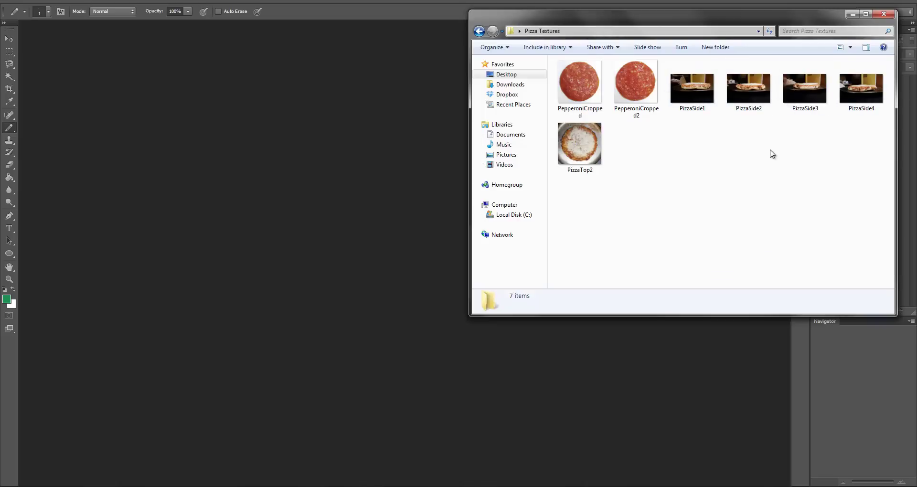
Step: Look over the pizza top, pepperoni and four pizza side images in the Pizza Textures folder
{"action": "left_click", "coordinate": [583, 157]}
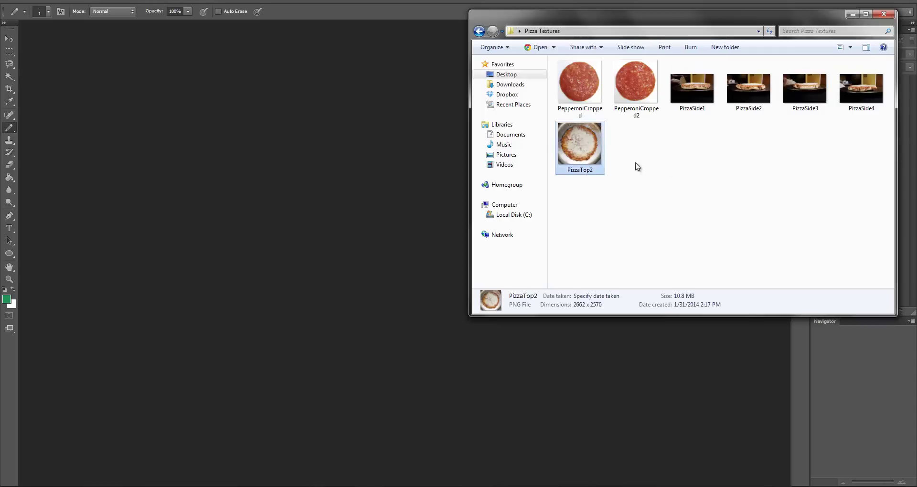
{"action": "left_click", "coordinate": [680, 173]}
{"action": "left_click", "coordinate": [632, 76]}
{"action": "left_click_drag", "start_coordinate": [680, 204], "coordinate": [751, 183]}
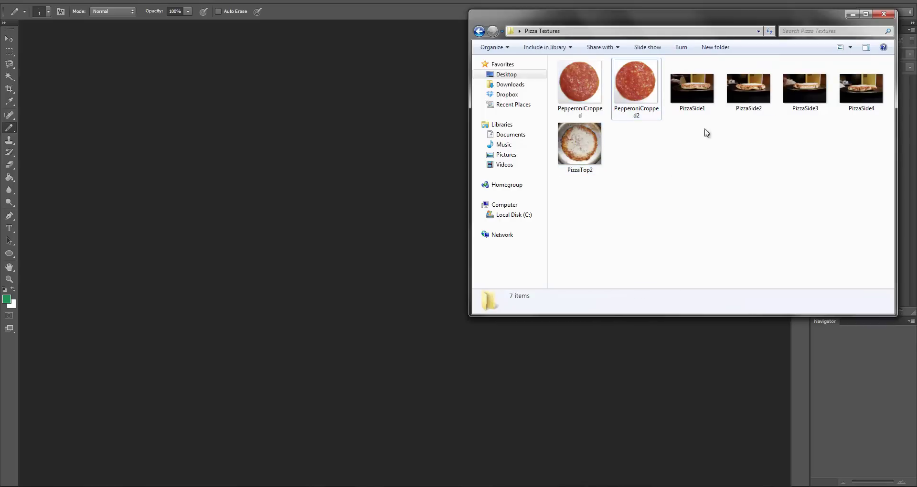
{"action": "left_click_drag", "start_coordinate": [694, 138], "coordinate": [867, 88]}
{"action": "left_click", "coordinate": [794, 152]}
Step: Check the image dimensions in the detailed properties of the PizzaSide1 file
{"action": "right_click", "coordinate": [690, 97]}
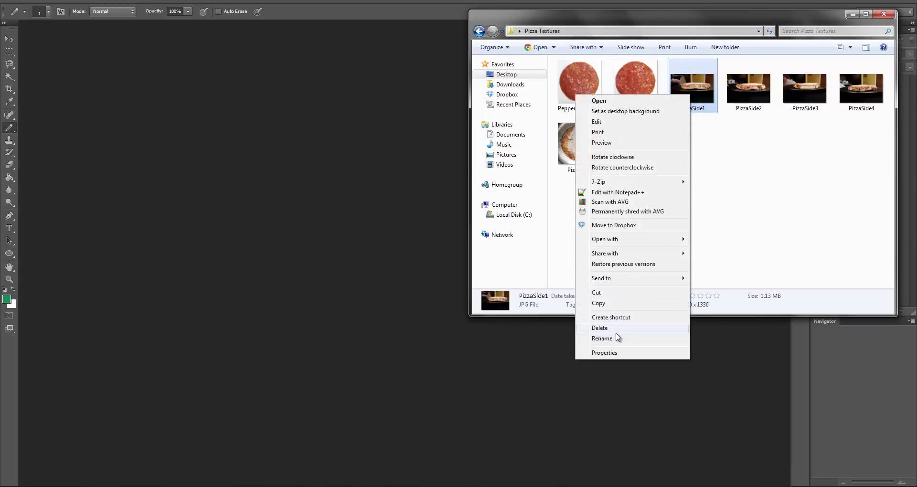
{"action": "left_click", "coordinate": [601, 354]}
{"action": "left_click_drag", "start_coordinate": [734, 103], "coordinate": [356, 109]}
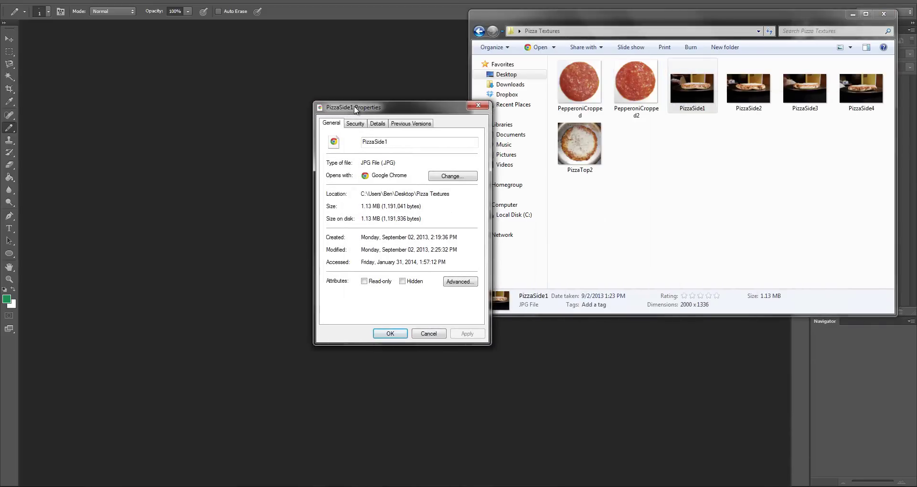
{"action": "left_click", "coordinate": [381, 123]}
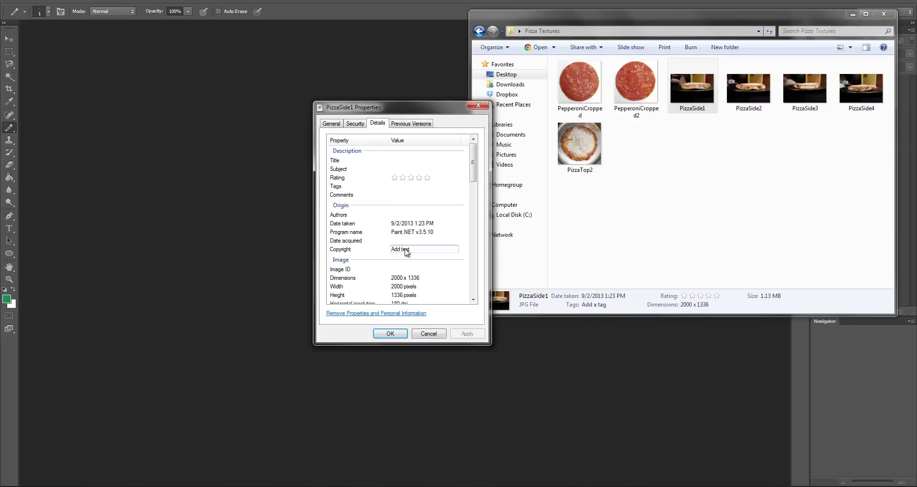
{"action": "left_click_drag", "start_coordinate": [473, 172], "coordinate": [473, 184]}
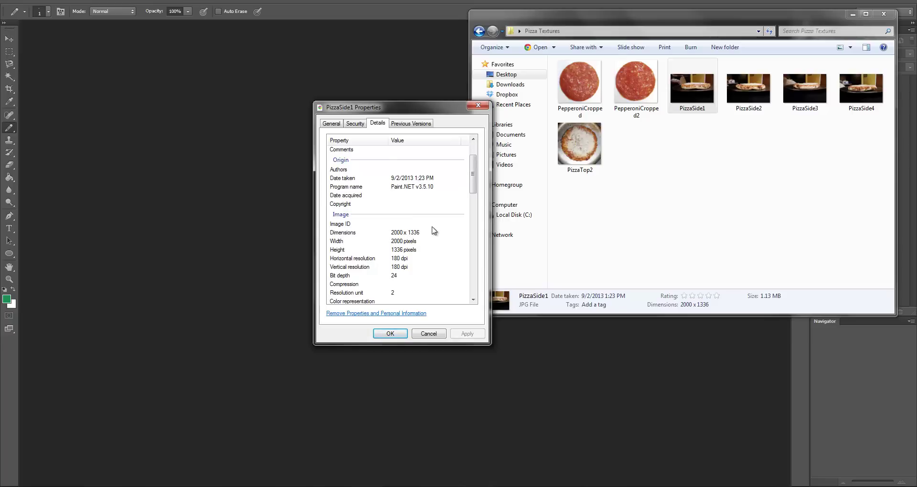
{"action": "left_click", "coordinate": [394, 236]}
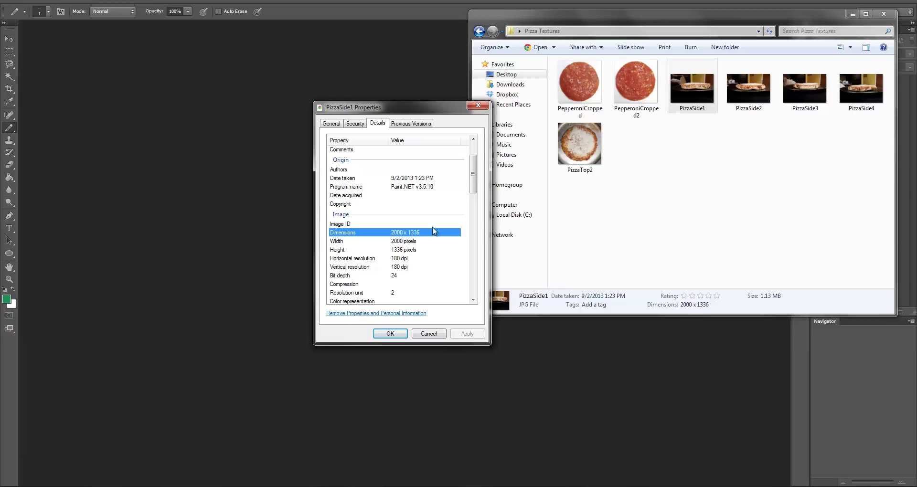
{"action": "left_click_drag", "start_coordinate": [474, 181], "coordinate": [474, 186]}
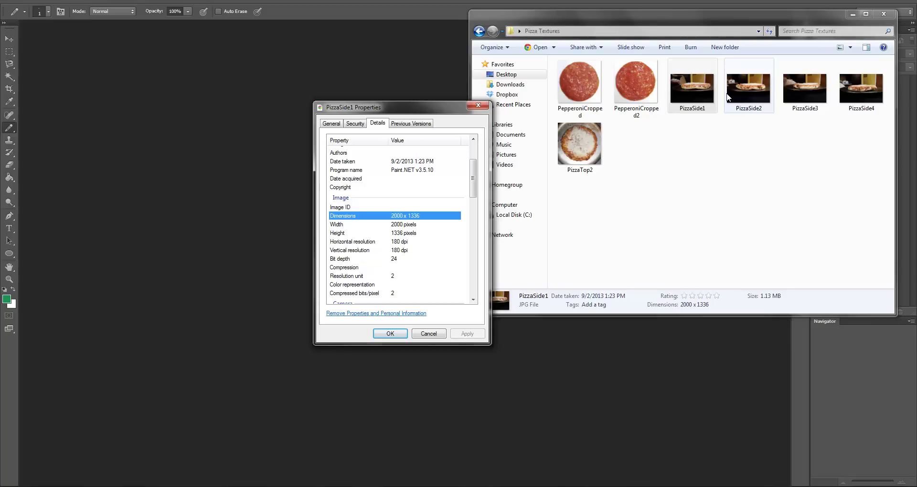
Step: Switch back to Photoshop and create a new document 8000 pixels wide and 1336 pixels high
{"action": "left_click", "coordinate": [131, 36]}
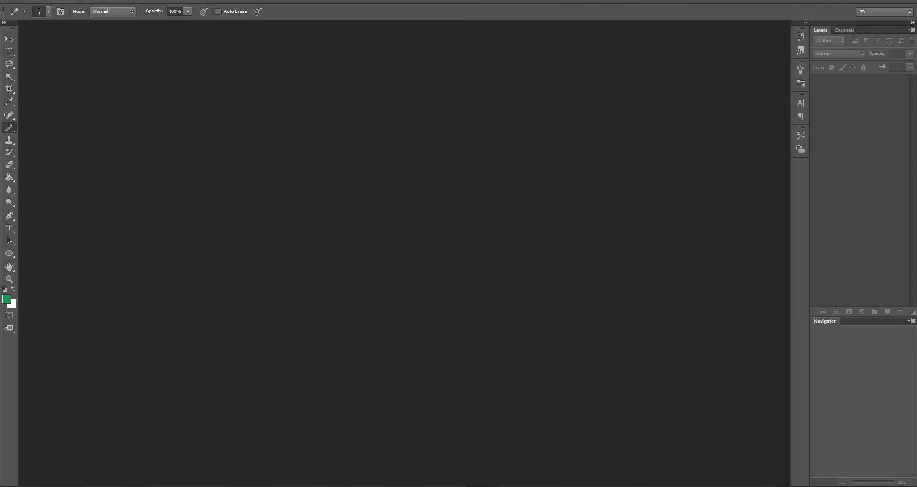
{"action": "left_click", "coordinate": [31, 1]}
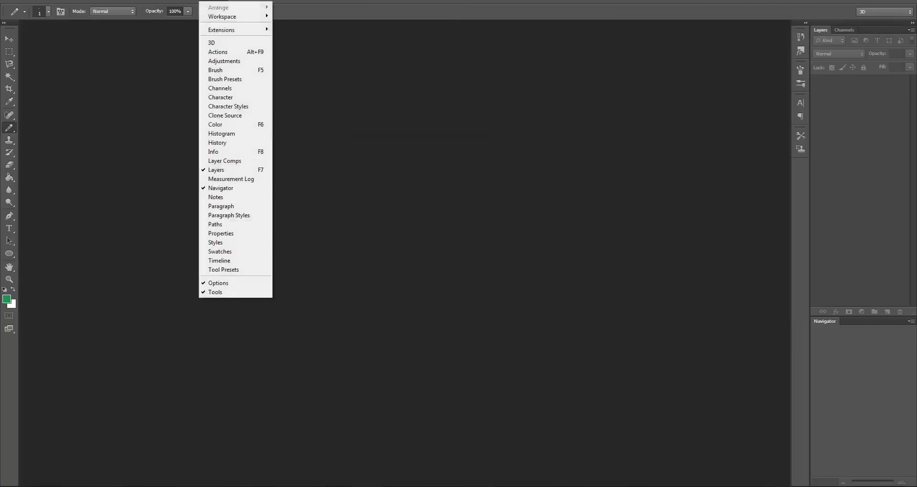
{"action": "left_click", "coordinate": [81, 55]}
{"action": "left_click", "coordinate": [21, 3]}
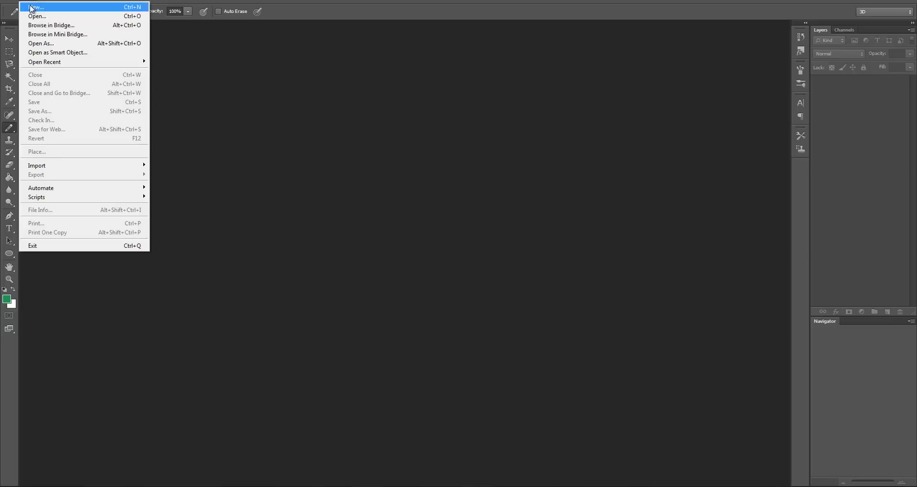
{"action": "left_click", "coordinate": [29, 8]}
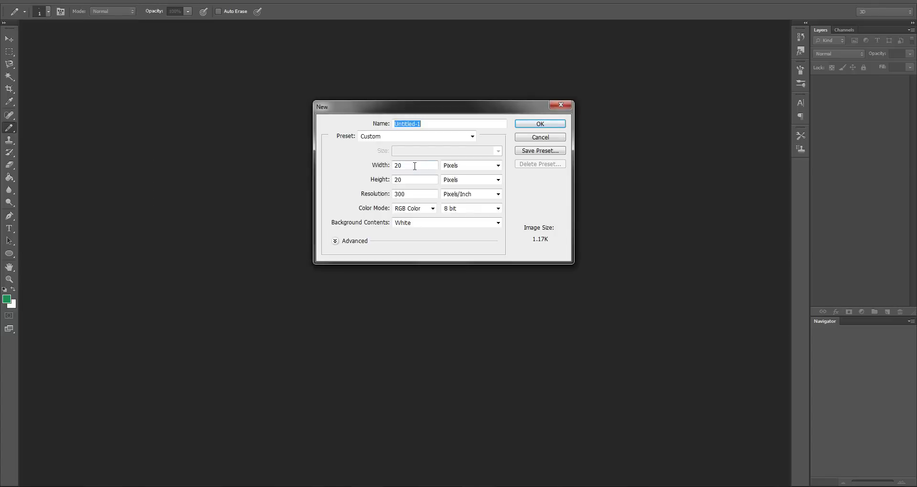
{"action": "left_click_drag", "start_coordinate": [414, 166], "coordinate": [390, 167]}
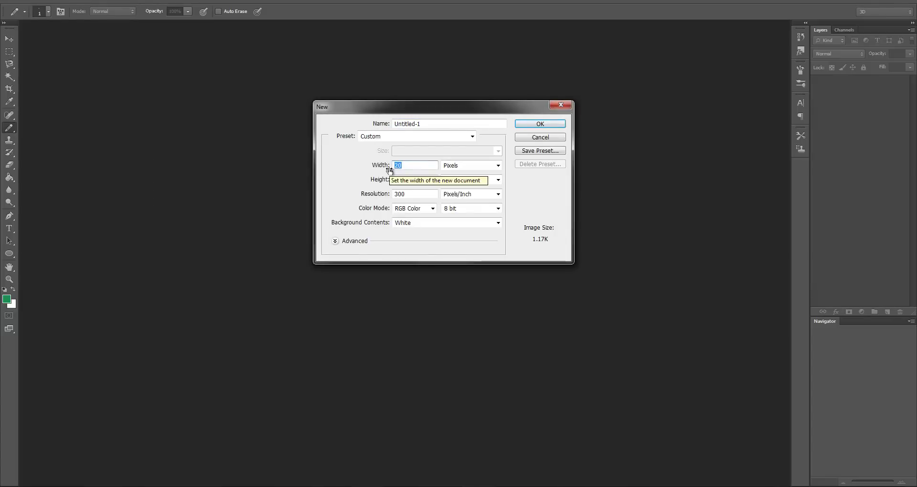
{"action": "type", "text": "8000"}
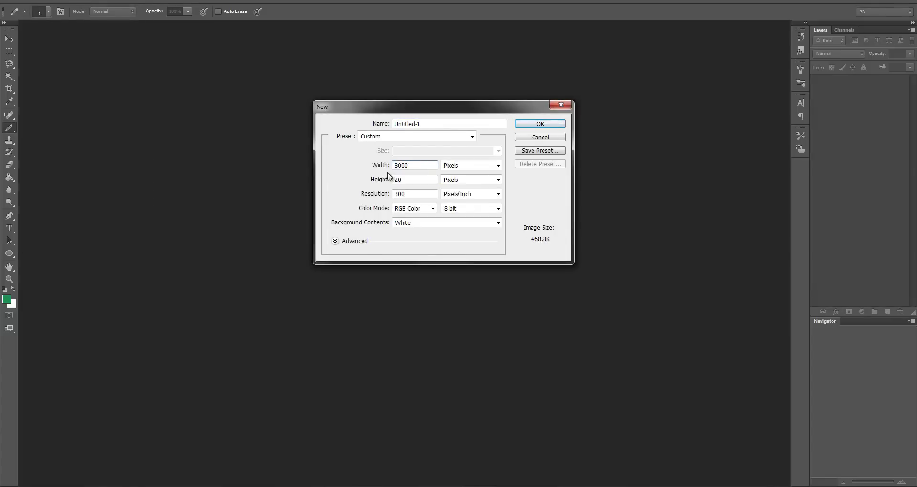
{"action": "left_click_drag", "start_coordinate": [404, 180], "coordinate": [382, 184]}
{"action": "type", "text": "1336"}
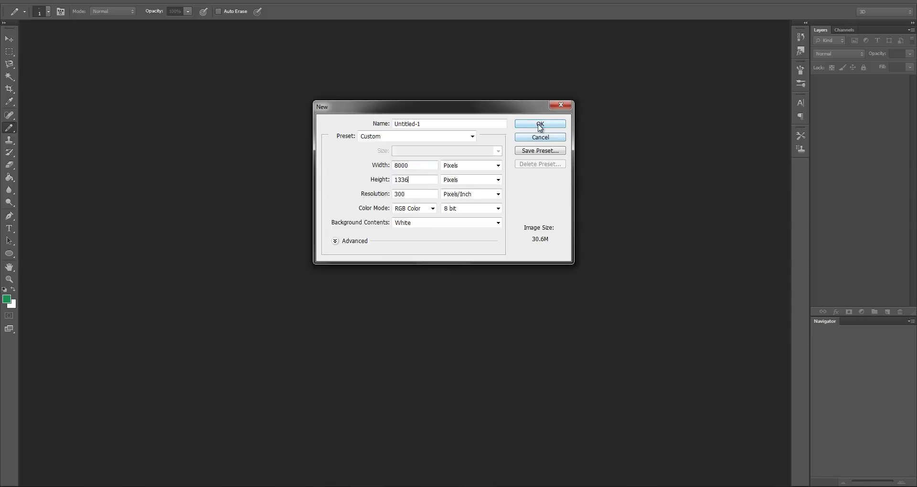
{"action": "left_click", "coordinate": [538, 125]}
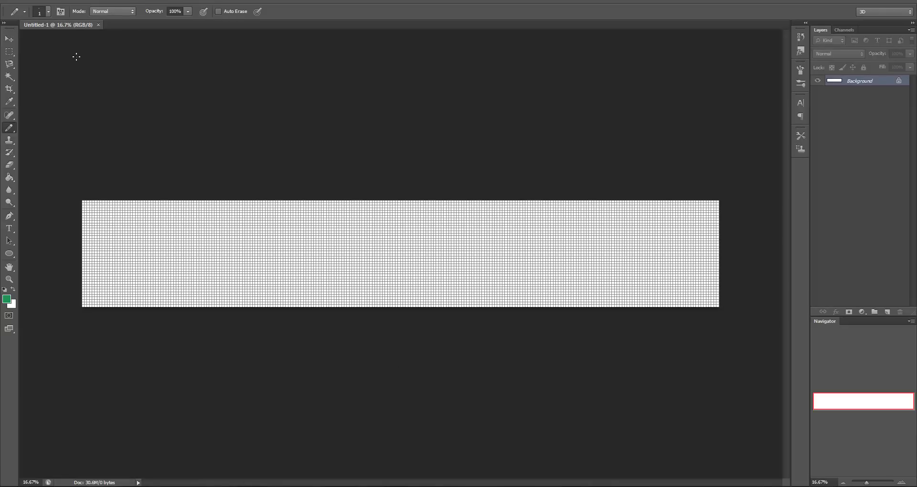
Step: Hide the grid over the new document
{"action": "left_click", "coordinate": [193, 3]}
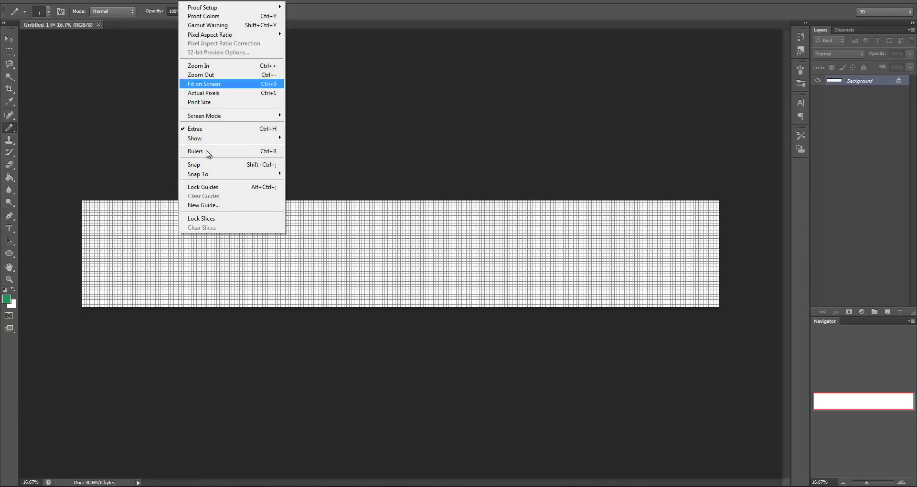
{"action": "mouse_move", "coordinate": [215, 138]}
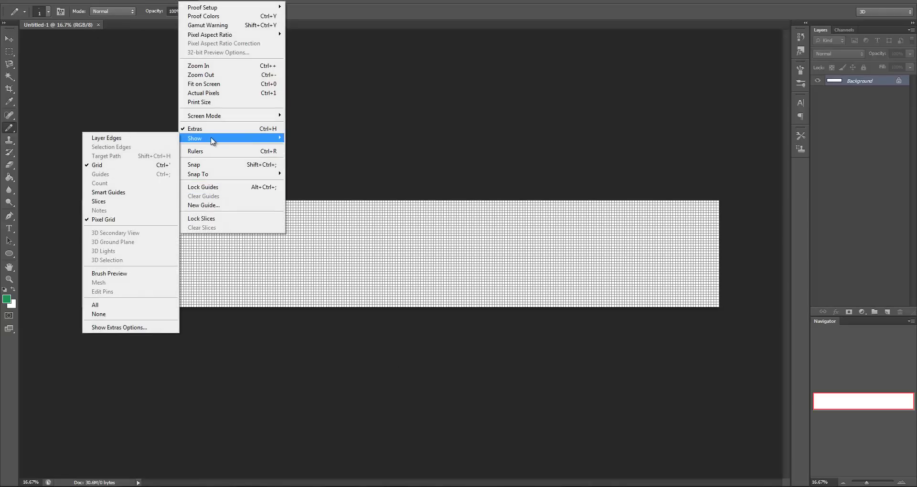
{"action": "left_click", "coordinate": [114, 165]}
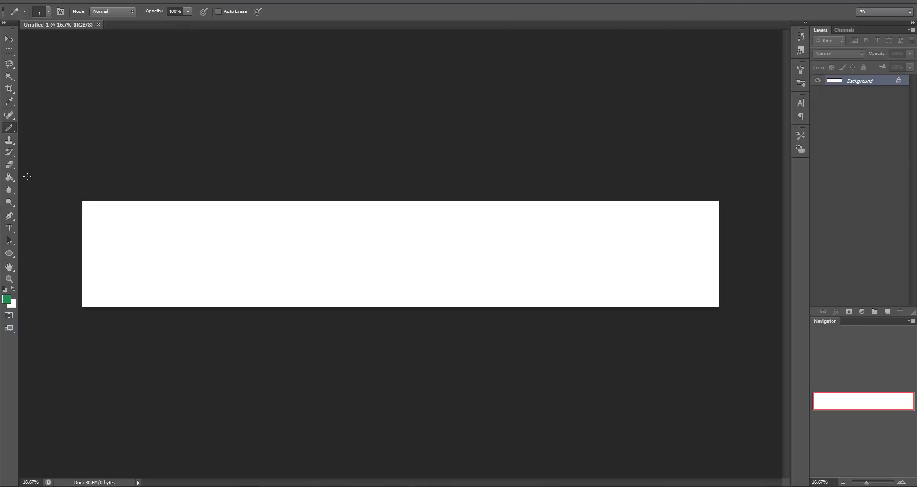
Step: Close the PizzaSide1 properties window and open the PizzaSide1 image from the Pizza Textures folder in Google Chrome
{"action": "mouse_move", "coordinate": [132, 486]}
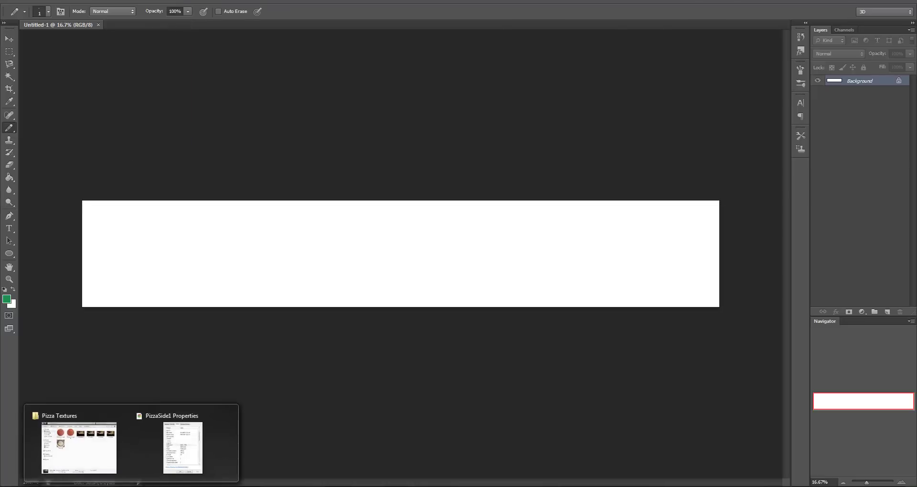
{"action": "left_click", "coordinate": [173, 463]}
{"action": "left_click", "coordinate": [482, 109]}
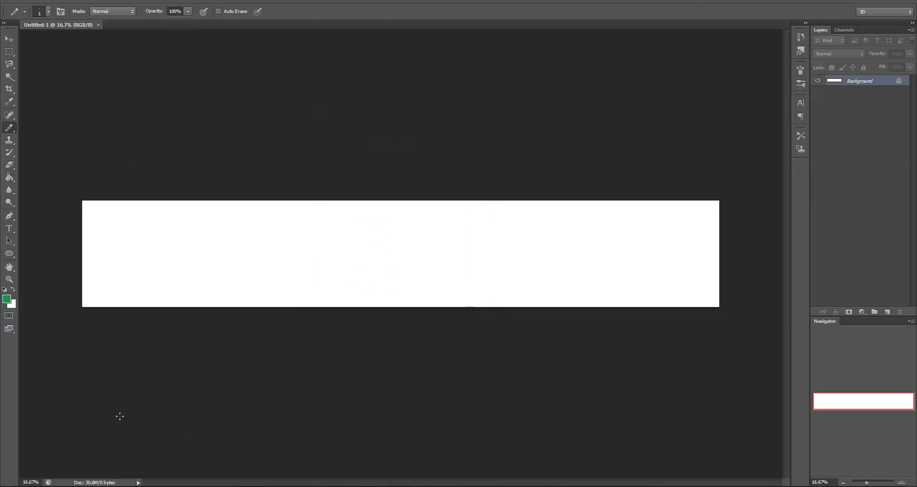
{"action": "left_click", "coordinate": [132, 486]}
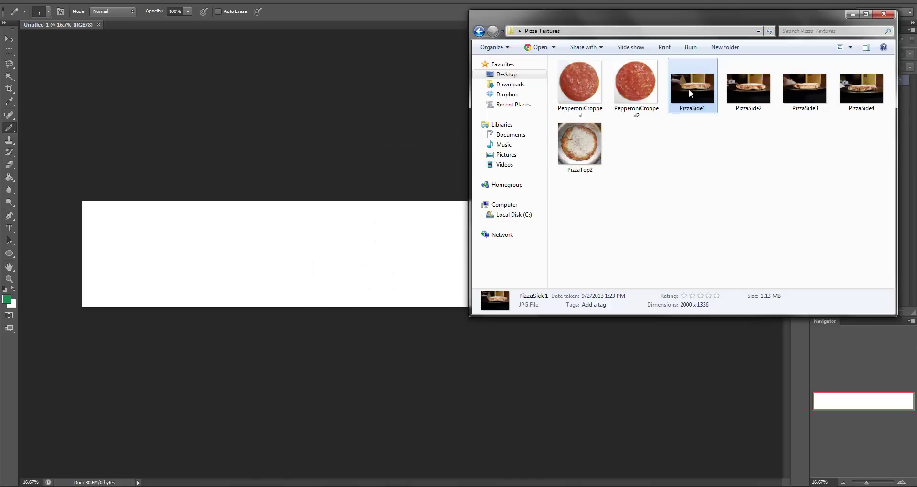
{"action": "right_click", "coordinate": [688, 89]}
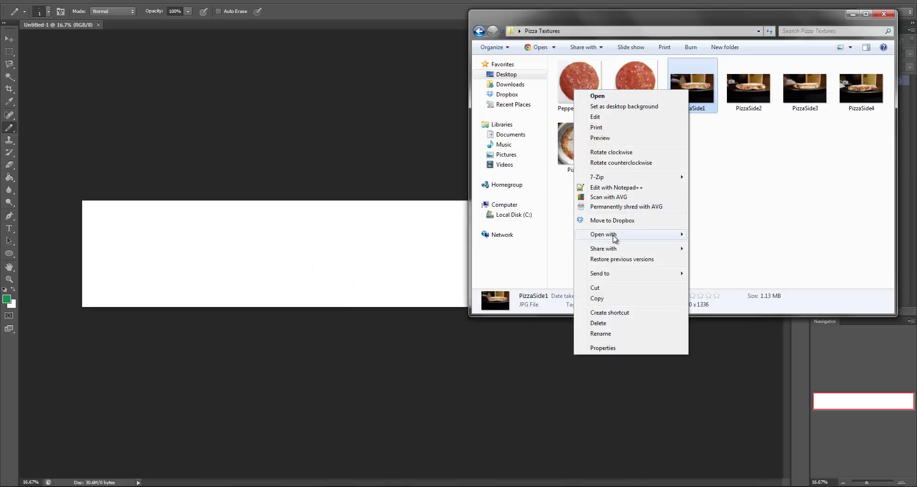
{"action": "mouse_move", "coordinate": [614, 235]}
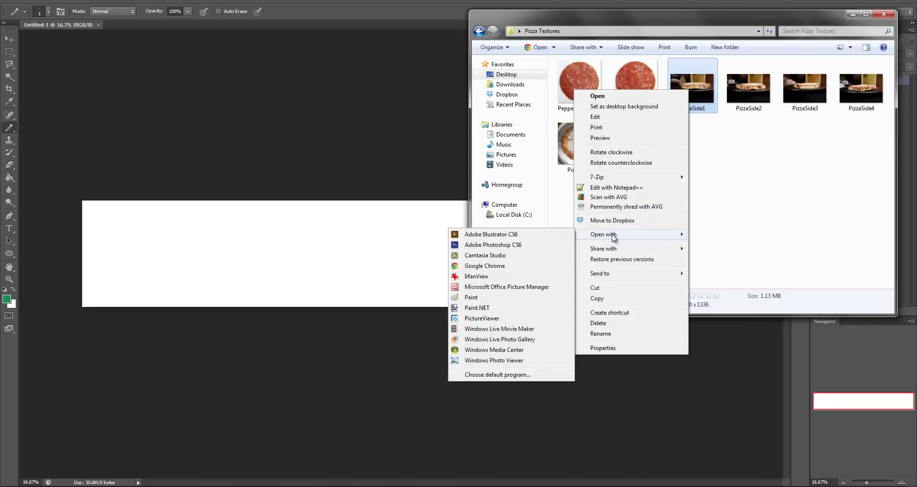
{"action": "left_click", "coordinate": [516, 269]}
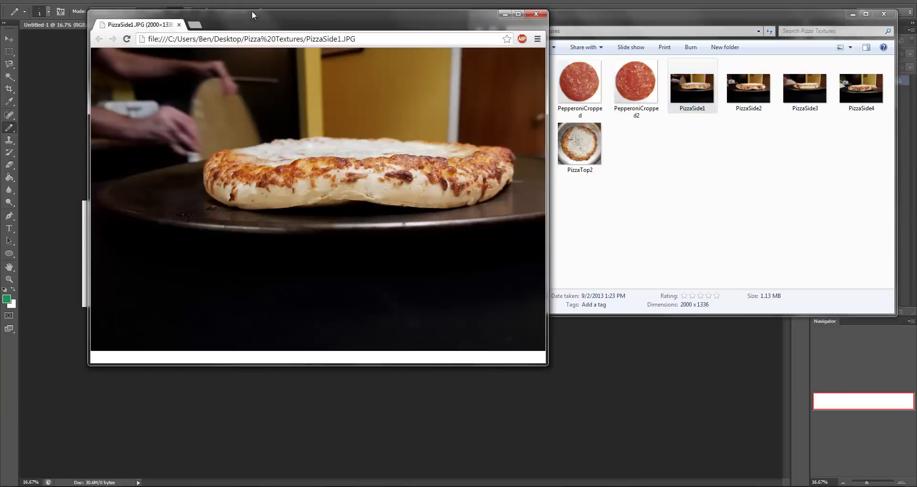
Step: Copy the PizzaSide1 image shown in Chrome to the clipboard
{"action": "left_click_drag", "start_coordinate": [245, 28], "coordinate": [281, 50]}
{"action": "right_click", "coordinate": [372, 190]}
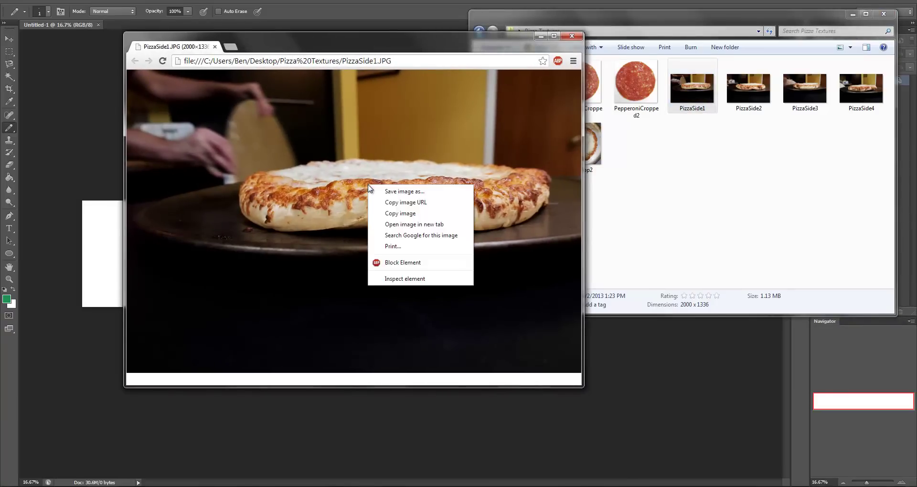
{"action": "left_click", "coordinate": [301, 41]}
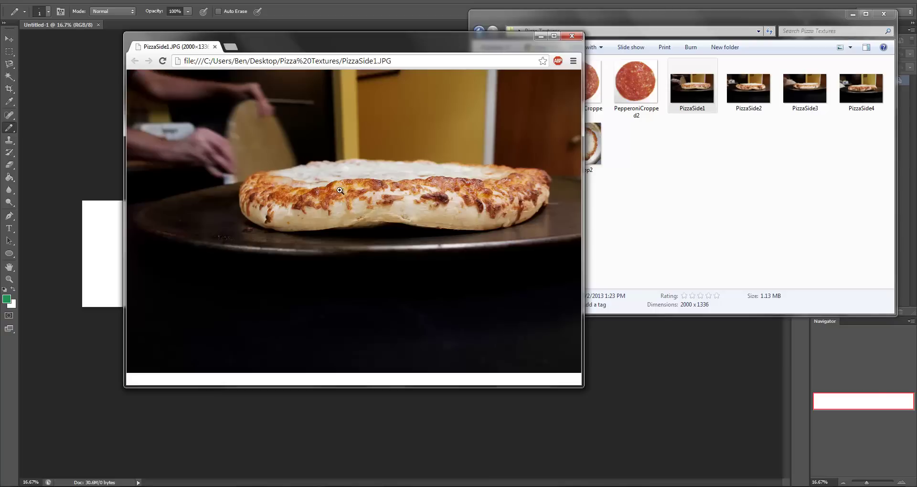
{"action": "right_click", "coordinate": [350, 179]}
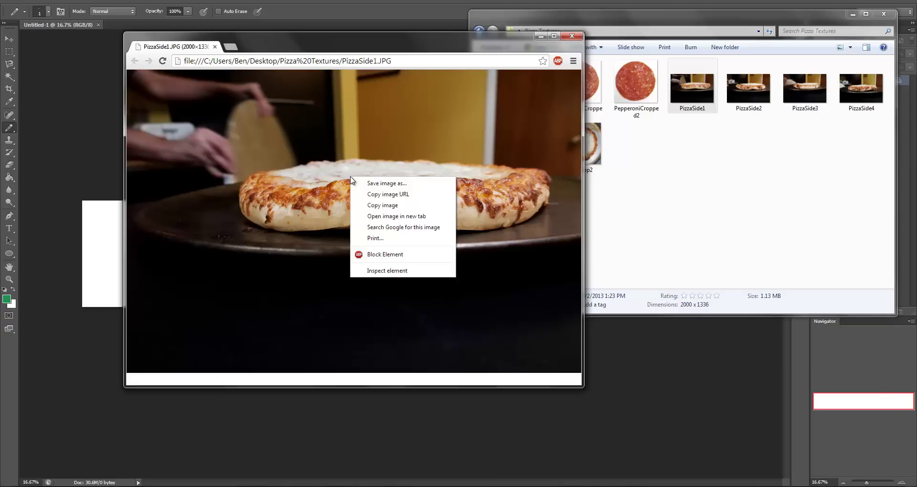
{"action": "left_click", "coordinate": [376, 204]}
Step: Switch to Photoshop, paste the copied pizza image as a new layer and move it flush against the canvas's left edge
{"action": "key", "text": "alt+Tab"}
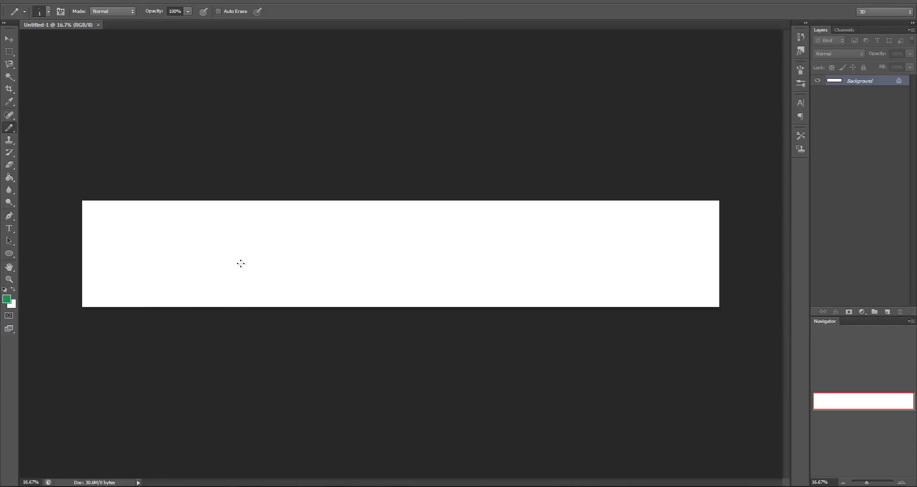
{"action": "key", "text": "ctrl+v"}
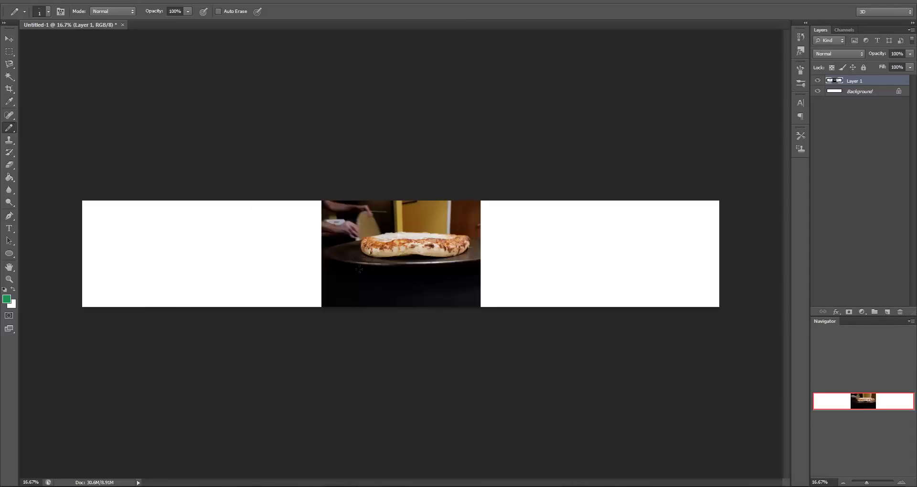
{"action": "left_click", "coordinate": [11, 39]}
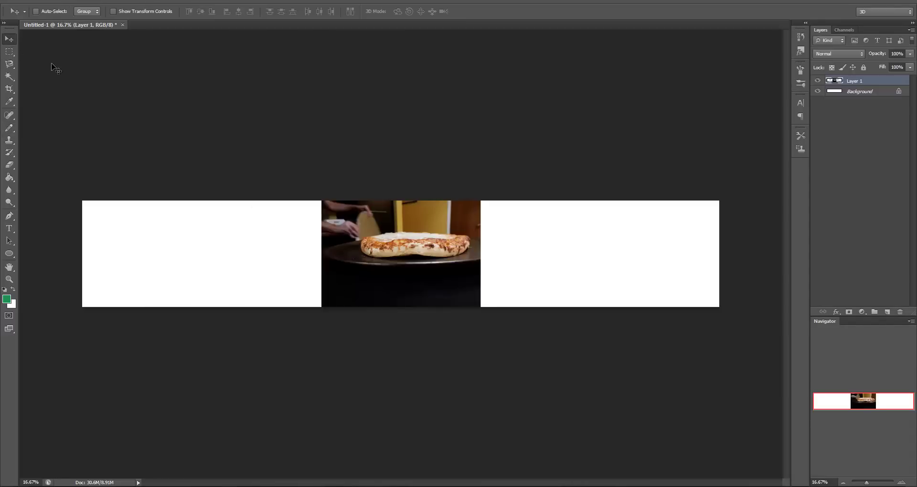
{"action": "left_click_drag", "start_coordinate": [435, 262], "coordinate": [197, 262]}
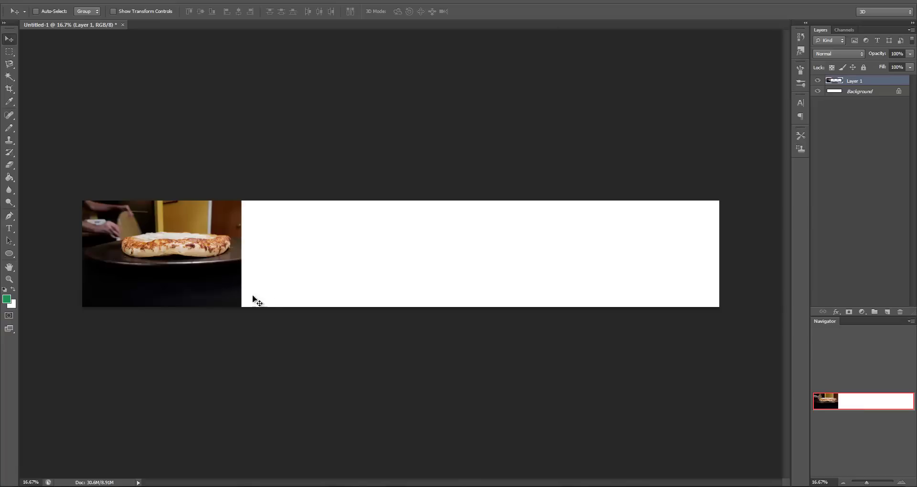
Step: Copy the PizzaSide2 image via Chrome, paste it into the Photoshop document and move it flush against the first photo
{"action": "left_click", "coordinate": [127, 486]}
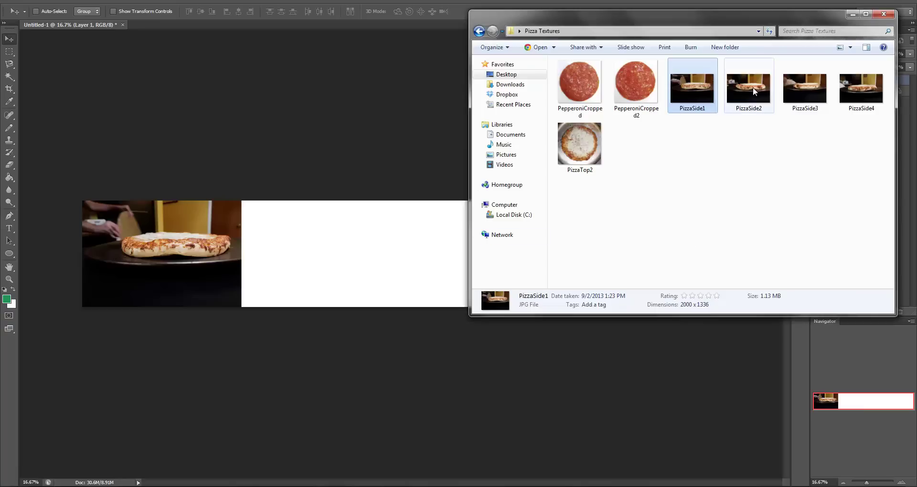
{"action": "double_click", "coordinate": [752, 87]}
{"action": "right_click", "coordinate": [355, 183]}
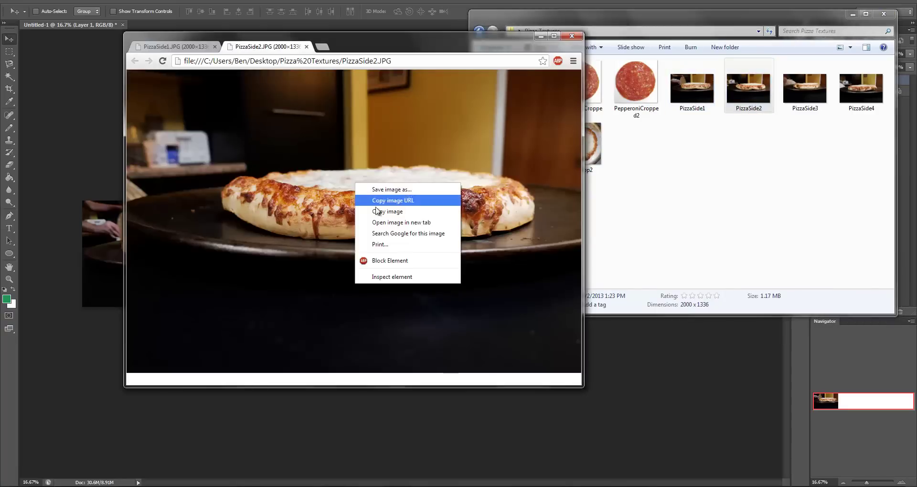
{"action": "left_click", "coordinate": [377, 214]}
{"action": "left_click", "coordinate": [200, 486]}
{"action": "key", "text": "ctrl+v"}
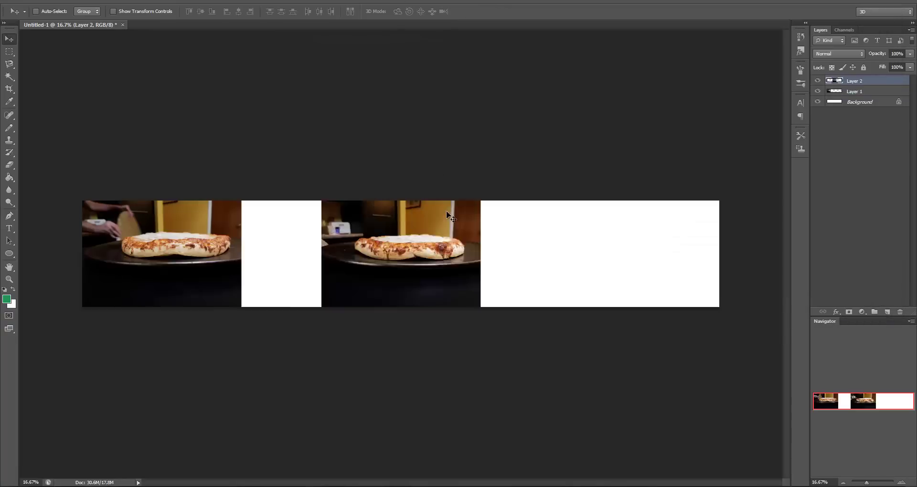
{"action": "left_click_drag", "start_coordinate": [393, 240], "coordinate": [312, 242]}
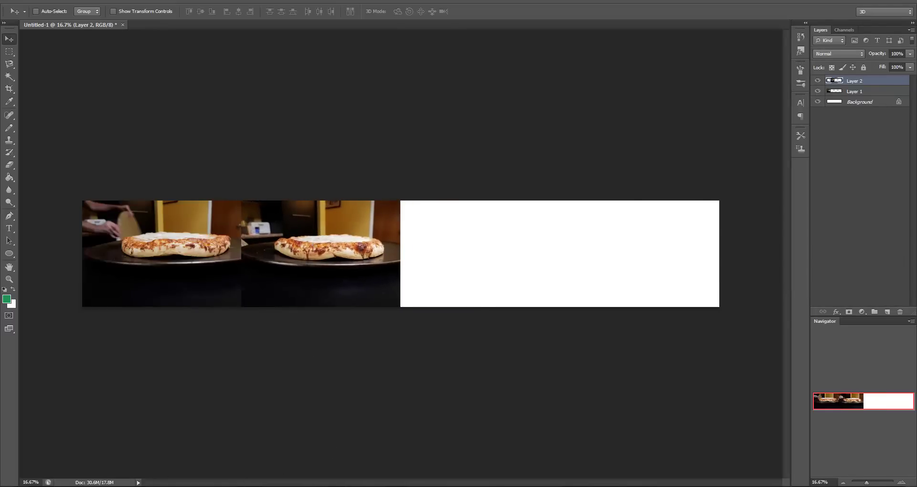
Step: Copy the PizzaSide3 image via Chrome, paste it into the Photoshop document and move it flush against the second photo
{"action": "key", "text": "alt+Tab"}
{"action": "double_click", "coordinate": [802, 88]}
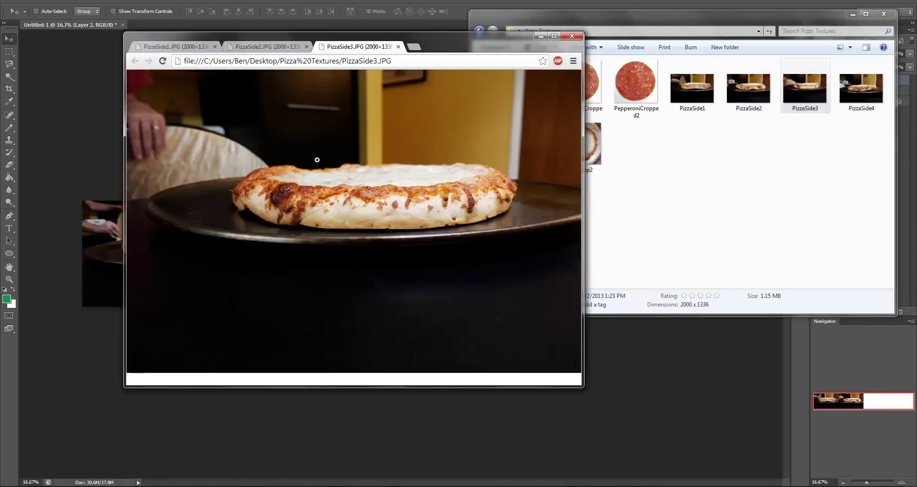
{"action": "right_click", "coordinate": [317, 160]}
{"action": "left_click", "coordinate": [331, 187]}
{"action": "key", "text": "alt+Tab"}
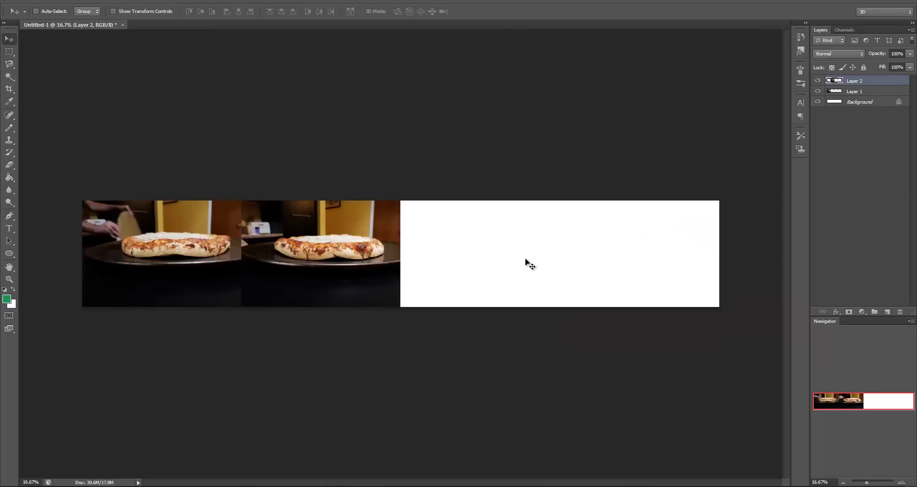
{"action": "key", "text": "ctrl+v"}
{"action": "left_click_drag", "start_coordinate": [362, 259], "coordinate": [442, 264]}
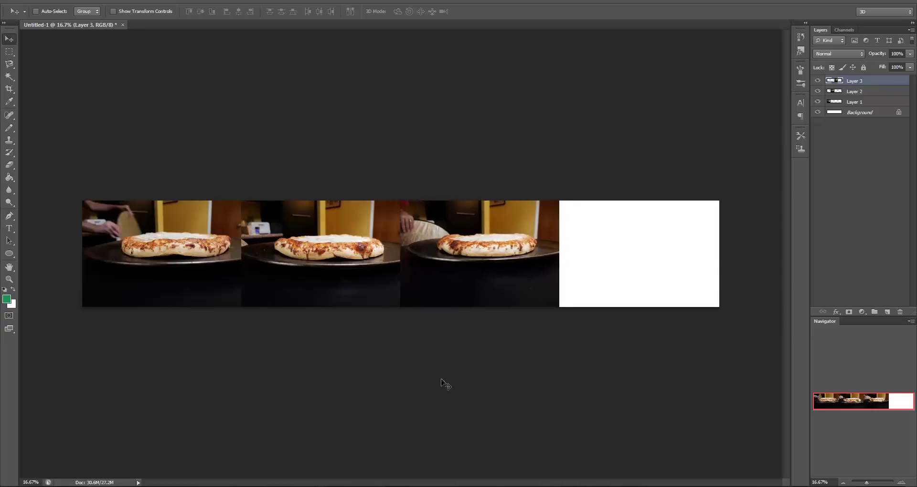
Step: Copy the PizzaSide4 image via Chrome, paste it into the Photoshop document and move it against the third photo
{"action": "left_click", "coordinate": [143, 486]}
{"action": "double_click", "coordinate": [861, 89]}
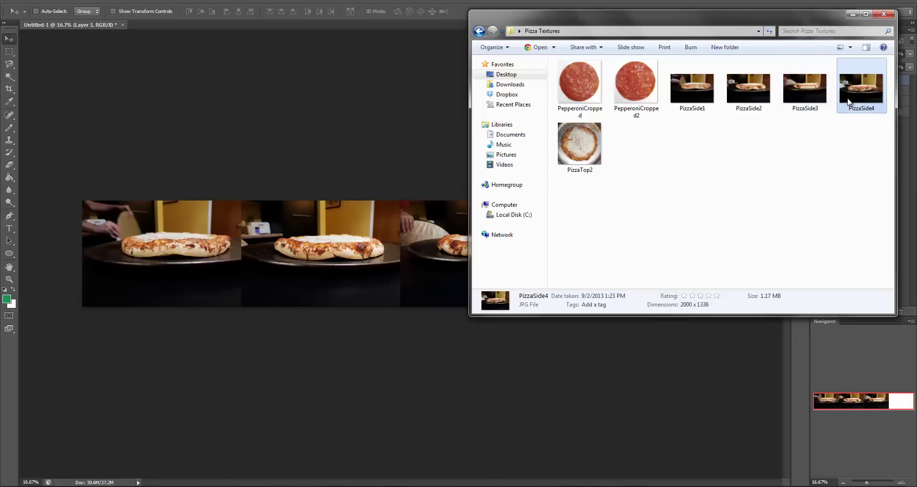
{"action": "right_click", "coordinate": [333, 203]}
{"action": "left_click", "coordinate": [361, 206]}
{"action": "key", "text": "alt+Tab"}
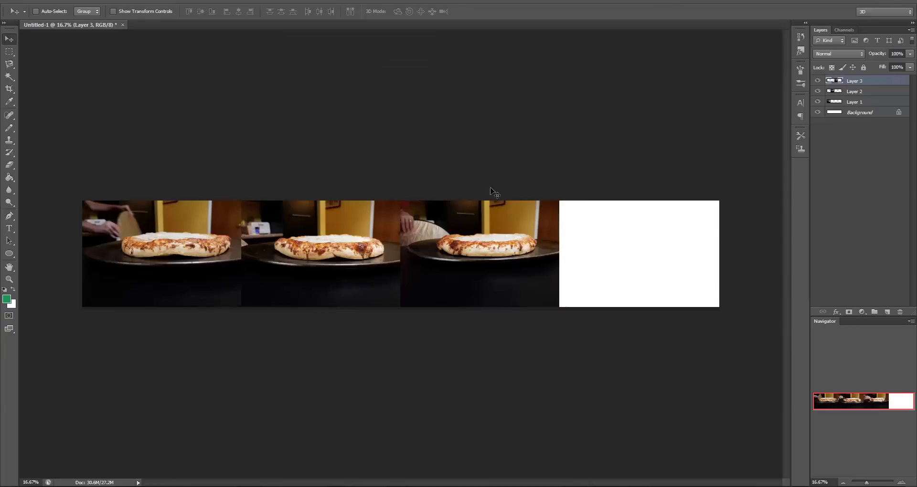
{"action": "key", "text": "ctrl+v"}
{"action": "left_click_drag", "start_coordinate": [487, 237], "coordinate": [640, 246]}
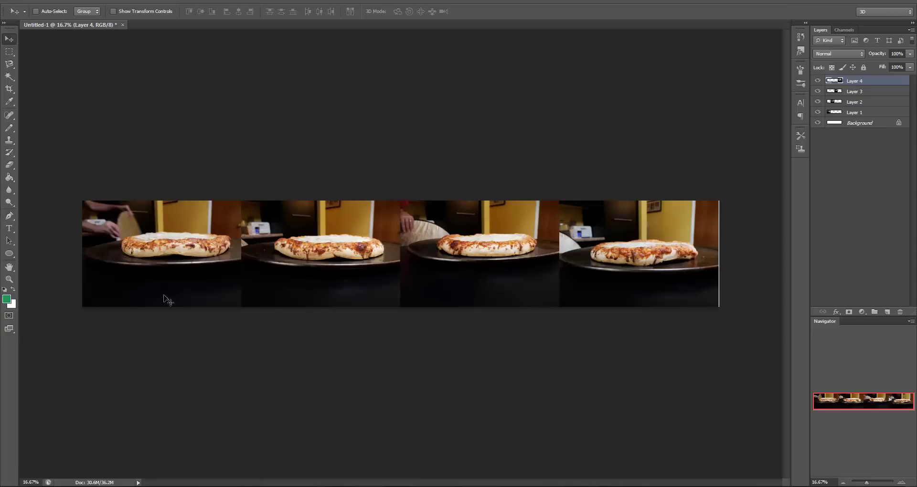
Step: Move the second pizza photo on Layer 2 sideways so that it overlaps the end of the first pizza photo
{"action": "left_click", "coordinate": [865, 115]}
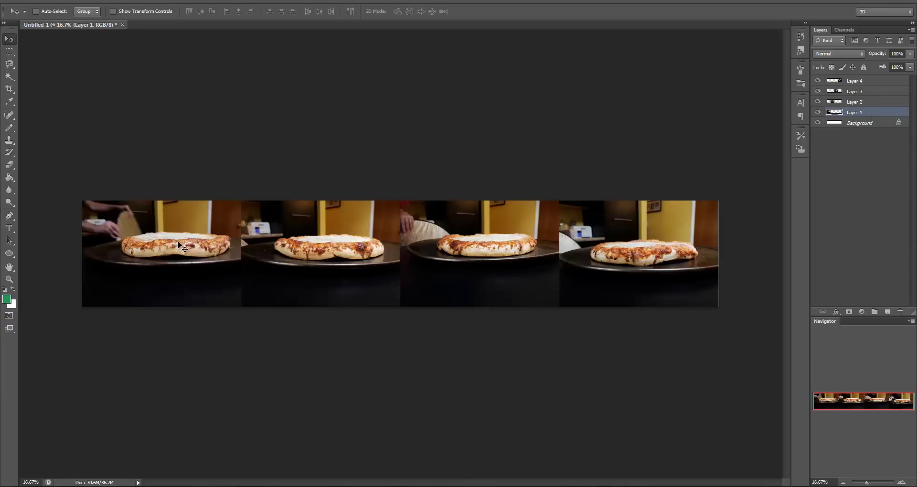
{"action": "left_click", "coordinate": [854, 103]}
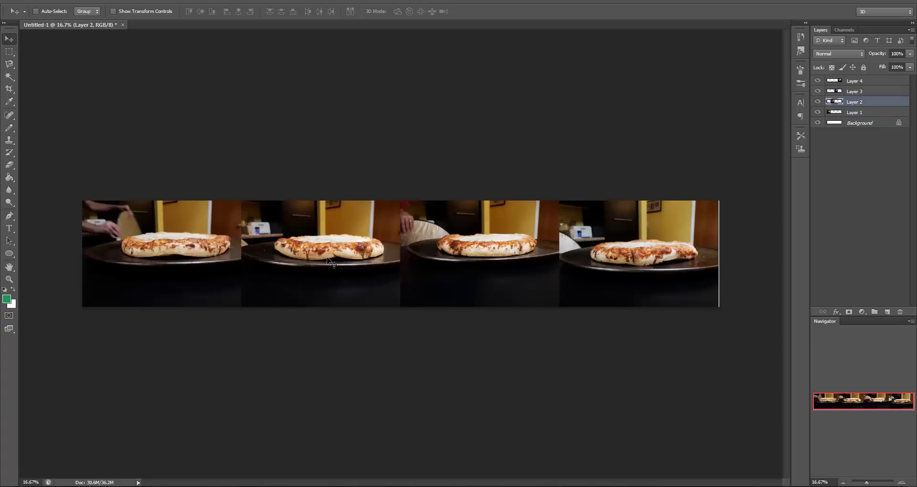
{"action": "left_click", "coordinate": [10, 278]}
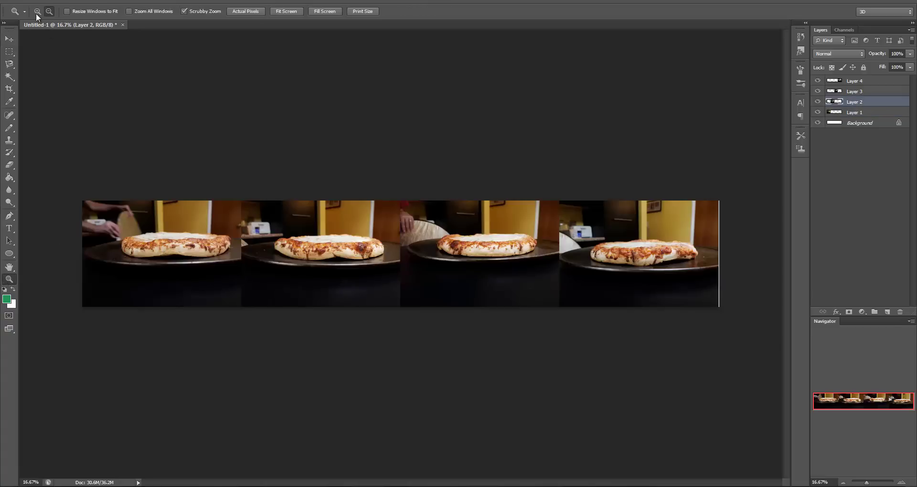
{"action": "left_click", "coordinate": [195, 214]}
{"action": "left_click", "coordinate": [183, 264]}
{"action": "left_click", "coordinate": [235, 306]}
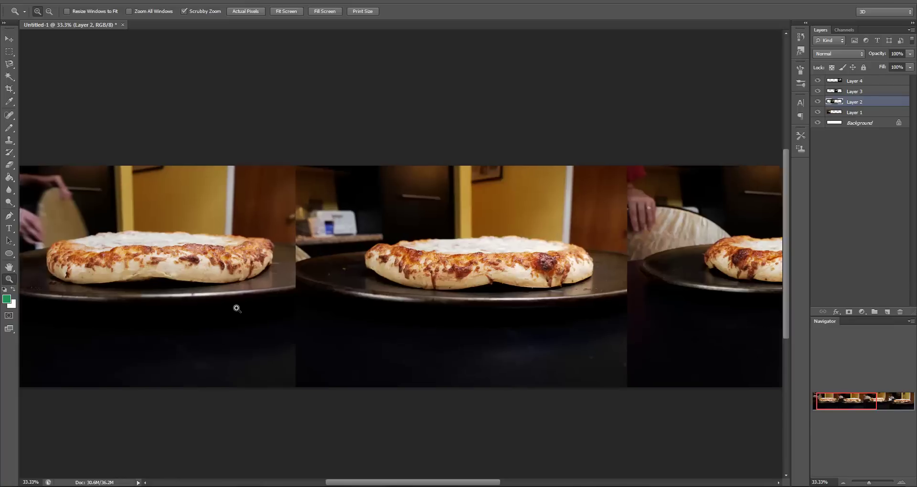
{"action": "left_click", "coordinate": [9, 39]}
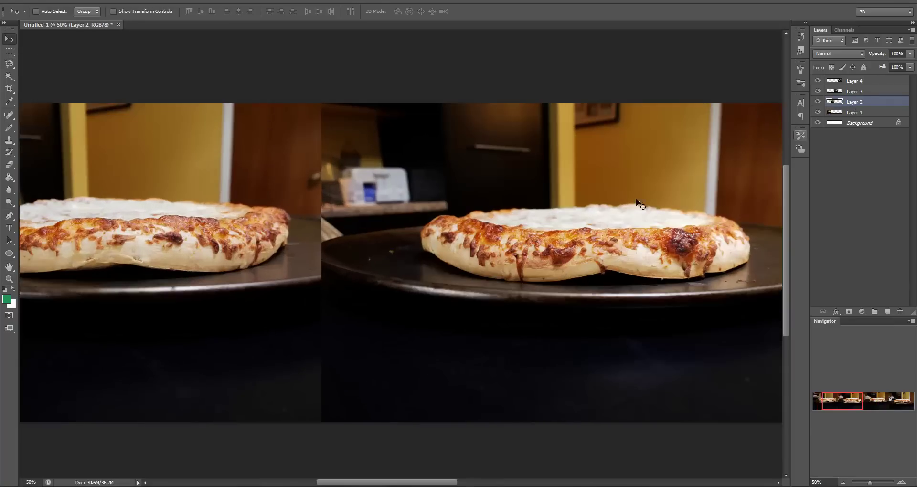
{"action": "left_click_drag", "start_coordinate": [590, 256], "coordinate": [484, 258]}
Step: Lower Layer 2's opacity to 50% and reposition it so its pizza crust overlaps the end of the first pizza's crust
{"action": "left_click", "coordinate": [911, 53]}
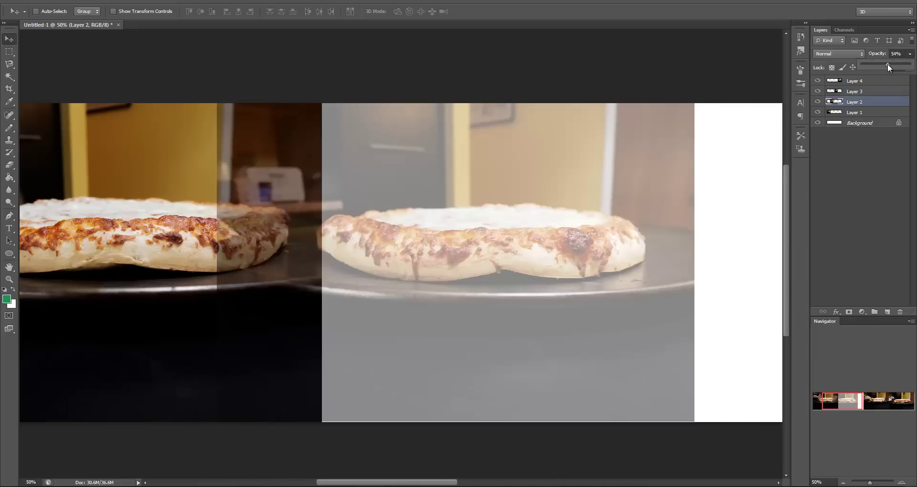
{"action": "left_click_drag", "start_coordinate": [887, 64], "coordinate": [885, 64]}
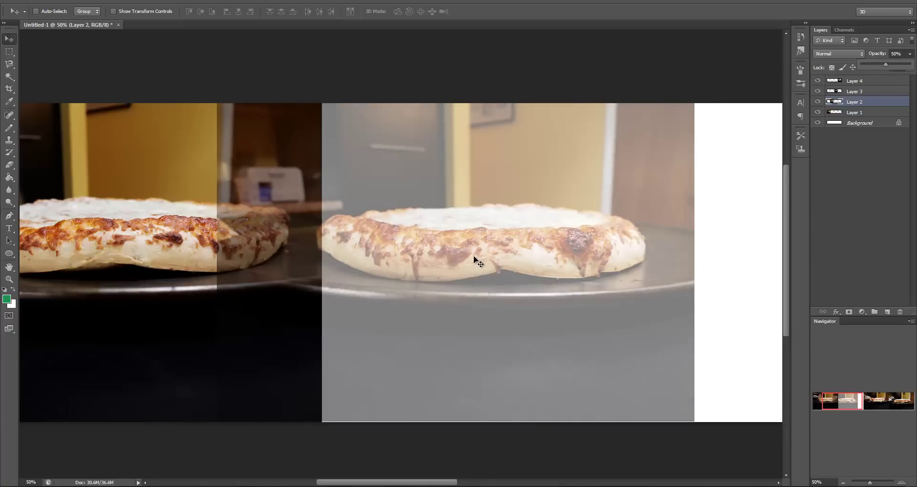
{"action": "left_click_drag", "start_coordinate": [477, 261], "coordinate": [506, 253]}
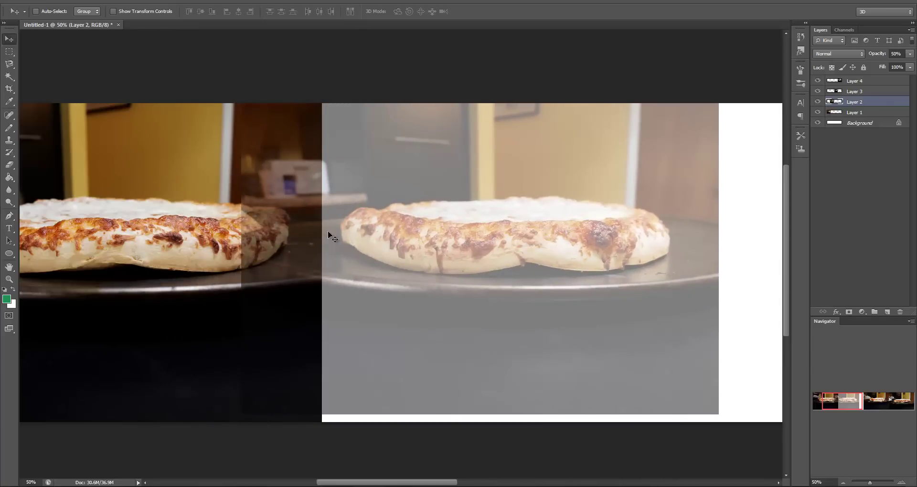
{"action": "left_click_drag", "start_coordinate": [456, 251], "coordinate": [360, 258]}
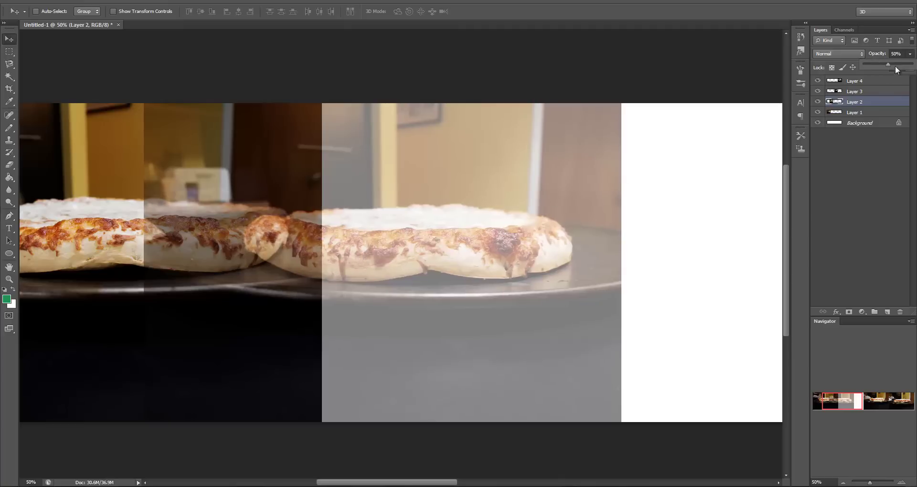
Step: Restore Layer 2's opacity to 100% and leave Layer 2 selected for editing
{"action": "left_click_drag", "start_coordinate": [886, 65], "coordinate": [911, 64]}
{"action": "left_click", "coordinate": [910, 54]}
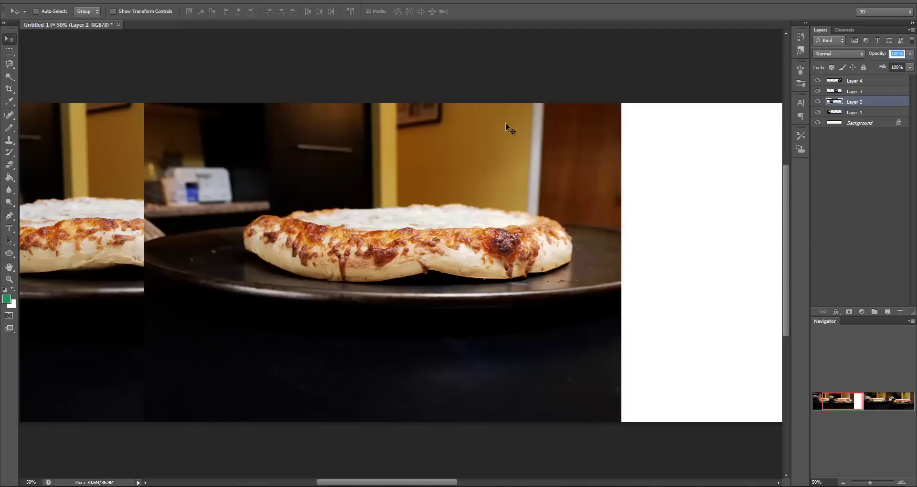
{"action": "left_click", "coordinate": [861, 219]}
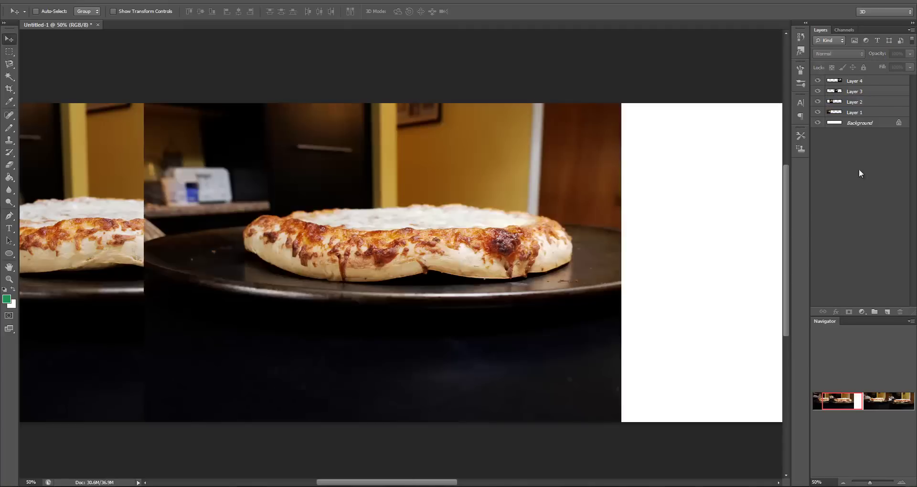
{"action": "left_click", "coordinate": [851, 101]}
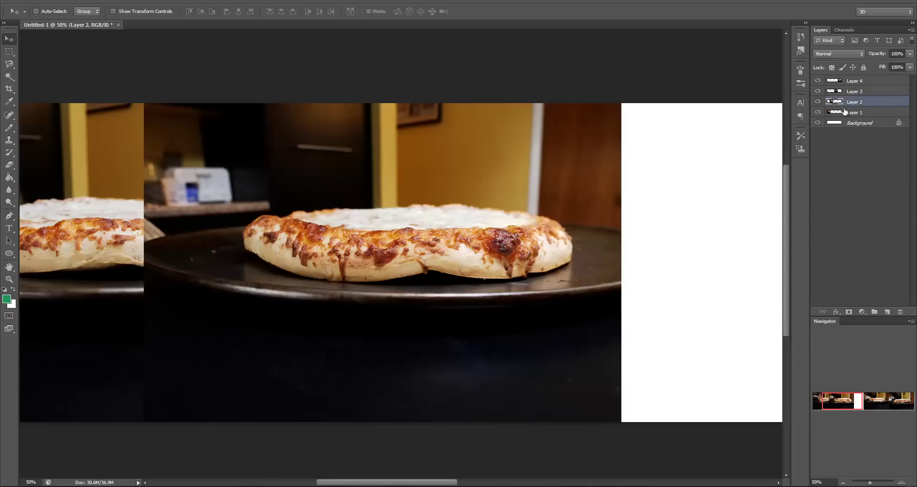
Step: Set the Eraser to 127 px with 0% hardness and erase a patch of Layer 2's edge above the first pizza
{"action": "left_click", "coordinate": [10, 166]}
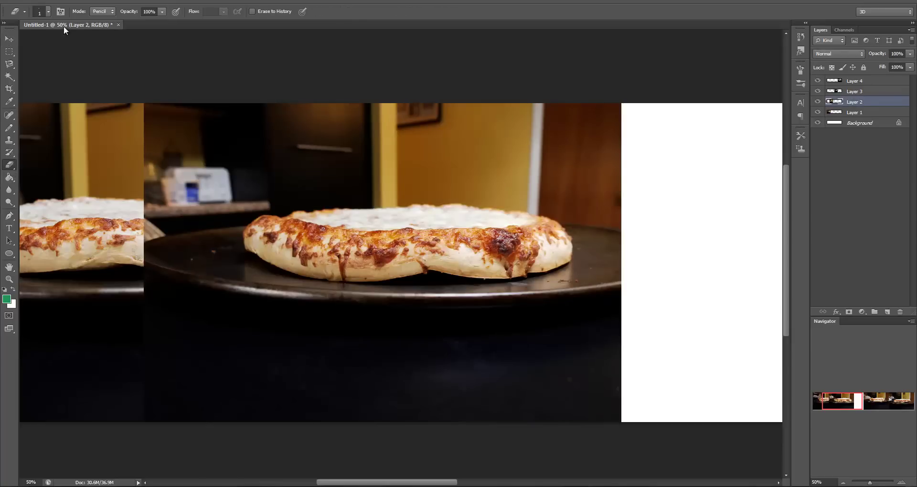
{"action": "left_click", "coordinate": [48, 11]}
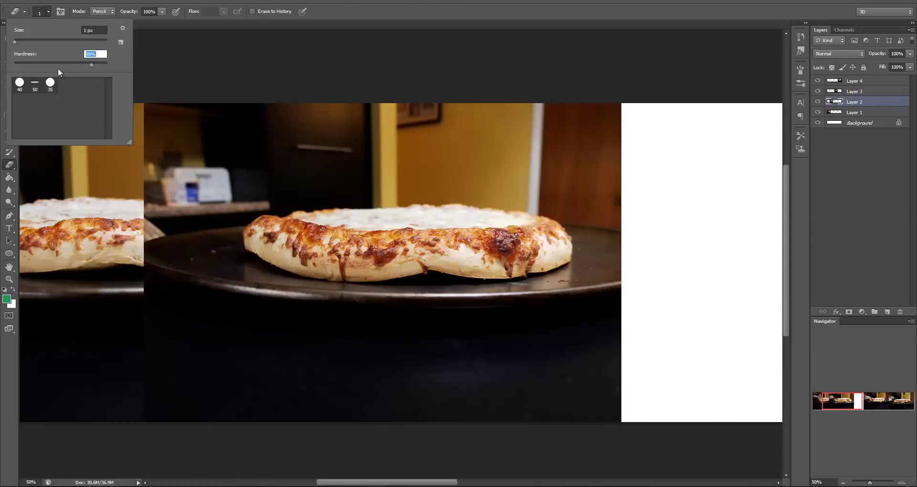
{"action": "left_click_drag", "start_coordinate": [15, 42], "coordinate": [40, 41]}
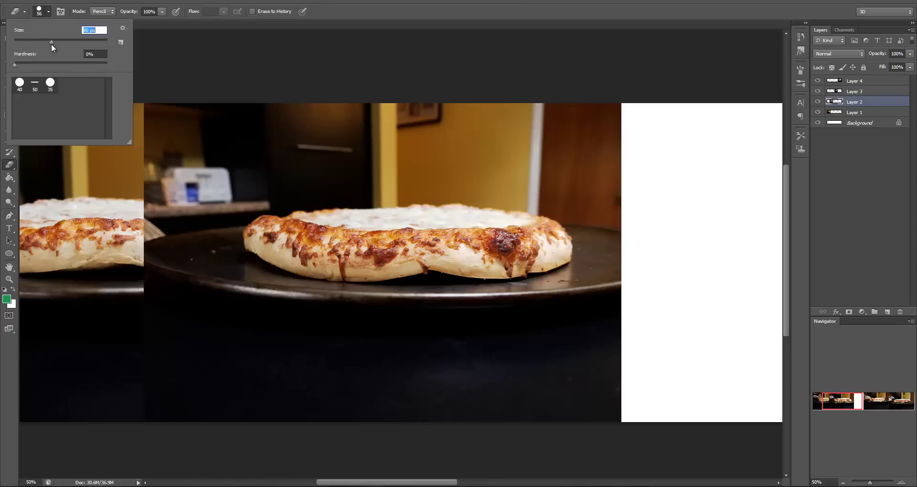
{"action": "key", "text": "Return"}
{"action": "left_click", "coordinate": [49, 11]}
{"action": "left_click_drag", "start_coordinate": [63, 41], "coordinate": [66, 41]}
{"action": "left_click", "coordinate": [148, 199]}
{"action": "mouse_move", "coordinate": [143, 203]}
{"action": "left_mouse_down"}
{"action": "mouse_move", "coordinate": [166, 193]}
{"action": "mouse_move", "coordinate": [156, 179]}
{"action": "left_mouse_up"}
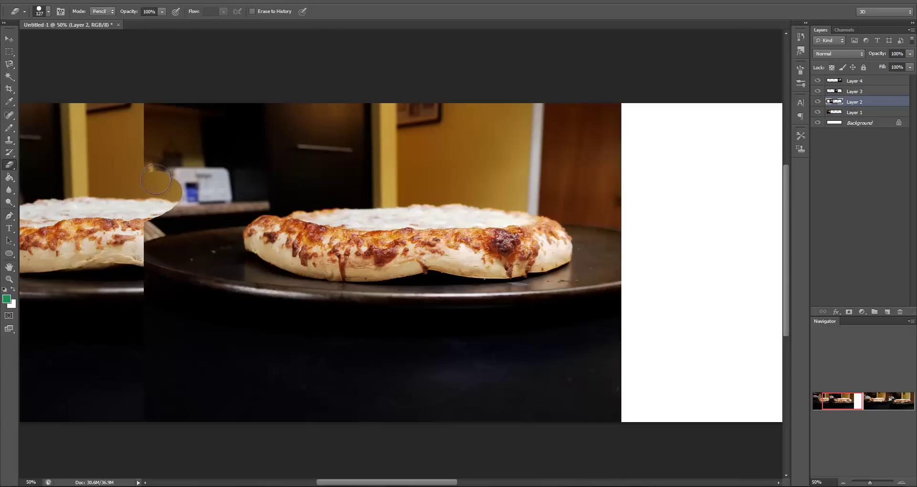
Step: Replace the Eraser's presets with the Basic Brushes set, and try a 9 px brush on Layer 2's background, undoing the stroke
{"action": "left_click", "coordinate": [48, 11]}
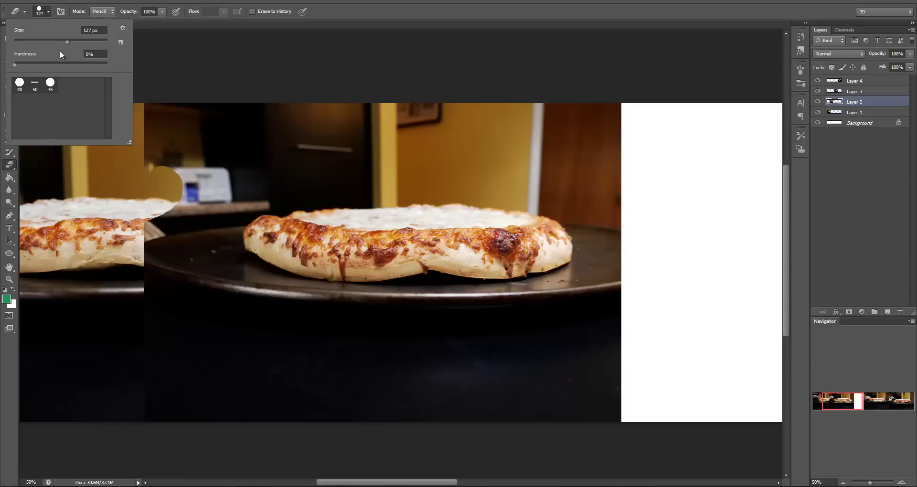
{"action": "left_click", "coordinate": [123, 28]}
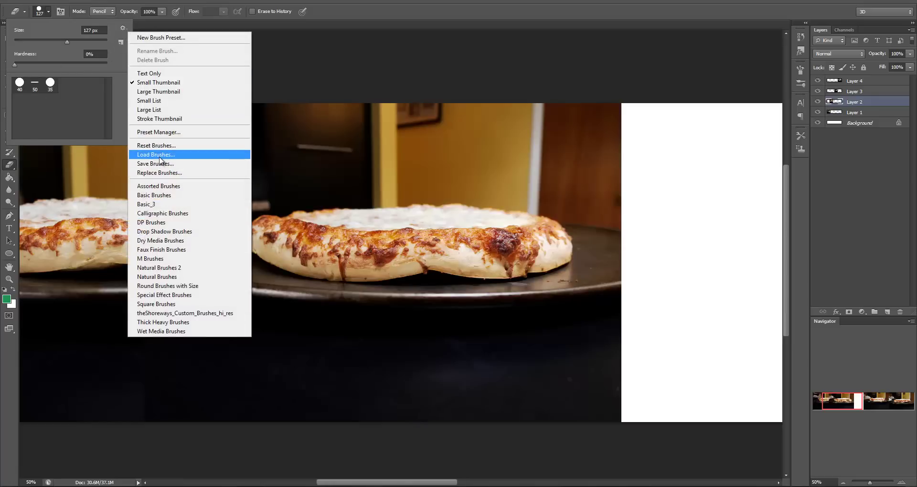
{"action": "left_click", "coordinate": [153, 195]}
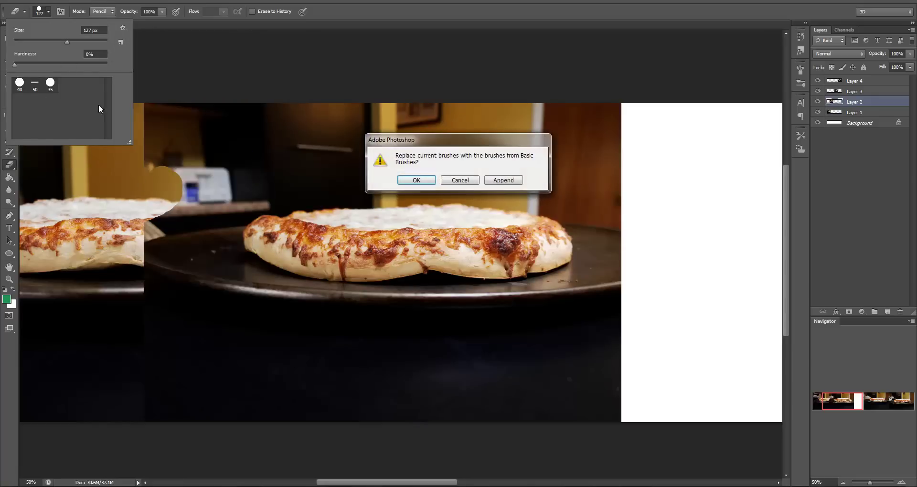
{"action": "left_click", "coordinate": [404, 176]}
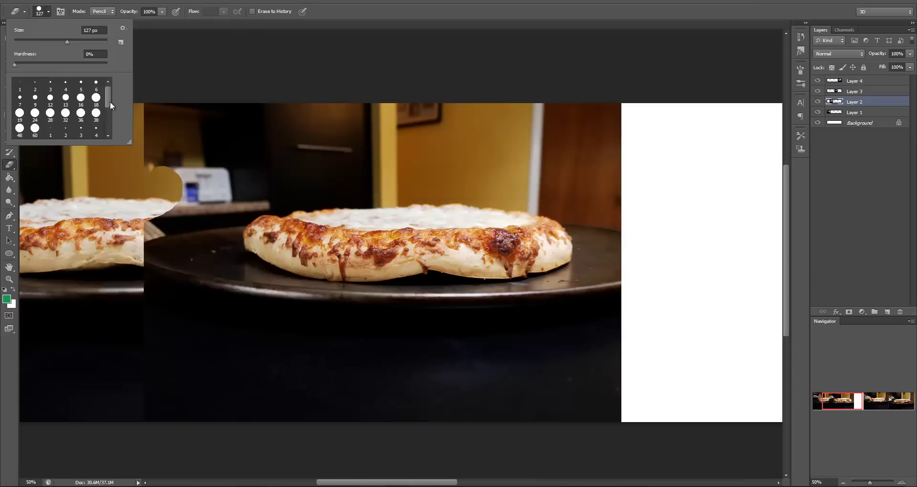
{"action": "left_click_drag", "start_coordinate": [110, 126], "coordinate": [108, 90]}
{"action": "left_click", "coordinate": [246, 165]}
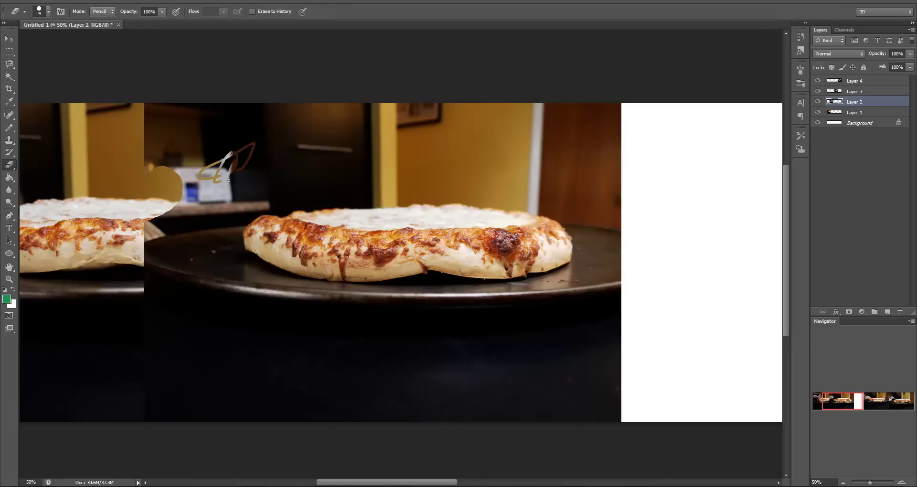
{"action": "key", "text": "ctrl+z"}
Step: Switch the Eraser to Brush mode with a 156 px tip at 0% hardness
{"action": "left_click", "coordinate": [105, 13]}
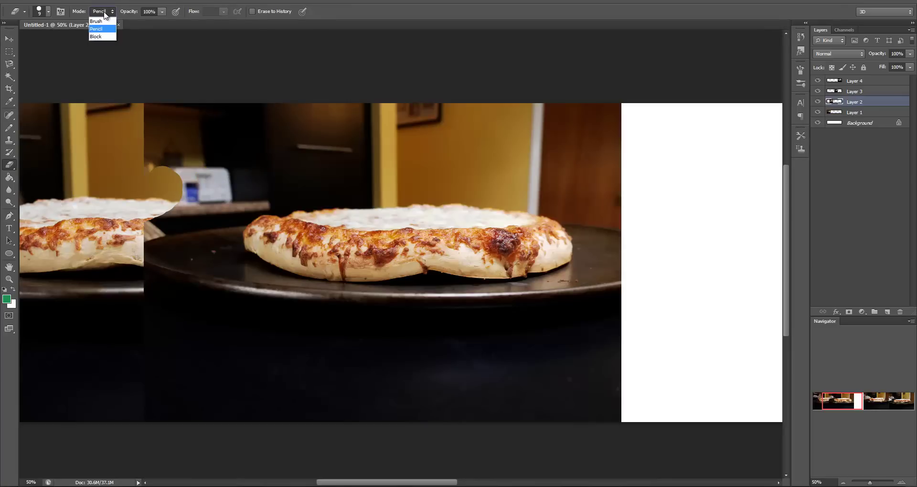
{"action": "left_click", "coordinate": [46, 17]}
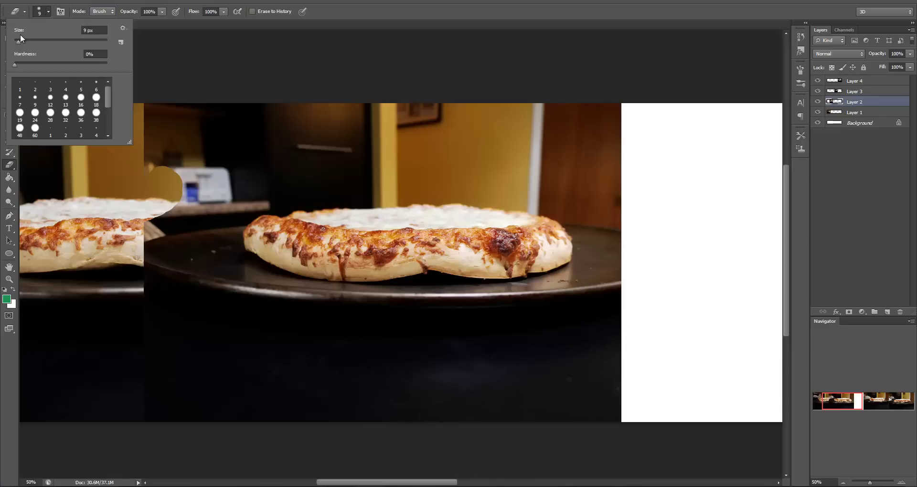
{"action": "left_click", "coordinate": [300, 36]}
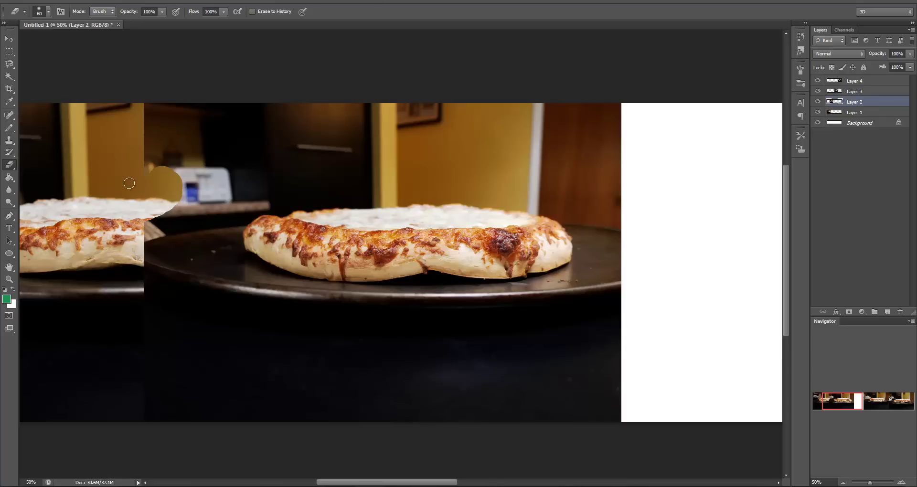
{"action": "left_click", "coordinate": [43, 13]}
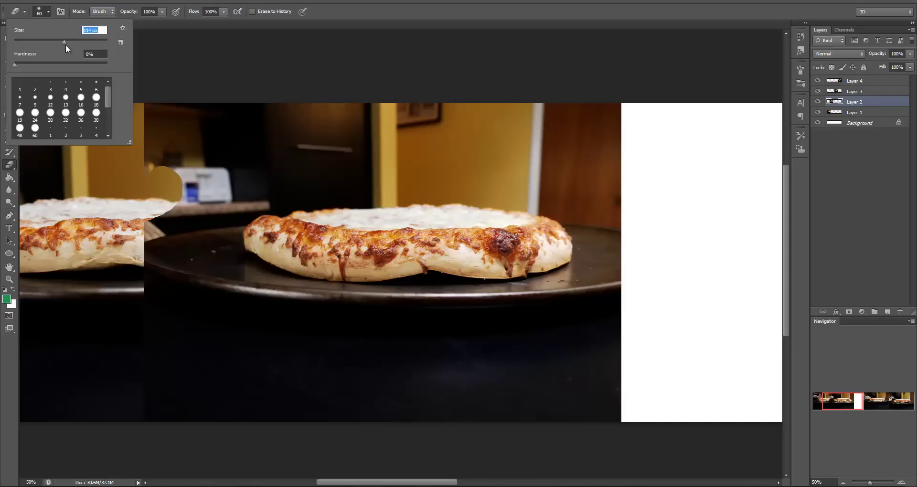
{"action": "left_click_drag", "start_coordinate": [66, 46], "coordinate": [69, 46]}
Step: Erase the part of Layer 2 covering the first pizza, blending the two crusts, tray and background where they meet
{"action": "left_click", "coordinate": [171, 225]}
{"action": "mouse_move", "coordinate": [158, 219]}
{"action": "left_mouse_down"}
{"action": "mouse_move", "coordinate": [191, 193]}
{"action": "mouse_move", "coordinate": [195, 171]}
{"action": "mouse_move", "coordinate": [186, 154]}
{"action": "mouse_move", "coordinate": [137, 162]}
{"action": "mouse_move", "coordinate": [133, 176]}
{"action": "mouse_move", "coordinate": [130, 142]}
{"action": "mouse_move", "coordinate": [178, 88]}
{"action": "mouse_move", "coordinate": [142, 100]}
{"action": "mouse_move", "coordinate": [199, 103]}
{"action": "mouse_move", "coordinate": [179, 113]}
{"action": "mouse_move", "coordinate": [232, 103]}
{"action": "mouse_move", "coordinate": [206, 114]}
{"action": "mouse_move", "coordinate": [224, 124]}
{"action": "mouse_move", "coordinate": [213, 136]}
{"action": "mouse_move", "coordinate": [234, 134]}
{"action": "mouse_move", "coordinate": [218, 157]}
{"action": "mouse_move", "coordinate": [209, 215]}
{"action": "mouse_move", "coordinate": [228, 196]}
{"action": "mouse_move", "coordinate": [215, 231]}
{"action": "mouse_move", "coordinate": [232, 210]}
{"action": "mouse_move", "coordinate": [227, 231]}
{"action": "mouse_move", "coordinate": [241, 222]}
{"action": "mouse_move", "coordinate": [236, 241]}
{"action": "mouse_move", "coordinate": [250, 211]}
{"action": "mouse_move", "coordinate": [241, 247]}
{"action": "mouse_move", "coordinate": [194, 245]}
{"action": "mouse_move", "coordinate": [173, 231]}
{"action": "mouse_move", "coordinate": [187, 215]}
{"action": "mouse_move", "coordinate": [158, 237]}
{"action": "mouse_move", "coordinate": [173, 245]}
{"action": "mouse_move", "coordinate": [160, 272]}
{"action": "mouse_move", "coordinate": [187, 259]}
{"action": "mouse_move", "coordinate": [207, 261]}
{"action": "mouse_move", "coordinate": [212, 275]}
{"action": "mouse_move", "coordinate": [247, 275]}
{"action": "mouse_move", "coordinate": [203, 288]}
{"action": "left_mouse_up"}
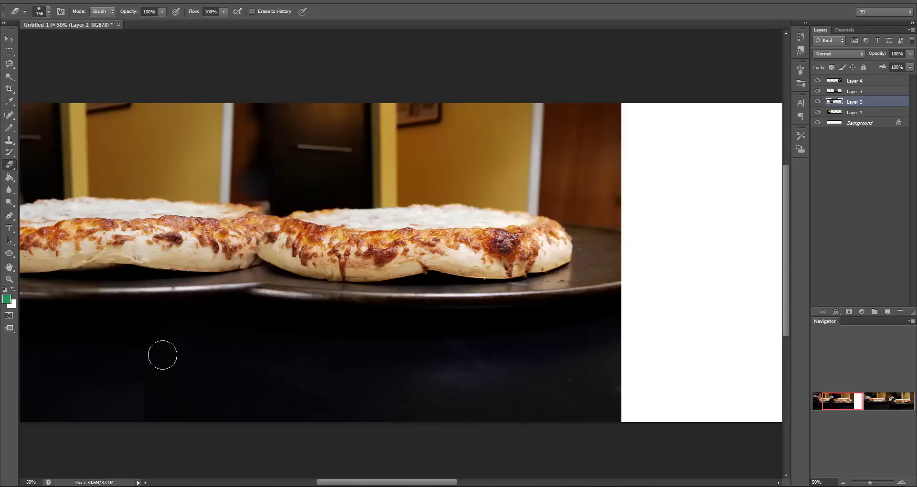
{"action": "mouse_move", "coordinate": [260, 157]}
{"action": "left_mouse_down"}
{"action": "mouse_move", "coordinate": [291, 98]}
{"action": "mouse_move", "coordinate": [298, 111]}
{"action": "mouse_move", "coordinate": [259, 161]}
{"action": "mouse_move", "coordinate": [274, 175]}
{"action": "mouse_move", "coordinate": [302, 123]}
{"action": "mouse_move", "coordinate": [321, 136]}
{"action": "mouse_move", "coordinate": [274, 115]}
{"action": "left_mouse_up"}
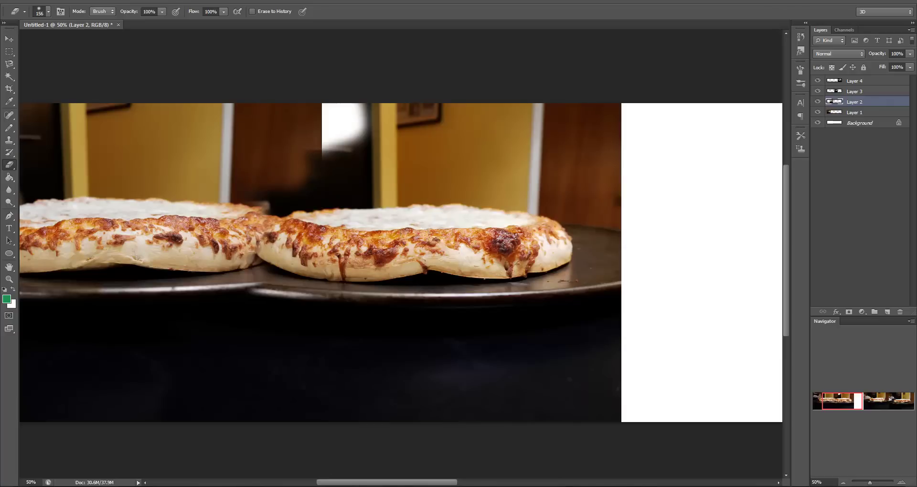
Step: Select Layer 3 and move it across the white gap so it overlaps the end of Layer 2's pizza
{"action": "left_click_drag", "start_coordinate": [408, 485], "coordinate": [482, 484]}
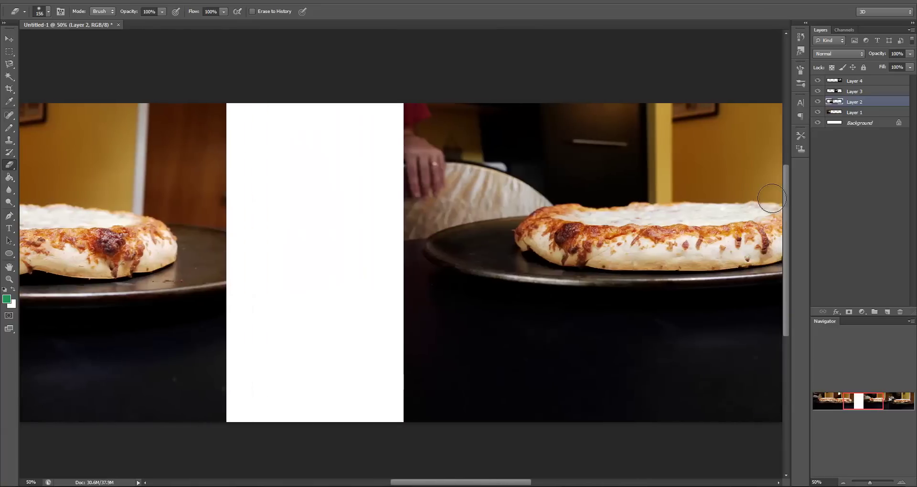
{"action": "left_click", "coordinate": [852, 94]}
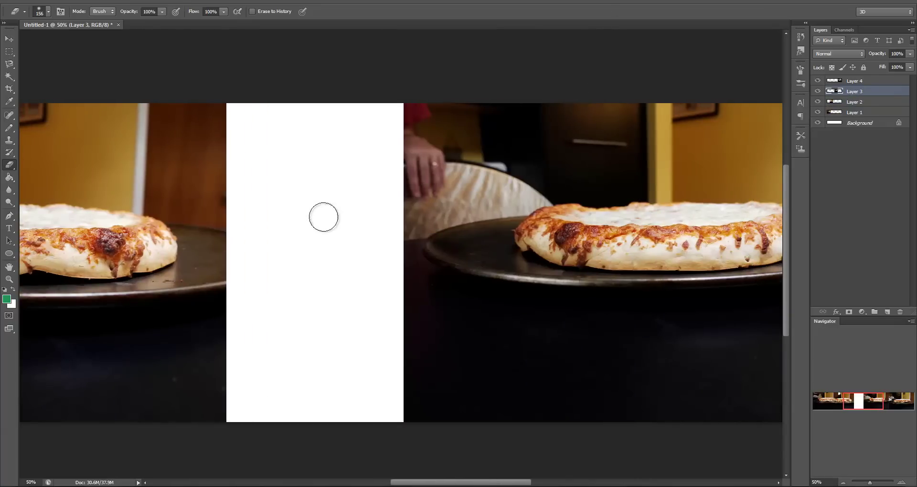
{"action": "left_click", "coordinate": [9, 39]}
{"action": "left_click_drag", "start_coordinate": [529, 228], "coordinate": [323, 228]}
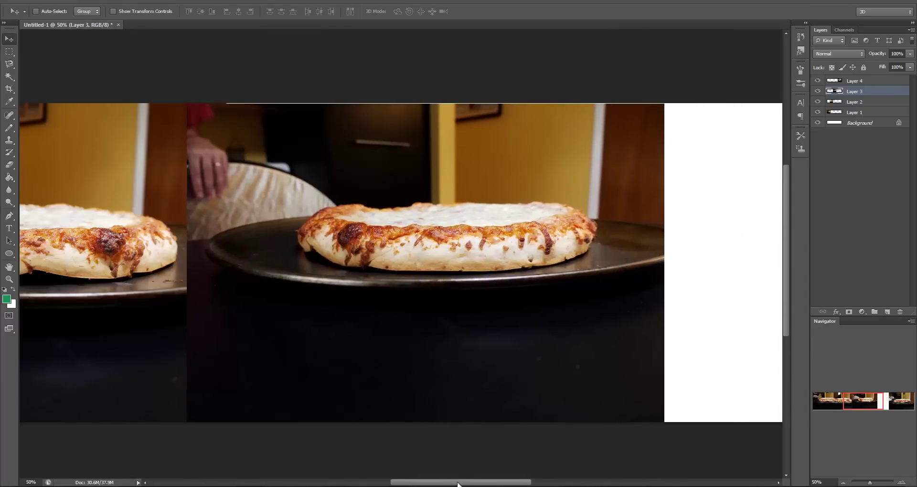
{"action": "left_click_drag", "start_coordinate": [458, 483], "coordinate": [406, 483]}
{"action": "left_click_drag", "start_coordinate": [633, 285], "coordinate": [503, 282]}
Step: Lower Layer 3's opacity to 40% and shift it so its pizza crust lines up with the end of Layer 2's crust
{"action": "left_click", "coordinate": [909, 54]}
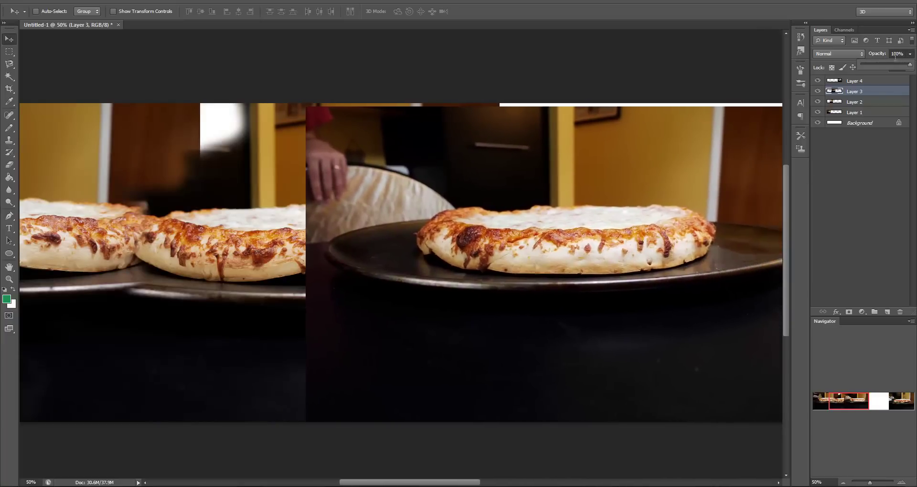
{"action": "left_click_drag", "start_coordinate": [883, 65], "coordinate": [881, 65]}
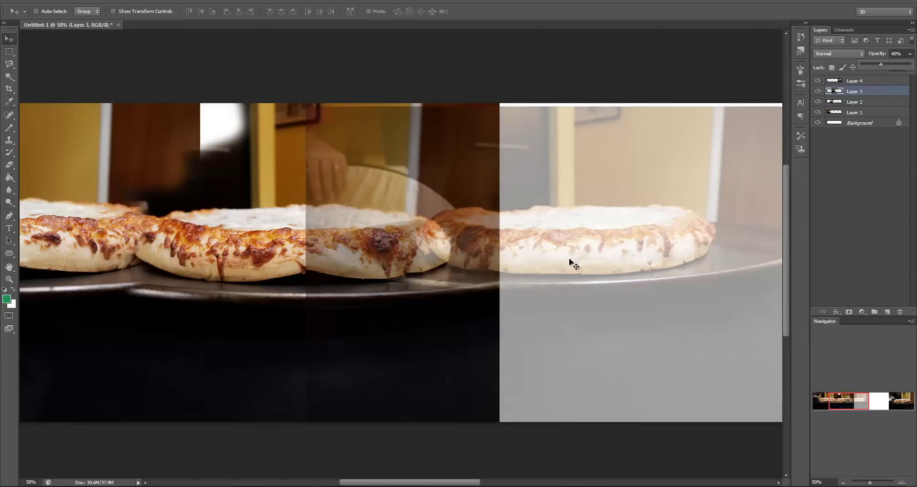
{"action": "mouse_move", "coordinate": [571, 260]}
{"action": "left_mouse_down"}
{"action": "mouse_move", "coordinate": [564, 255]}
{"action": "mouse_move", "coordinate": [564, 268]}
{"action": "mouse_move", "coordinate": [555, 268]}
{"action": "left_mouse_up"}
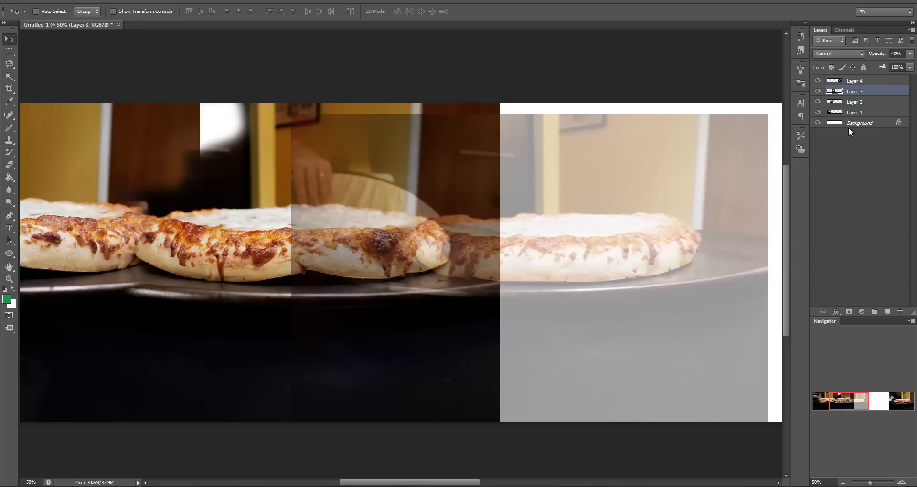
Step: Restore Layer 3's opacity to 100% and erase its portion covering Layer 2's pizza, blending the crusts at the join
{"action": "left_click", "coordinate": [910, 54]}
{"action": "left_click_drag", "start_coordinate": [881, 65], "coordinate": [913, 65]}
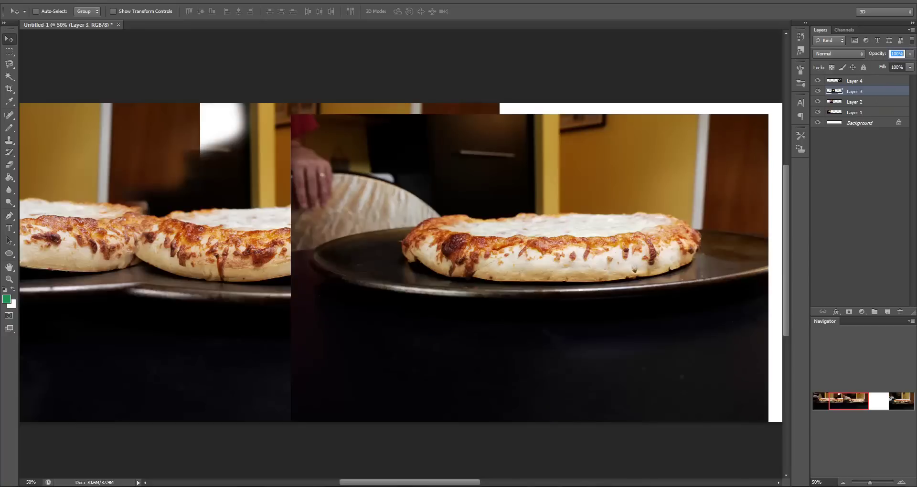
{"action": "left_click", "coordinate": [10, 164]}
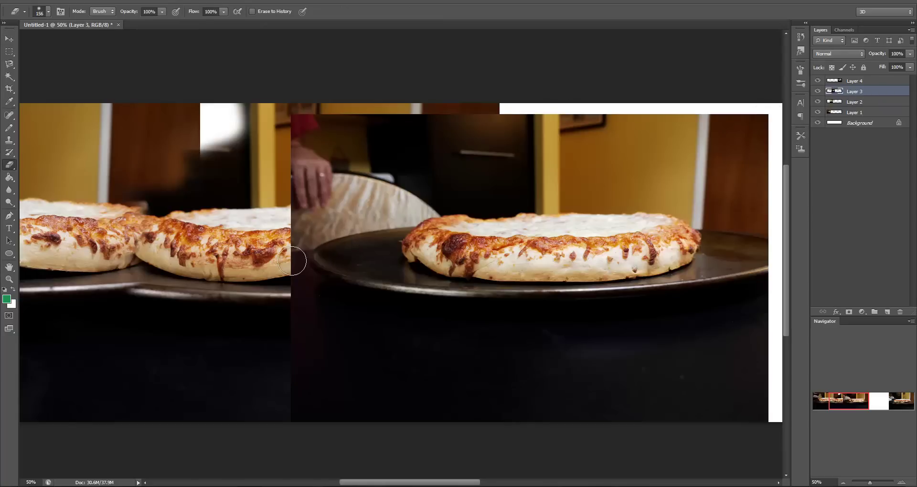
{"action": "mouse_move", "coordinate": [296, 262]}
{"action": "left_mouse_down"}
{"action": "mouse_move", "coordinate": [334, 253]}
{"action": "mouse_move", "coordinate": [268, 263]}
{"action": "mouse_move", "coordinate": [323, 225]}
{"action": "mouse_move", "coordinate": [314, 206]}
{"action": "mouse_move", "coordinate": [318, 213]}
{"action": "mouse_move", "coordinate": [283, 194]}
{"action": "mouse_move", "coordinate": [241, 200]}
{"action": "mouse_move", "coordinate": [297, 156]}
{"action": "mouse_move", "coordinate": [315, 118]}
{"action": "mouse_move", "coordinate": [379, 119]}
{"action": "mouse_move", "coordinate": [375, 109]}
{"action": "mouse_move", "coordinate": [369, 122]}
{"action": "mouse_move", "coordinate": [427, 131]}
{"action": "mouse_move", "coordinate": [401, 131]}
{"action": "mouse_move", "coordinate": [309, 169]}
{"action": "mouse_move", "coordinate": [392, 160]}
{"action": "mouse_move", "coordinate": [380, 172]}
{"action": "mouse_move", "coordinate": [397, 186]}
{"action": "mouse_move", "coordinate": [390, 197]}
{"action": "mouse_move", "coordinate": [405, 236]}
{"action": "mouse_move", "coordinate": [419, 242]}
{"action": "mouse_move", "coordinate": [301, 293]}
{"action": "mouse_move", "coordinate": [425, 298]}
{"action": "mouse_move", "coordinate": [279, 335]}
{"action": "mouse_move", "coordinate": [375, 358]}
{"action": "left_mouse_up"}
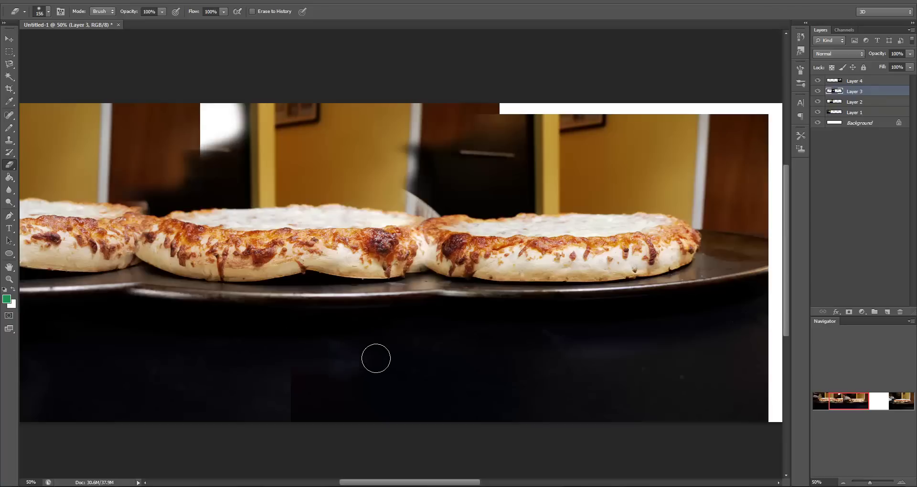
{"action": "mouse_move", "coordinate": [415, 190]}
{"action": "left_mouse_down"}
{"action": "mouse_move", "coordinate": [416, 168]}
{"action": "mouse_move", "coordinate": [380, 177]}
{"action": "mouse_move", "coordinate": [424, 214]}
{"action": "mouse_move", "coordinate": [424, 270]}
{"action": "left_mouse_up"}
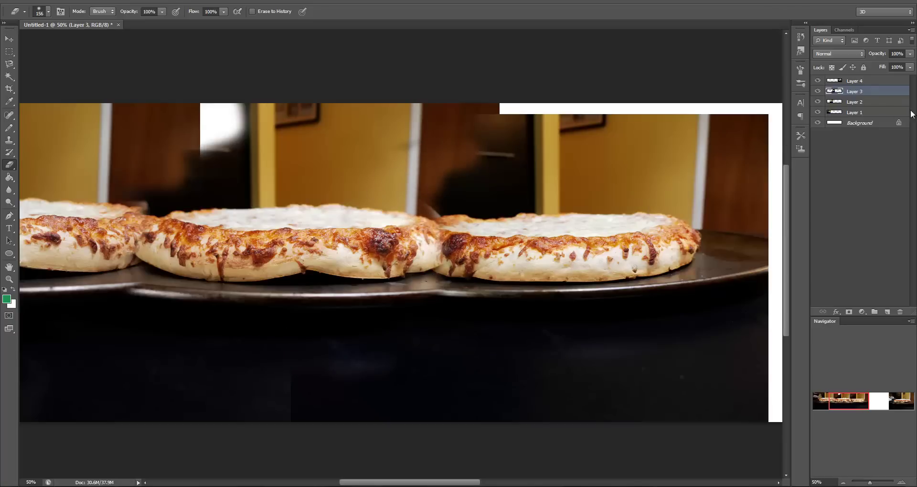
Step: Select Layer 4 and move it across the white gap so it overlaps the end of Layer 3's pizza
{"action": "left_click_drag", "start_coordinate": [419, 482], "coordinate": [546, 483]}
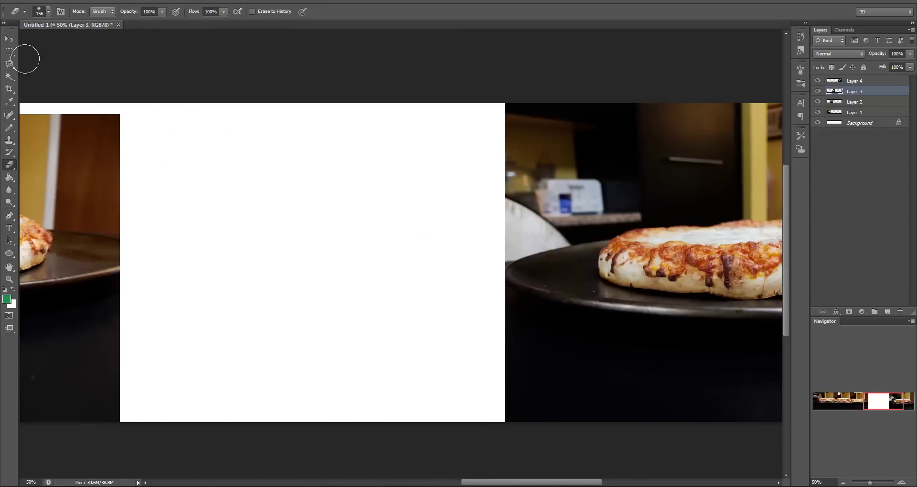
{"action": "left_click", "coordinate": [10, 44]}
{"action": "left_click_drag", "start_coordinate": [593, 261], "coordinate": [528, 243]}
{"action": "left_click_drag", "start_coordinate": [173, 247], "coordinate": [175, 247]}
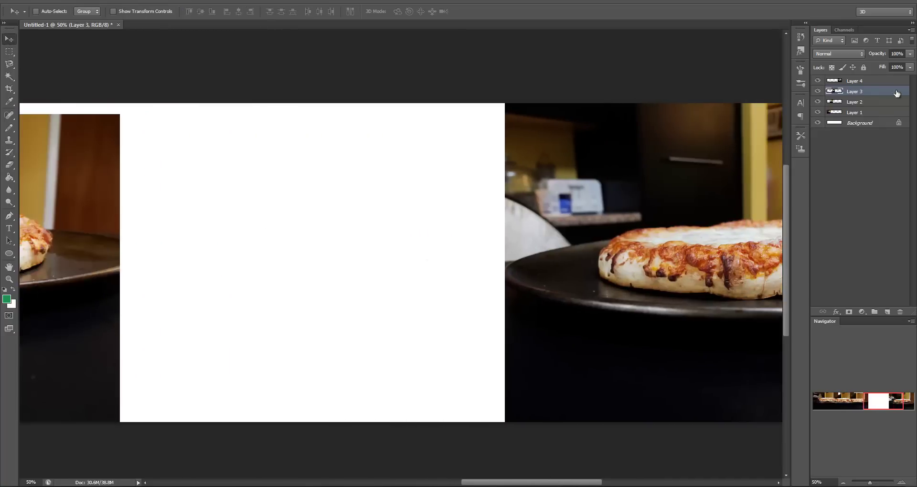
{"action": "left_click", "coordinate": [855, 83]}
{"action": "left_click_drag", "start_coordinate": [602, 248], "coordinate": [182, 251]}
{"action": "left_click_drag", "start_coordinate": [509, 483], "coordinate": [422, 477]}
{"action": "left_click_drag", "start_coordinate": [704, 298], "coordinate": [580, 259]}
Step: Lower Layer 4's opacity to 46% and shift it so its crust lines up with the end of Layer 3's crust
{"action": "left_click", "coordinate": [909, 55]}
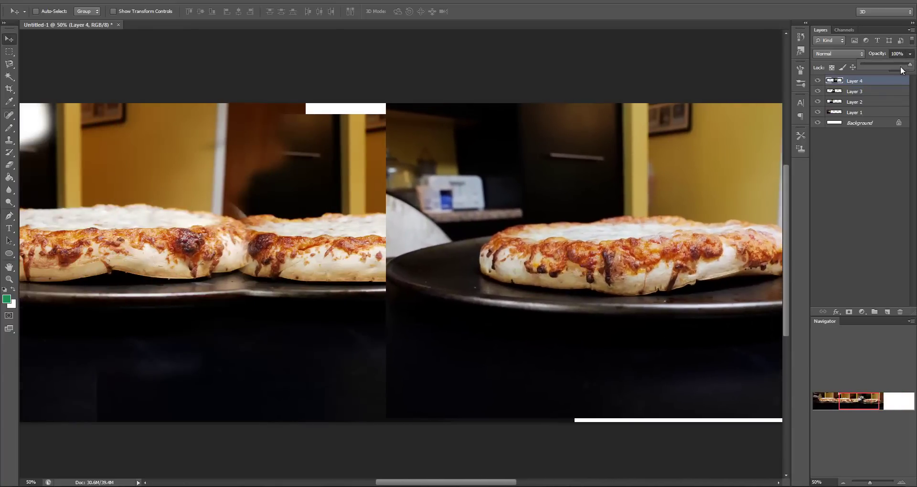
{"action": "left_click_drag", "start_coordinate": [889, 69], "coordinate": [883, 69]}
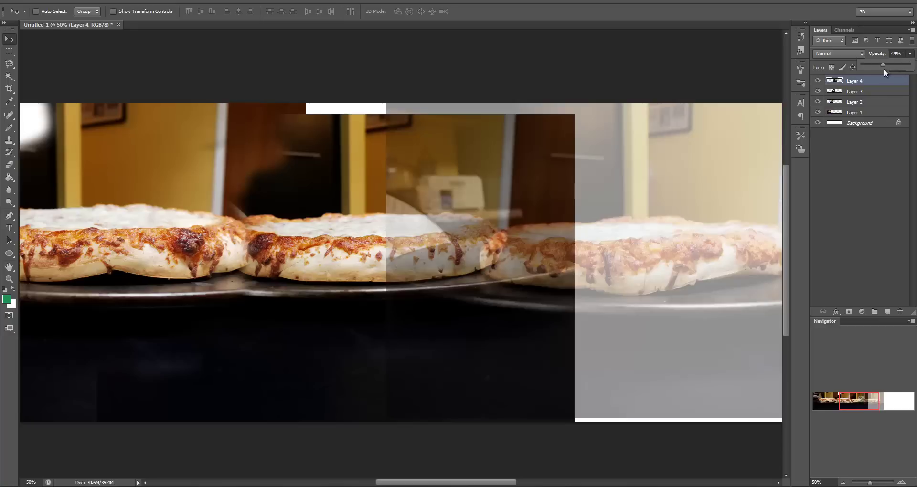
{"action": "left_click_drag", "start_coordinate": [634, 279], "coordinate": [620, 271]}
Step: Restore Layer 4's opacity to 100% and erase its portion covering Layer 3's pizza, blending the crusts and the background above
{"action": "left_click", "coordinate": [909, 54]}
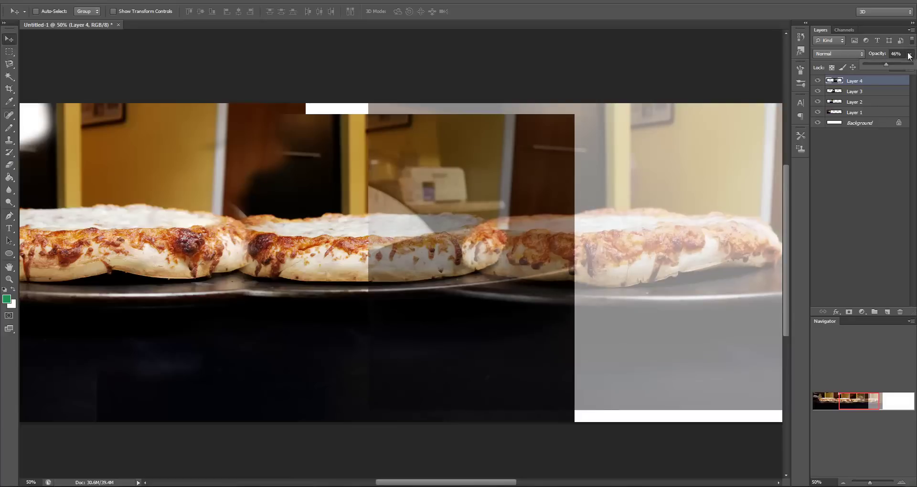
{"action": "left_click_drag", "start_coordinate": [885, 66], "coordinate": [909, 58]}
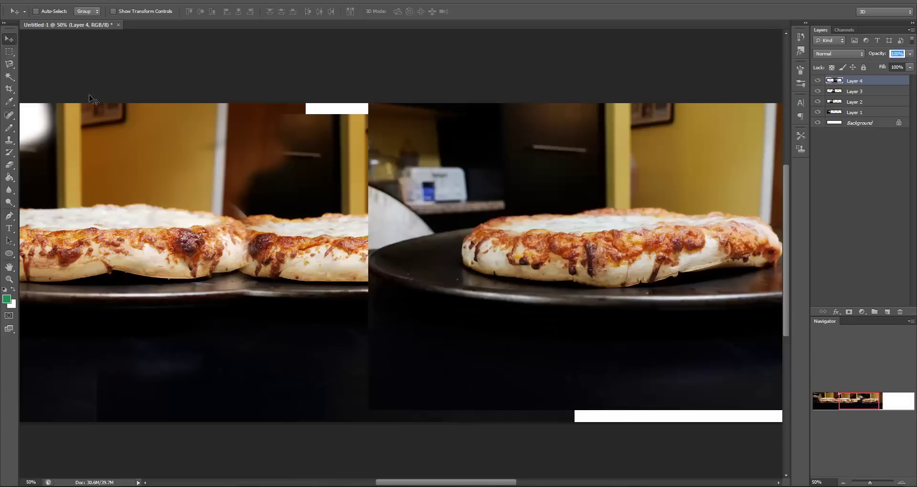
{"action": "left_click", "coordinate": [9, 140]}
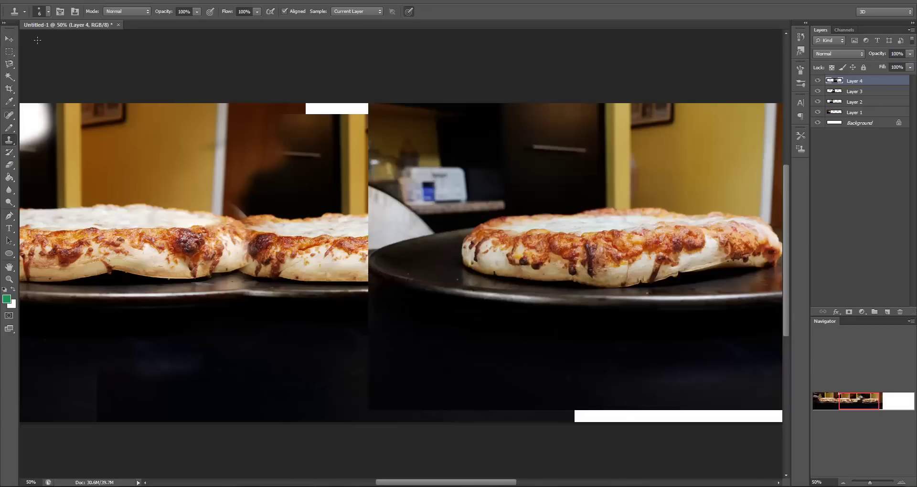
{"action": "left_click", "coordinate": [9, 164]}
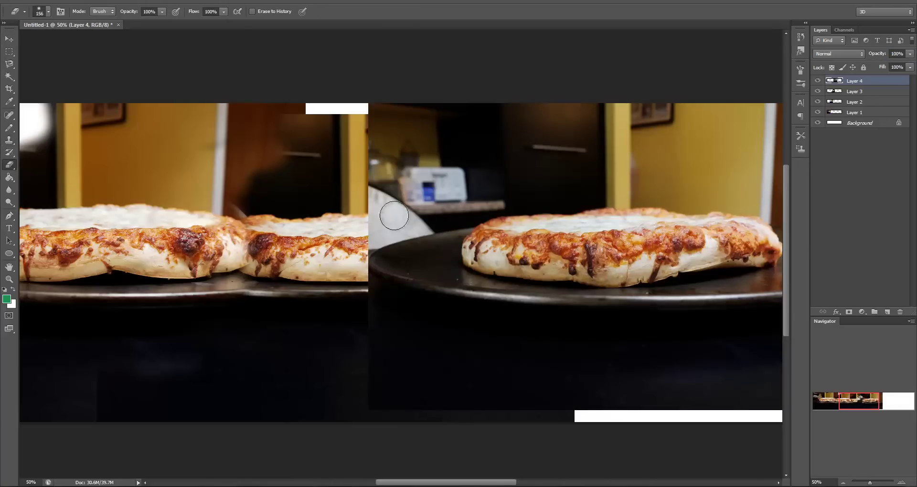
{"action": "mouse_move", "coordinate": [391, 211]}
{"action": "left_mouse_down"}
{"action": "mouse_move", "coordinate": [364, 203]}
{"action": "mouse_move", "coordinate": [446, 141]}
{"action": "mouse_move", "coordinate": [317, 158]}
{"action": "mouse_move", "coordinate": [389, 109]}
{"action": "mouse_move", "coordinate": [425, 114]}
{"action": "mouse_move", "coordinate": [411, 127]}
{"action": "mouse_move", "coordinate": [461, 132]}
{"action": "mouse_move", "coordinate": [493, 114]}
{"action": "mouse_move", "coordinate": [472, 115]}
{"action": "mouse_move", "coordinate": [458, 162]}
{"action": "mouse_move", "coordinate": [433, 179]}
{"action": "mouse_move", "coordinate": [447, 197]}
{"action": "mouse_move", "coordinate": [419, 256]}
{"action": "mouse_move", "coordinate": [442, 246]}
{"action": "mouse_move", "coordinate": [464, 265]}
{"action": "mouse_move", "coordinate": [430, 251]}
{"action": "mouse_move", "coordinate": [386, 255]}
{"action": "mouse_move", "coordinate": [401, 258]}
{"action": "mouse_move", "coordinate": [352, 306]}
{"action": "mouse_move", "coordinate": [455, 289]}
{"action": "mouse_move", "coordinate": [416, 317]}
{"action": "mouse_move", "coordinate": [361, 320]}
{"action": "mouse_move", "coordinate": [354, 331]}
{"action": "mouse_move", "coordinate": [429, 359]}
{"action": "mouse_move", "coordinate": [372, 376]}
{"action": "mouse_move", "coordinate": [468, 343]}
{"action": "left_mouse_up"}
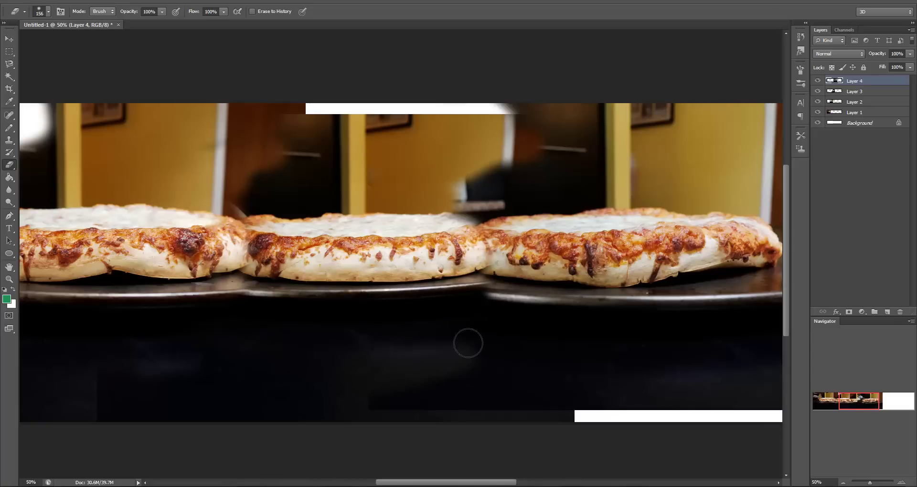
{"action": "mouse_move", "coordinate": [514, 179]}
{"action": "left_mouse_down"}
{"action": "mouse_move", "coordinate": [466, 191]}
{"action": "mouse_move", "coordinate": [513, 182]}
{"action": "mouse_move", "coordinate": [492, 178]}
{"action": "mouse_move", "coordinate": [500, 173]}
{"action": "mouse_move", "coordinate": [473, 208]}
{"action": "mouse_move", "coordinate": [500, 204]}
{"action": "mouse_move", "coordinate": [501, 168]}
{"action": "left_mouse_up"}
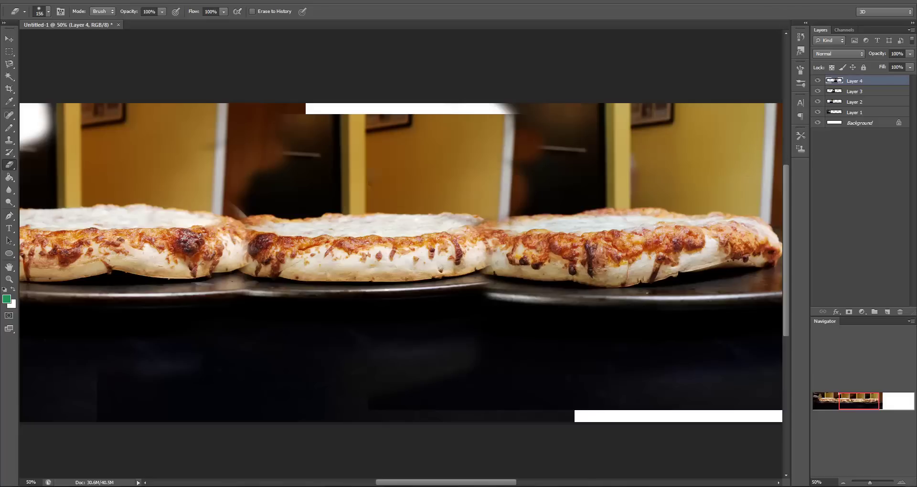
Step: Try merging all visible layers, and undo the merge
{"action": "left_click_drag", "start_coordinate": [448, 483], "coordinate": [372, 467]}
{"action": "scroll", "coordinate": [342, 462], "scroll_direction": "right", "scroll_amount": 10}
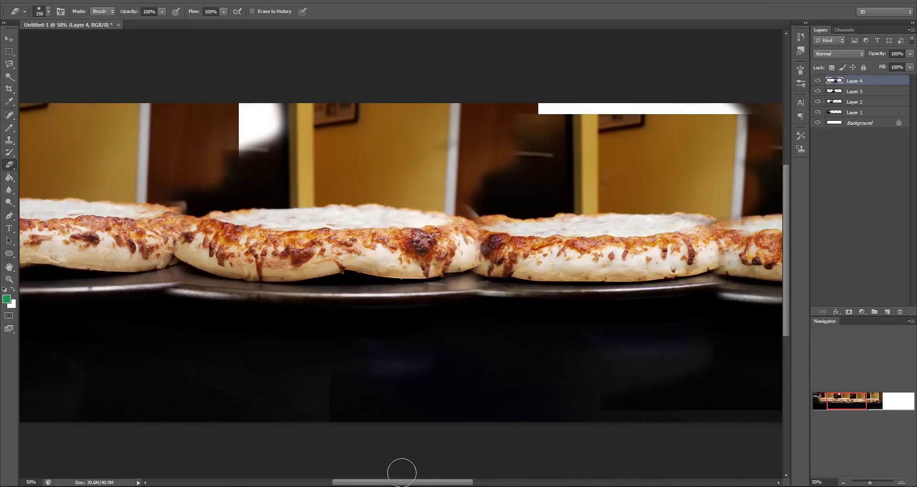
{"action": "mouse_move", "coordinate": [403, 482]}
{"action": "left_mouse_down"}
{"action": "mouse_move", "coordinate": [431, 482]}
{"action": "mouse_move", "coordinate": [368, 482]}
{"action": "left_mouse_up"}
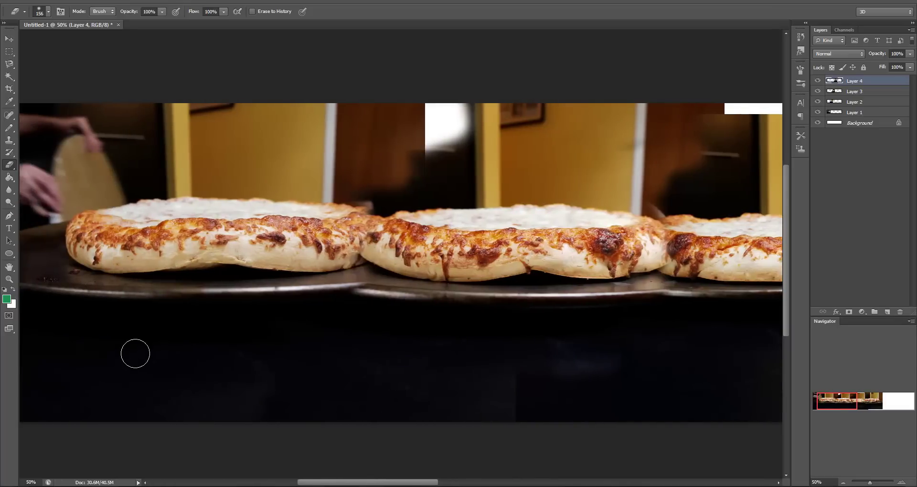
{"action": "left_click", "coordinate": [96, 2]}
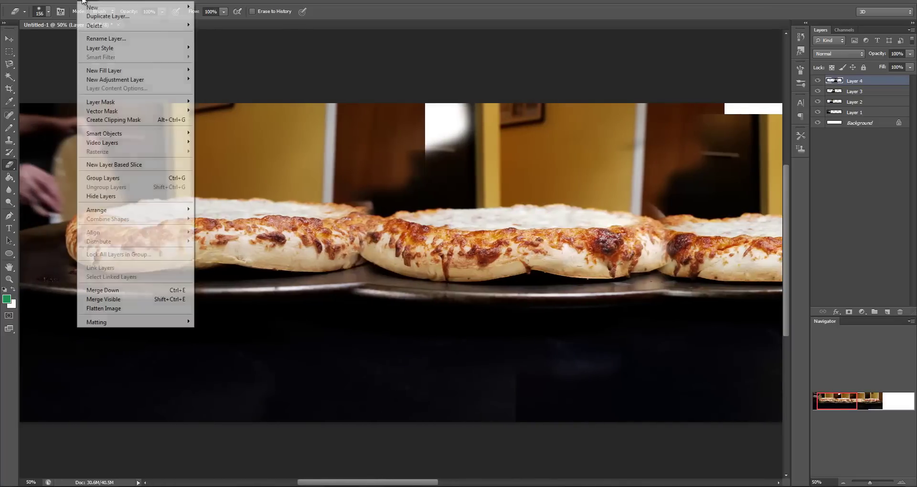
{"action": "left_click", "coordinate": [82, 19]}
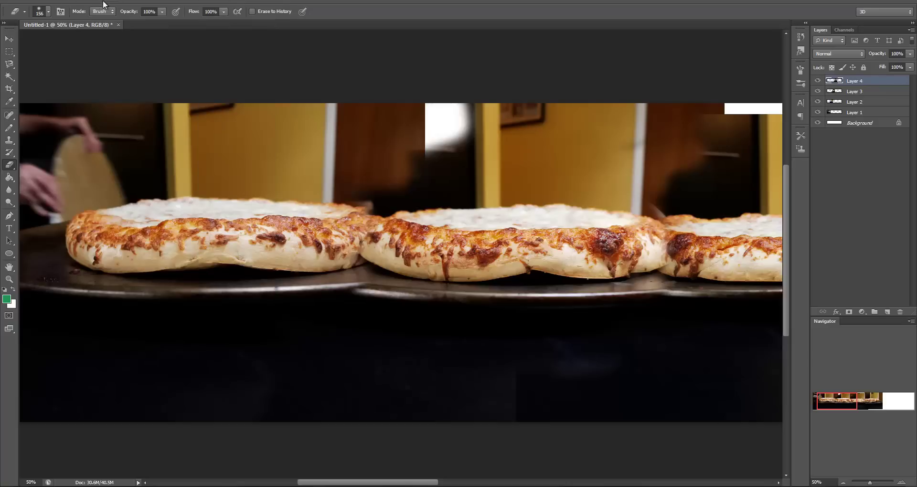
{"action": "left_click", "coordinate": [88, 4]}
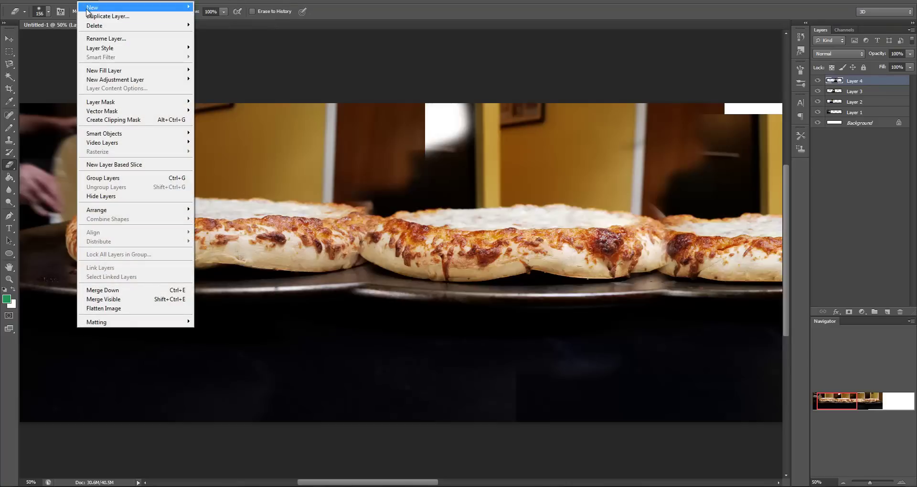
{"action": "left_click", "coordinate": [102, 300]}
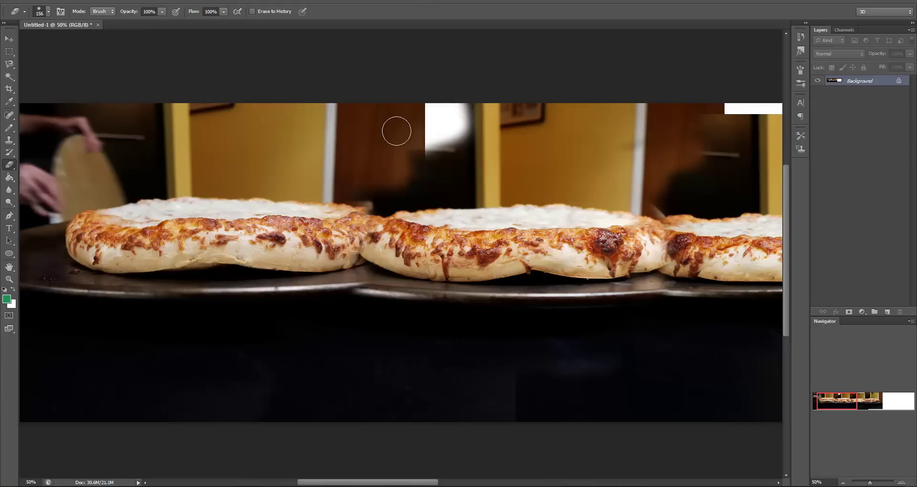
{"action": "key", "text": "ctrl+z"}
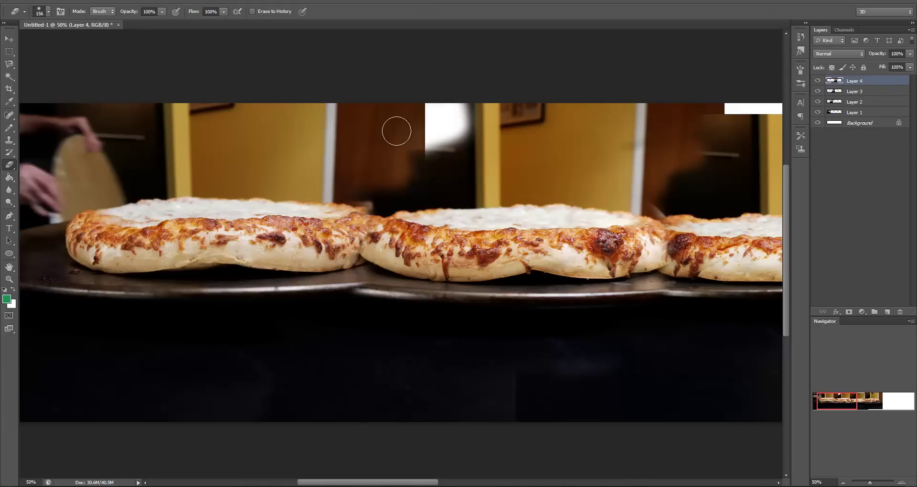
Step: Merge all visible pizza layers into the Background layer
{"action": "left_click", "coordinate": [87, 1]}
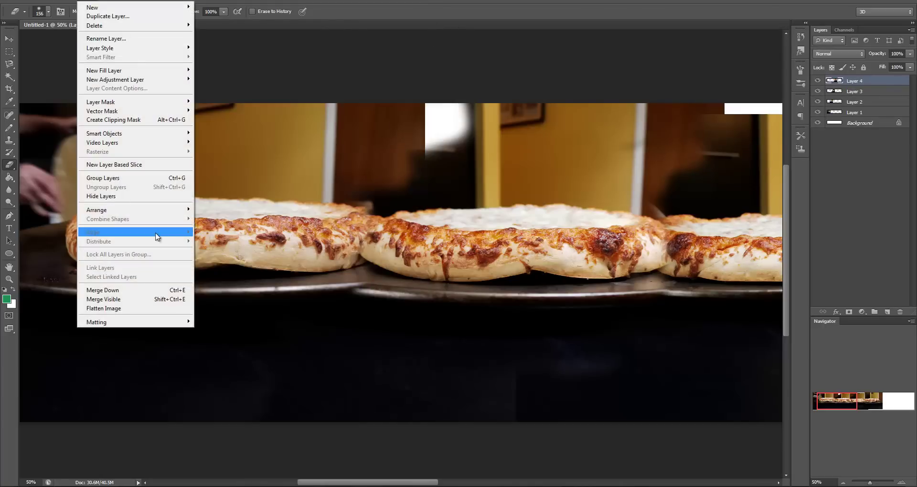
{"action": "left_click", "coordinate": [105, 295]}
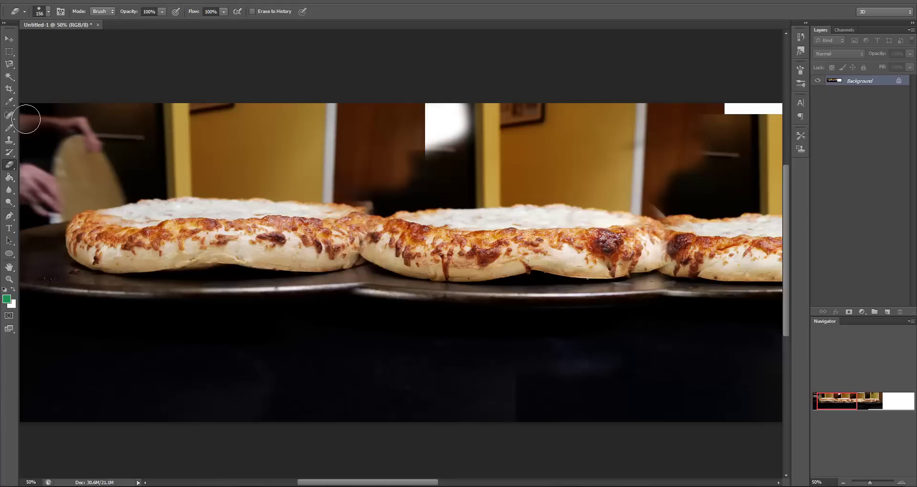
Step: Switch to the Clone Stamp tool with a soft 81 px brush
{"action": "left_click", "coordinate": [8, 141]}
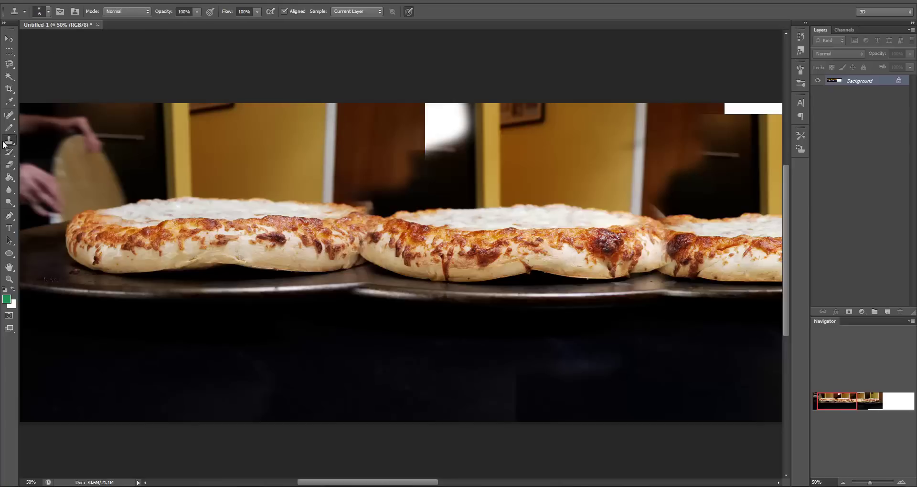
{"action": "left_click", "coordinate": [47, 12]}
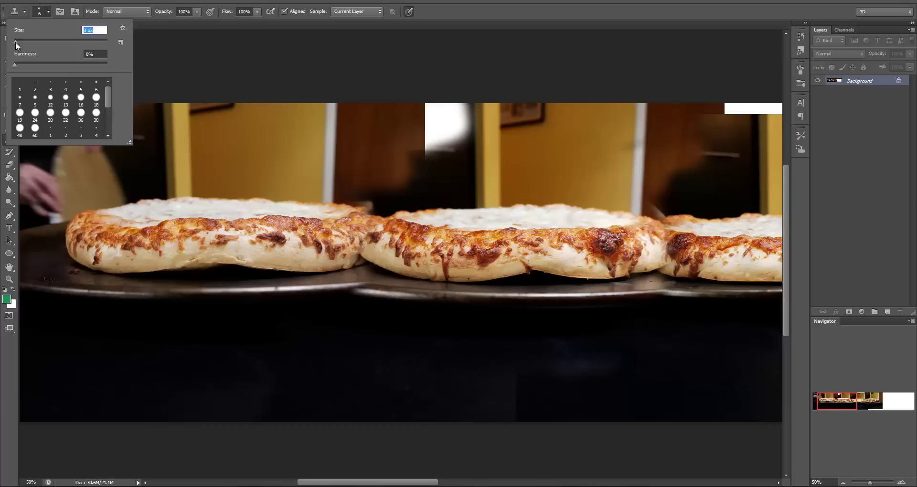
{"action": "left_click_drag", "start_coordinate": [27, 42], "coordinate": [32, 41]}
{"action": "left_click_drag", "start_coordinate": [50, 43], "coordinate": [52, 43]}
{"action": "left_click", "coordinate": [174, 43]}
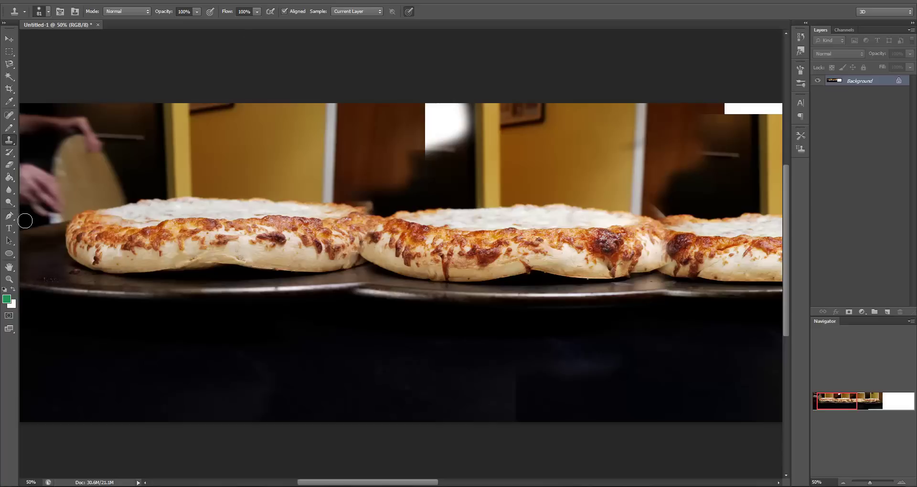
Step: Clone the first pizza's crust over the notch where it meets the second pizza
{"action": "left_click", "coordinate": [9, 278]}
{"action": "left_click", "coordinate": [368, 246]}
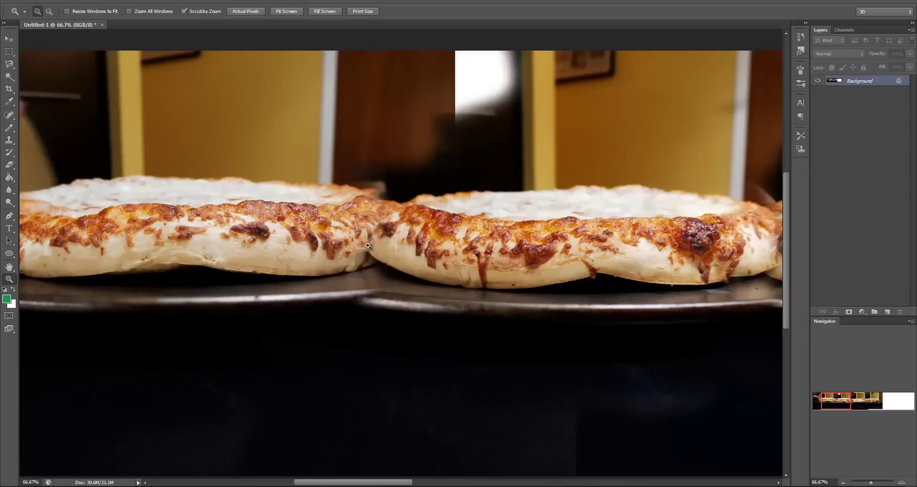
{"action": "left_click", "coordinate": [372, 240]}
{"action": "left_click", "coordinate": [321, 231]}
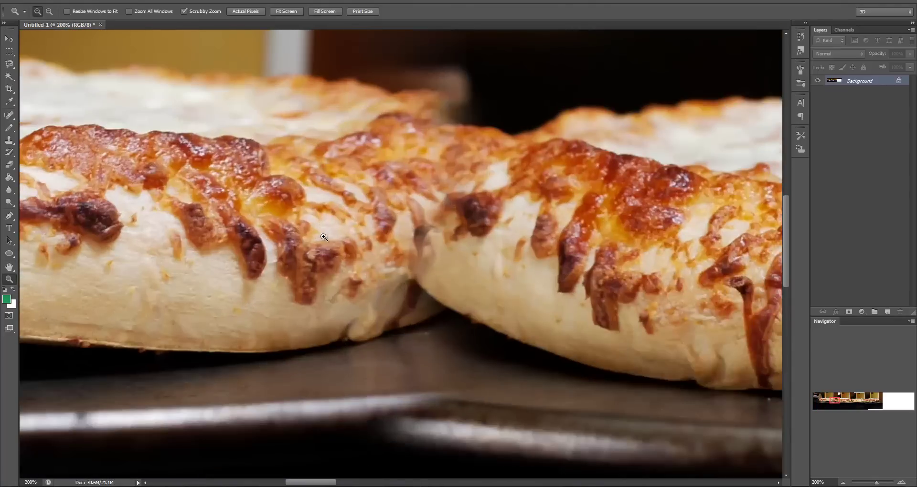
{"action": "left_click", "coordinate": [49, 11]}
{"action": "left_click", "coordinate": [143, 102]}
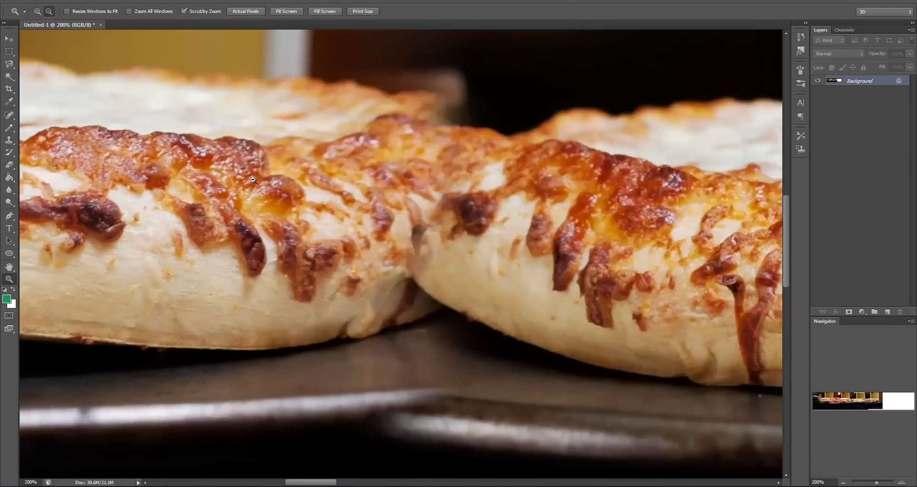
{"action": "left_click", "coordinate": [9, 140]}
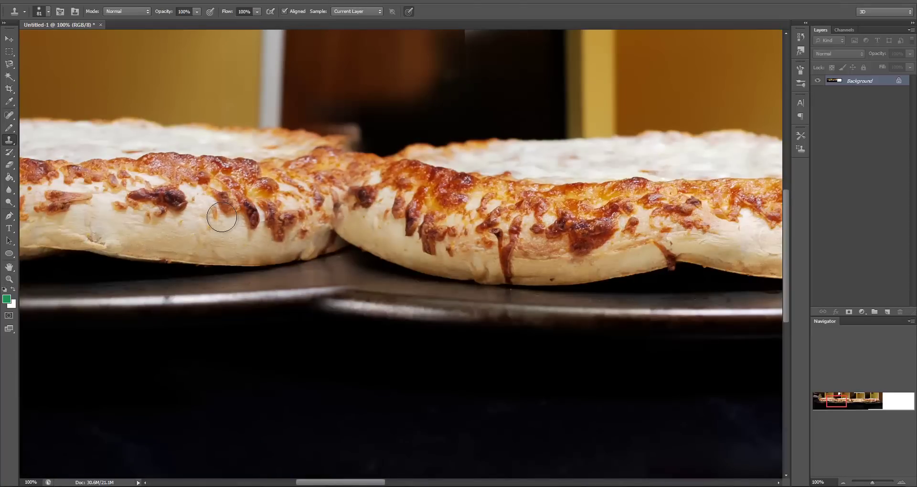
{"action": "left_click", "coordinate": [248, 222], "text": "alt"}
{"action": "mouse_move", "coordinate": [331, 230]}
{"action": "left_mouse_down"}
{"action": "mouse_move", "coordinate": [367, 242]}
{"action": "mouse_move", "coordinate": [301, 244]}
{"action": "mouse_move", "coordinate": [389, 252]}
{"action": "mouse_move", "coordinate": [250, 244]}
{"action": "mouse_move", "coordinate": [351, 247]}
{"action": "mouse_move", "coordinate": [392, 233]}
{"action": "mouse_move", "coordinate": [320, 221]}
{"action": "mouse_move", "coordinate": [365, 213]}
{"action": "mouse_move", "coordinate": [348, 231]}
{"action": "mouse_move", "coordinate": [289, 256]}
{"action": "left_mouse_up"}
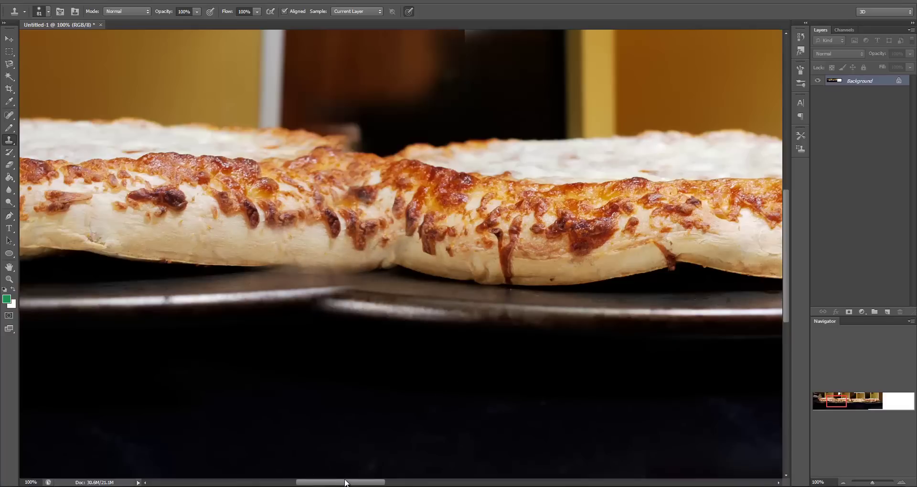
{"action": "left_click_drag", "start_coordinate": [346, 482], "coordinate": [402, 482]}
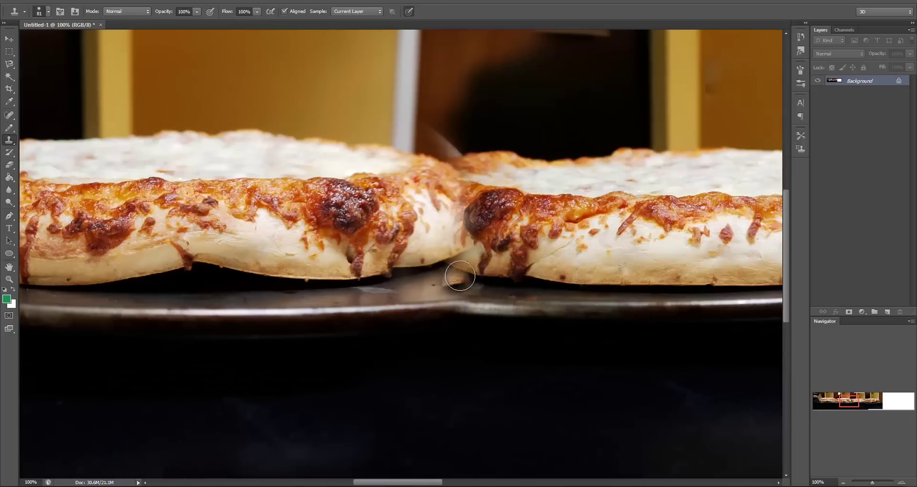
{"action": "mouse_move", "coordinate": [460, 276]}
{"action": "left_mouse_down"}
{"action": "mouse_move", "coordinate": [429, 264]}
{"action": "mouse_move", "coordinate": [470, 280]}
{"action": "mouse_move", "coordinate": [462, 248]}
{"action": "mouse_move", "coordinate": [456, 260]}
{"action": "mouse_move", "coordinate": [367, 274]}
{"action": "mouse_move", "coordinate": [488, 265]}
{"action": "left_mouse_up"}
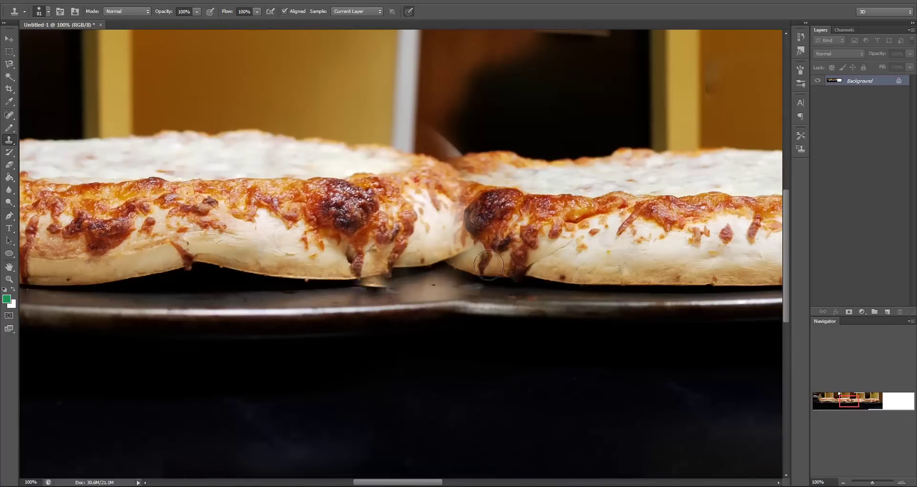
{"action": "key", "text": "ctrl+z"}
{"action": "left_click", "coordinate": [509, 250], "text": "alt"}
{"action": "left_click", "coordinate": [499, 262], "text": "alt"}
{"action": "left_click", "coordinate": [405, 271]}
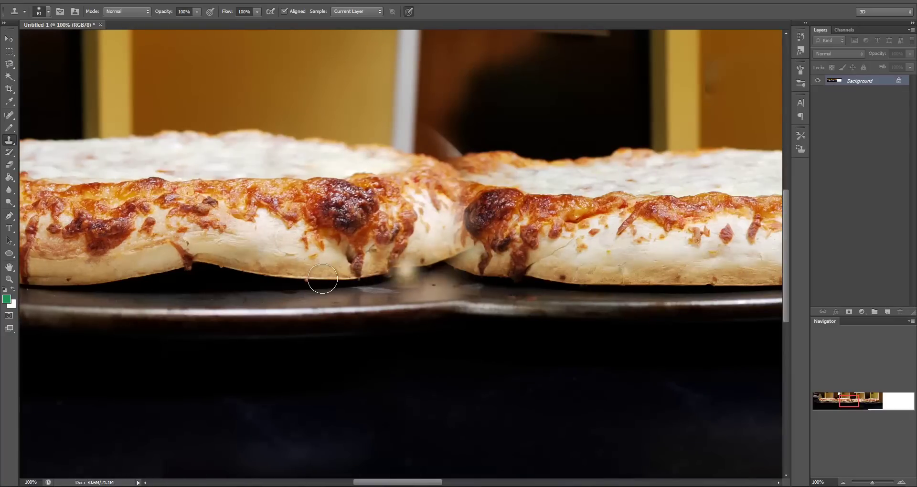
{"action": "key", "text": "ctrl+z"}
{"action": "left_click_drag", "start_coordinate": [491, 239], "coordinate": [485, 259]}
{"action": "key", "text": "ctrl+z"}
{"action": "left_click", "coordinate": [223, 281]}
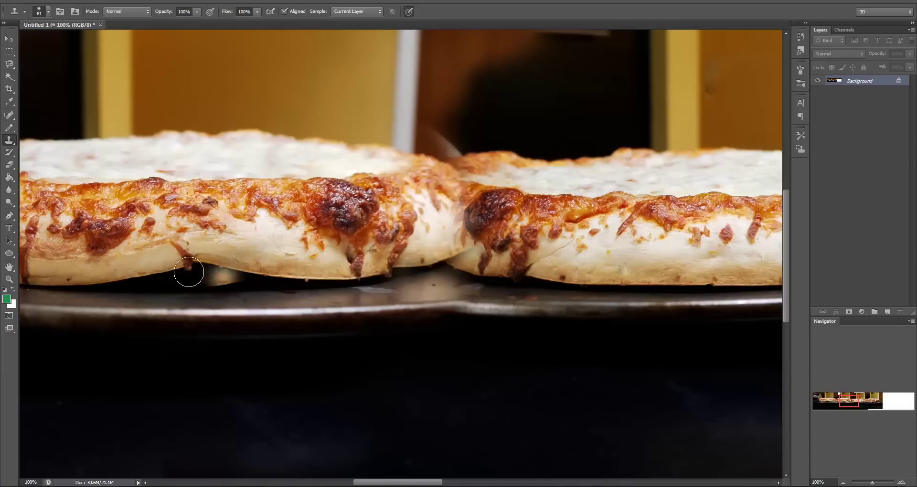
{"action": "key", "text": "ctrl+z"}
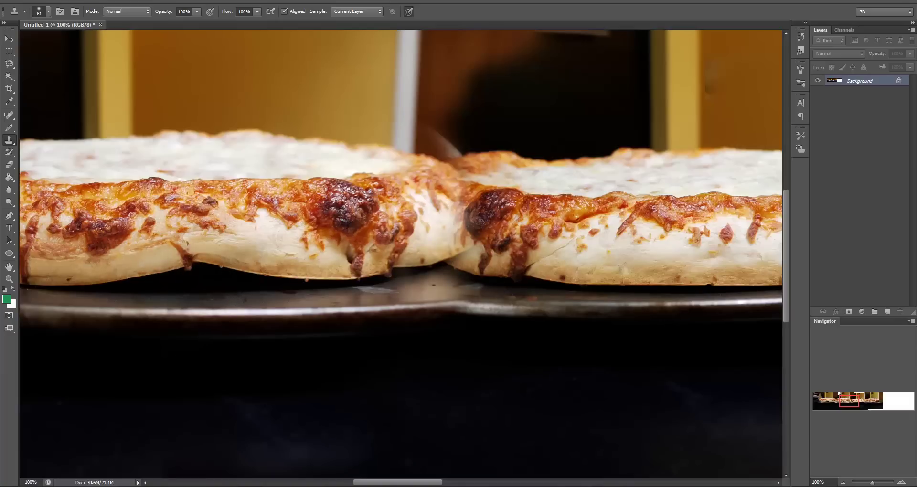
Step: Touch up the first seam with cloned crust, and fill the dark gap under the second pizza's crust
{"action": "left_click_drag", "start_coordinate": [397, 482], "coordinate": [328, 480]}
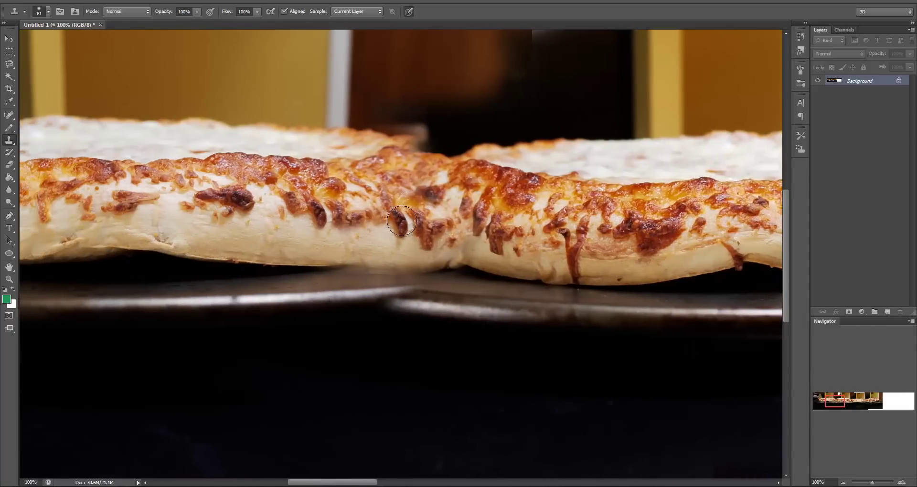
{"action": "left_click", "coordinate": [304, 234], "text": "alt"}
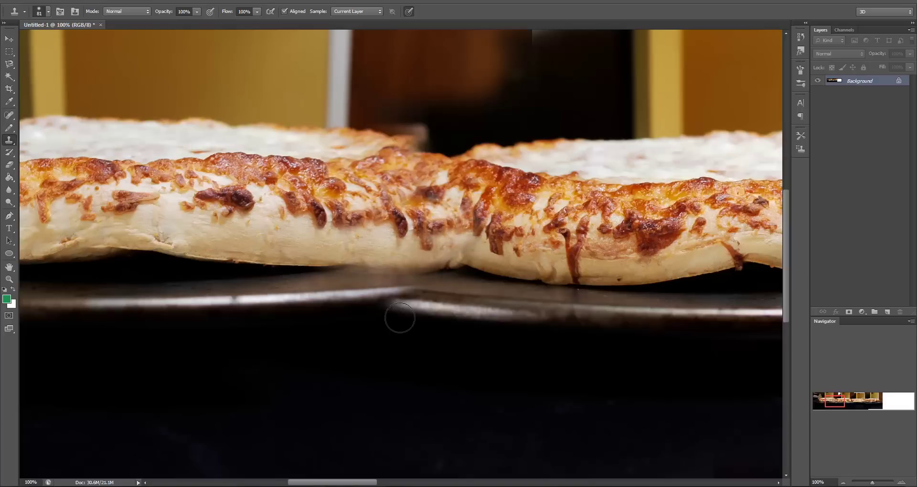
{"action": "left_click_drag", "start_coordinate": [347, 483], "coordinate": [382, 482]}
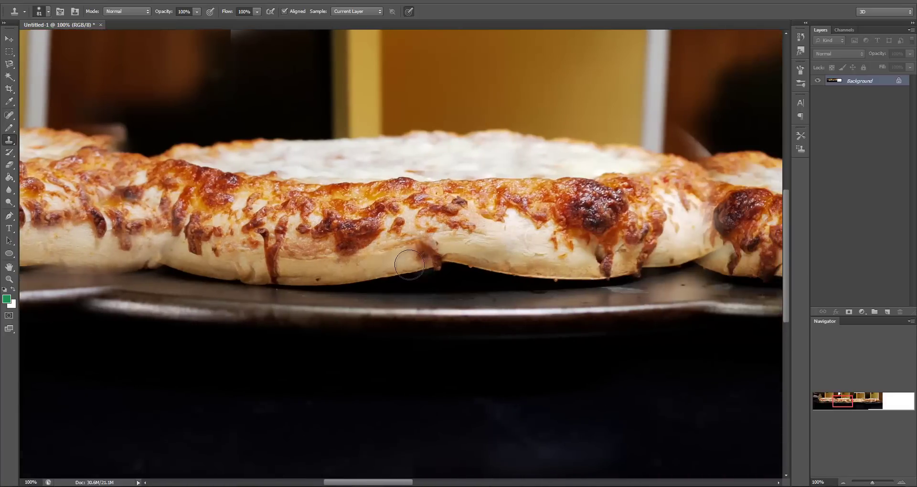
{"action": "mouse_move", "coordinate": [450, 265]}
{"action": "left_mouse_down"}
{"action": "mouse_move", "coordinate": [408, 264]}
{"action": "mouse_move", "coordinate": [517, 267]}
{"action": "mouse_move", "coordinate": [386, 271]}
{"action": "left_mouse_up"}
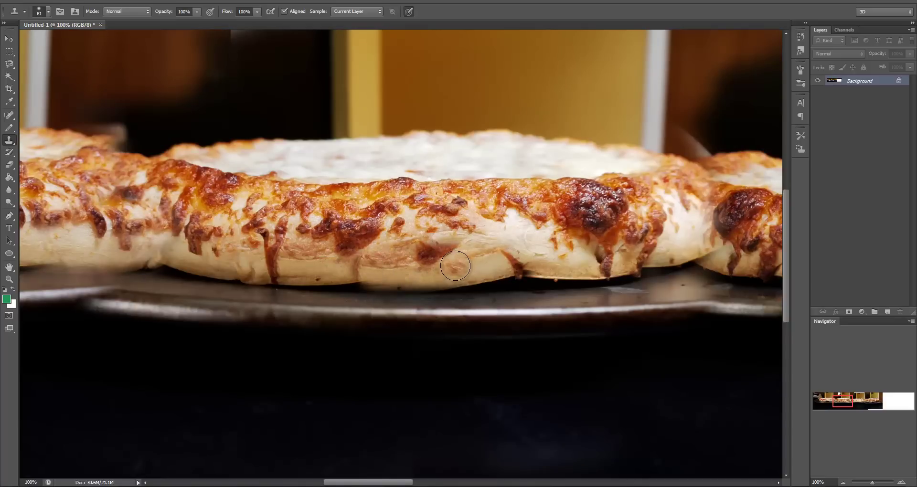
{"action": "left_click", "coordinate": [491, 248], "text": "alt"}
{"action": "mouse_move", "coordinate": [513, 276]}
{"action": "left_mouse_down"}
{"action": "mouse_move", "coordinate": [555, 272]}
{"action": "mouse_move", "coordinate": [558, 280]}
{"action": "left_mouse_up"}
Step: Clone the third pizza's lower crust into the dark notch between the second and third pizzas
{"action": "left_click_drag", "start_coordinate": [385, 483], "coordinate": [425, 482]}
{"action": "left_click", "coordinate": [556, 260], "text": "alt"}
{"action": "mouse_move", "coordinate": [364, 270]}
{"action": "left_mouse_down"}
{"action": "mouse_move", "coordinate": [337, 267]}
{"action": "mouse_move", "coordinate": [366, 265]}
{"action": "mouse_move", "coordinate": [299, 270]}
{"action": "left_mouse_up"}
{"action": "mouse_move", "coordinate": [419, 275]}
{"action": "left_mouse_down"}
{"action": "mouse_move", "coordinate": [391, 271]}
{"action": "mouse_move", "coordinate": [433, 270]}
{"action": "left_mouse_up"}
Step: Clone the third pizza's crust across the notch where the third and fourth pizzas meet
{"action": "left_click_drag", "start_coordinate": [383, 483], "coordinate": [430, 482]}
{"action": "left_click", "coordinate": [350, 253]}
{"action": "left_click", "coordinate": [317, 252], "text": "alt"}
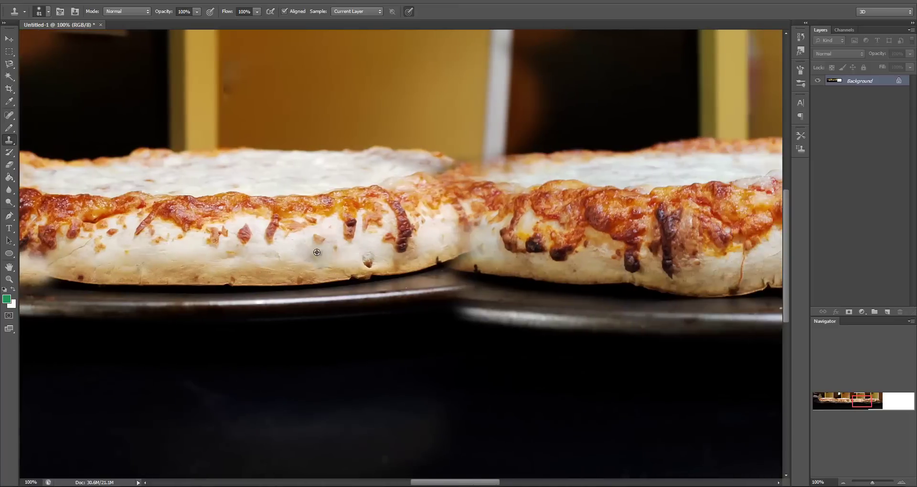
{"action": "mouse_move", "coordinate": [351, 265]}
{"action": "left_mouse_down"}
{"action": "mouse_move", "coordinate": [483, 264]}
{"action": "mouse_move", "coordinate": [495, 266]}
{"action": "mouse_move", "coordinate": [494, 280]}
{"action": "mouse_move", "coordinate": [431, 261]}
{"action": "mouse_move", "coordinate": [426, 237]}
{"action": "mouse_move", "coordinate": [484, 272]}
{"action": "left_mouse_up"}
Step: Cover the repeated dark burnt spots at the first seam with plain crust cloned from the first pizza
{"action": "mouse_move", "coordinate": [443, 482]}
{"action": "left_mouse_down"}
{"action": "mouse_move", "coordinate": [483, 483]}
{"action": "mouse_move", "coordinate": [291, 479]}
{"action": "mouse_move", "coordinate": [323, 479]}
{"action": "left_mouse_up"}
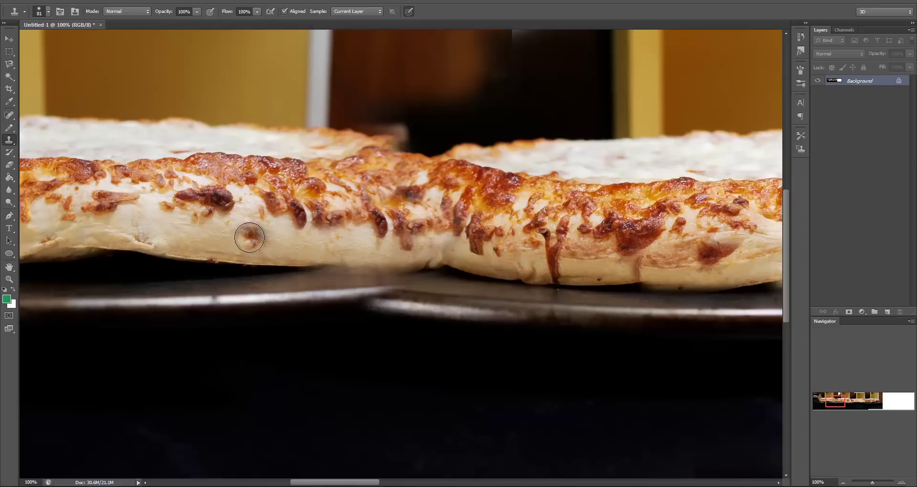
{"action": "left_click", "coordinate": [146, 221], "text": "alt"}
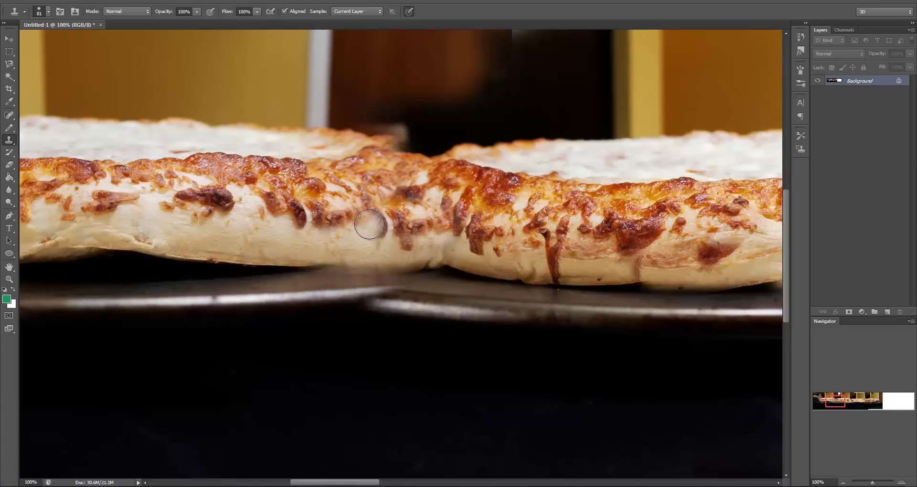
{"action": "left_click_drag", "start_coordinate": [379, 230], "coordinate": [375, 226]}
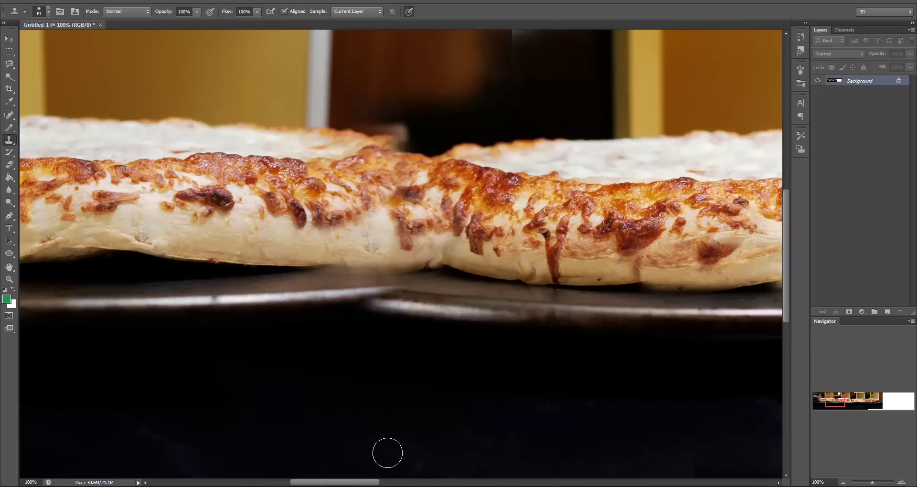
{"action": "left_click_drag", "start_coordinate": [352, 484], "coordinate": [426, 483]}
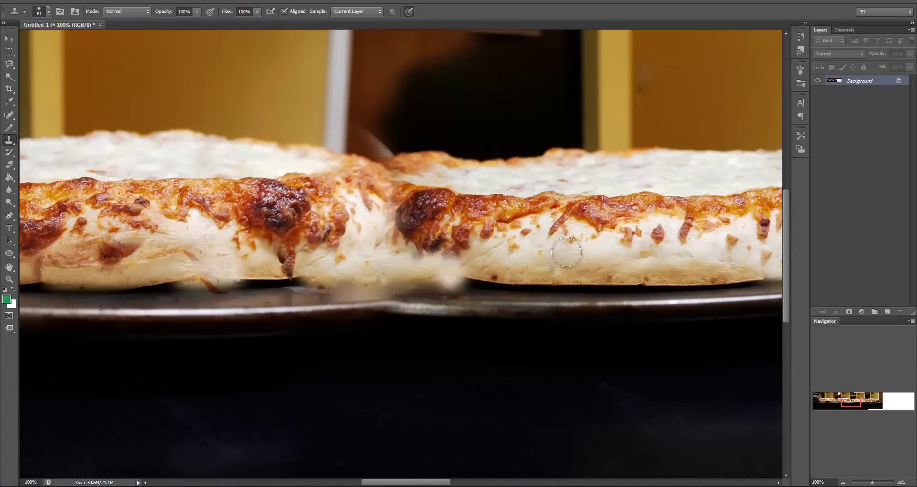
{"action": "left_click", "coordinate": [346, 439]}
{"action": "key", "text": "ctrl+z"}
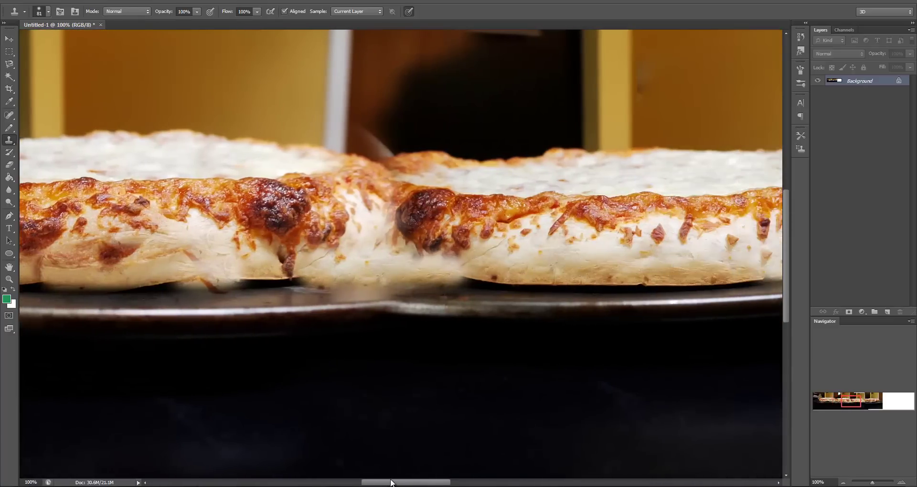
{"action": "left_click_drag", "start_coordinate": [394, 484], "coordinate": [305, 483]}
{"action": "mouse_move", "coordinate": [538, 238]}
{"action": "left_mouse_down"}
{"action": "mouse_move", "coordinate": [555, 240]}
{"action": "mouse_move", "coordinate": [559, 226]}
{"action": "mouse_move", "coordinate": [536, 223]}
{"action": "mouse_move", "coordinate": [556, 219]}
{"action": "left_mouse_up"}
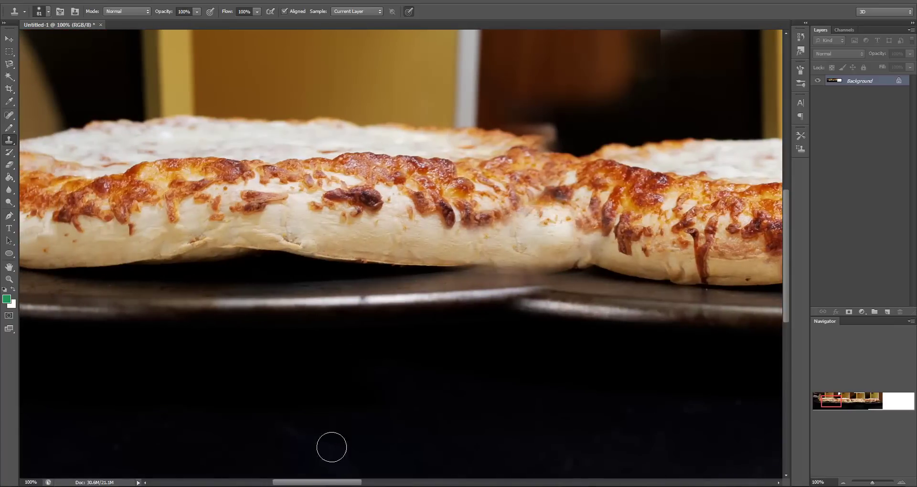
Step: Clone browned lower crust from the second pizza onto the pale seam between the second and third pizzas
{"action": "left_click_drag", "start_coordinate": [340, 484], "coordinate": [387, 483]}
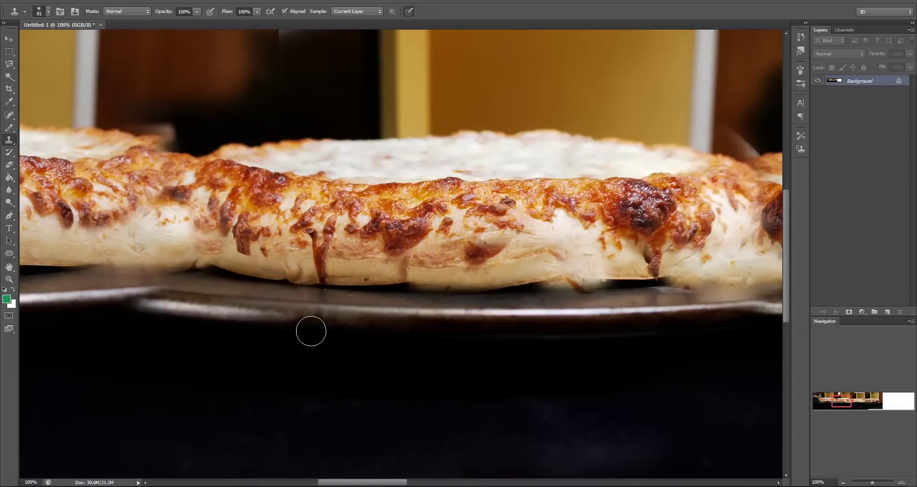
{"action": "left_click_drag", "start_coordinate": [387, 483], "coordinate": [429, 484]}
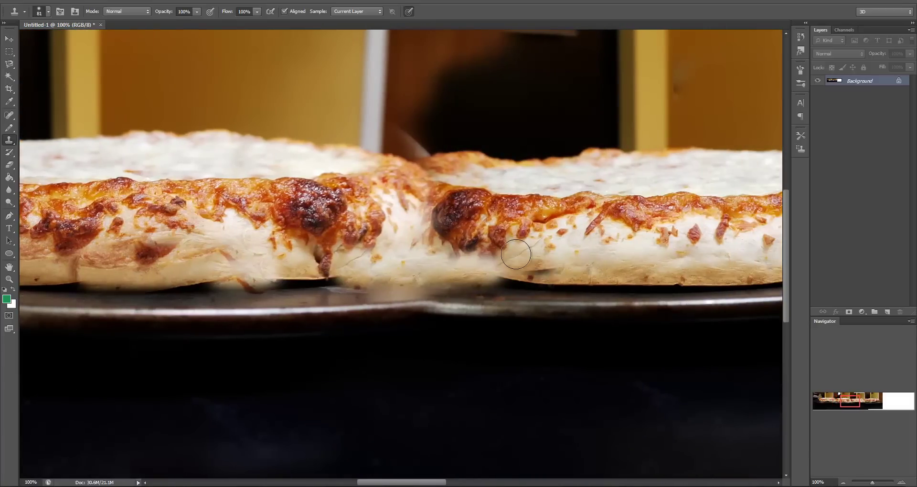
{"action": "left_click", "coordinate": [104, 263], "text": "alt"}
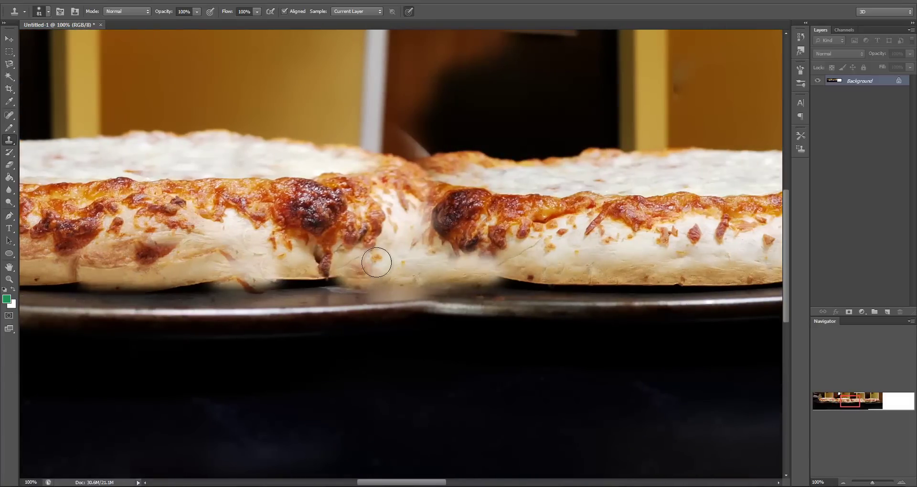
{"action": "mouse_move", "coordinate": [382, 264]}
{"action": "left_mouse_down"}
{"action": "mouse_move", "coordinate": [451, 261]}
{"action": "mouse_move", "coordinate": [441, 270]}
{"action": "mouse_move", "coordinate": [536, 260]}
{"action": "mouse_move", "coordinate": [443, 257]}
{"action": "left_mouse_up"}
{"action": "left_click", "coordinate": [540, 259], "text": "alt"}
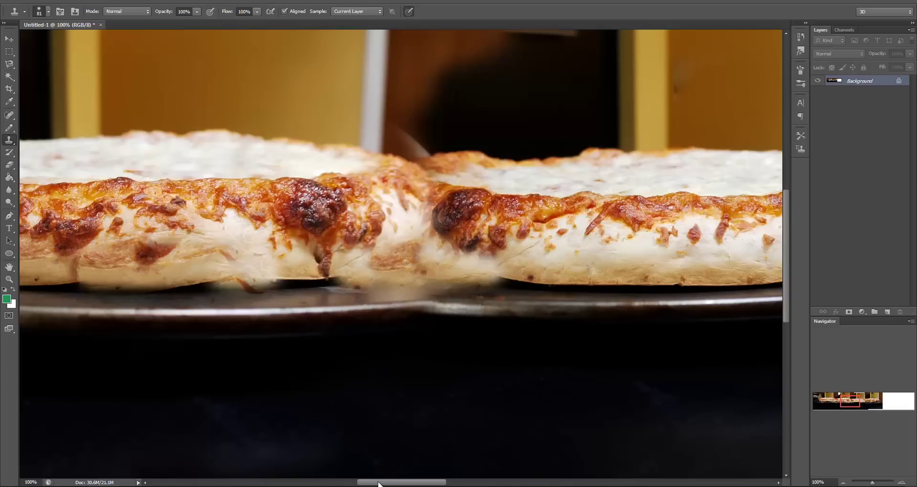
Step: Clone the third pizza's middle crust over the hard vertical edge near its end
{"action": "left_click_drag", "start_coordinate": [378, 484], "coordinate": [414, 485]}
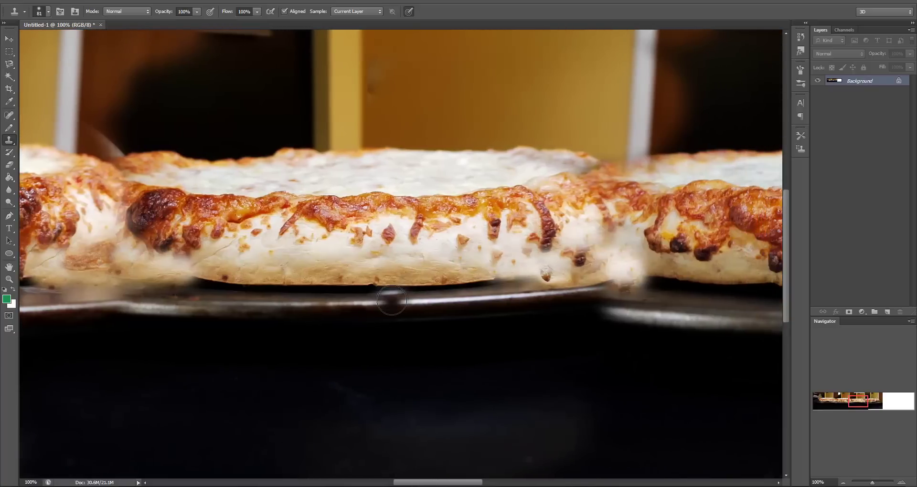
{"action": "left_click", "coordinate": [343, 259], "text": "alt"}
{"action": "mouse_move", "coordinate": [464, 255]}
{"action": "left_mouse_down"}
{"action": "mouse_move", "coordinate": [538, 342]}
{"action": "mouse_move", "coordinate": [388, 369]}
{"action": "mouse_move", "coordinate": [366, 352]}
{"action": "mouse_move", "coordinate": [519, 271]}
{"action": "mouse_move", "coordinate": [494, 263]}
{"action": "mouse_move", "coordinate": [516, 252]}
{"action": "left_mouse_up"}
{"action": "left_click", "coordinate": [221, 256], "text": "alt"}
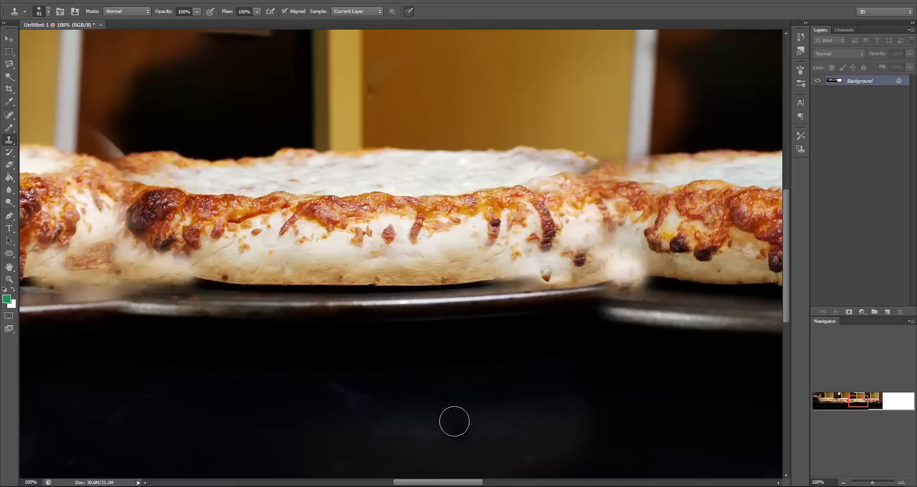
Step: Cover the pale blotch at the third–fourth pizza seam and the dark spots beside it with cloned crust
{"action": "left_click_drag", "start_coordinate": [441, 482], "coordinate": [457, 483]}
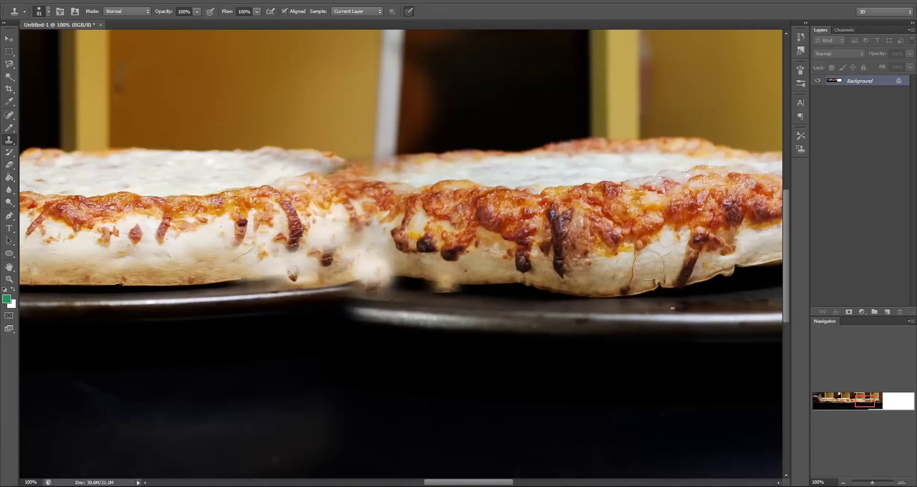
{"action": "mouse_move", "coordinate": [372, 258]}
{"action": "left_mouse_down"}
{"action": "mouse_move", "coordinate": [358, 238]}
{"action": "mouse_move", "coordinate": [366, 240]}
{"action": "mouse_move", "coordinate": [372, 258]}
{"action": "mouse_move", "coordinate": [360, 269]}
{"action": "mouse_move", "coordinate": [258, 271]}
{"action": "mouse_move", "coordinate": [349, 244]}
{"action": "left_mouse_up"}
{"action": "left_click", "coordinate": [215, 260], "text": "alt"}
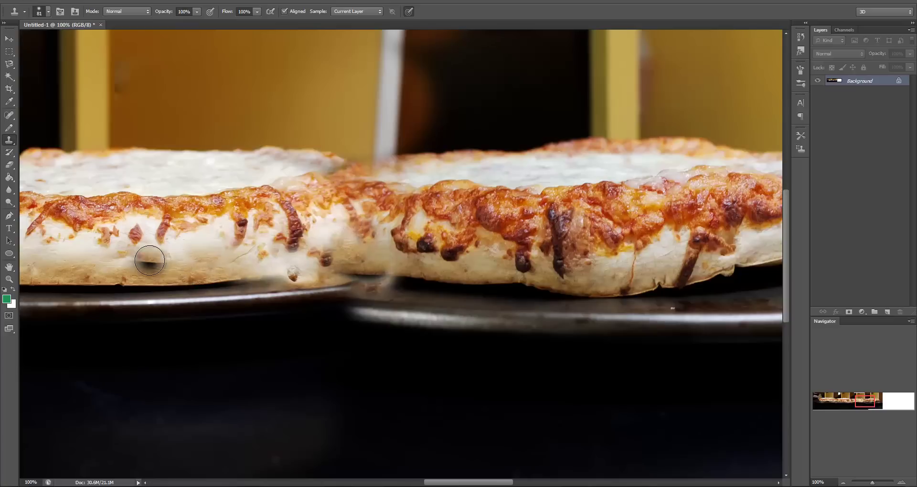
{"action": "left_click_drag", "start_coordinate": [261, 263], "coordinate": [299, 261]}
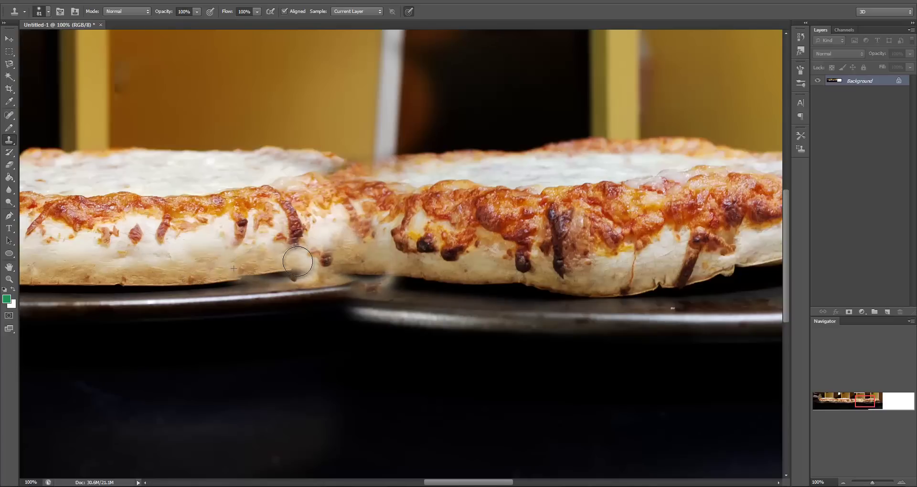
{"action": "left_click", "coordinate": [211, 261], "text": "alt"}
{"action": "mouse_move", "coordinate": [246, 270]}
{"action": "left_mouse_down"}
{"action": "mouse_move", "coordinate": [360, 256]}
{"action": "mouse_move", "coordinate": [327, 229]}
{"action": "mouse_move", "coordinate": [414, 322]}
{"action": "mouse_move", "coordinate": [296, 337]}
{"action": "mouse_move", "coordinate": [300, 357]}
{"action": "mouse_move", "coordinate": [315, 322]}
{"action": "mouse_move", "coordinate": [246, 285]}
{"action": "mouse_move", "coordinate": [162, 283]}
{"action": "mouse_move", "coordinate": [171, 263]}
{"action": "mouse_move", "coordinate": [368, 267]}
{"action": "mouse_move", "coordinate": [311, 260]}
{"action": "left_mouse_up"}
Step: Clone plain crust over the remaining dark spot at the third–fourth pizza seam and touch up the pan edge beneath it
{"action": "left_click", "coordinate": [172, 263], "text": "alt"}
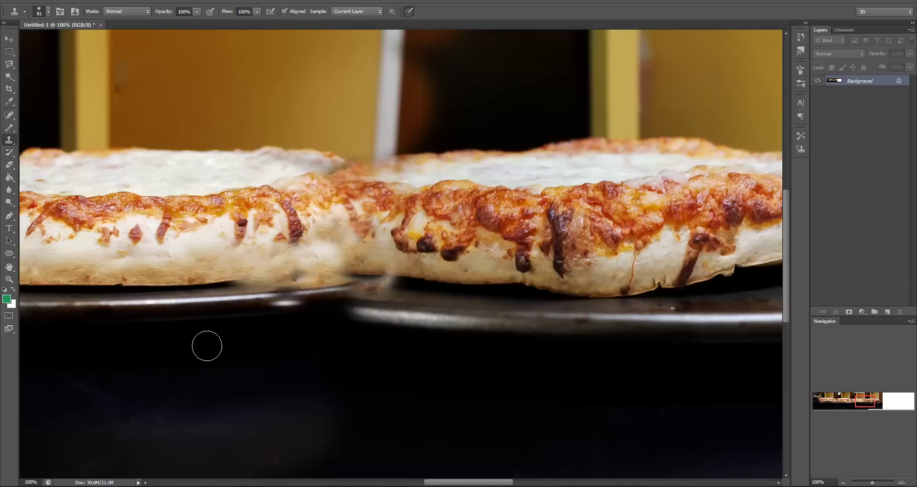
{"action": "mouse_move", "coordinate": [398, 284]}
{"action": "left_mouse_down"}
{"action": "mouse_move", "coordinate": [371, 260]}
{"action": "mouse_move", "coordinate": [315, 261]}
{"action": "left_mouse_up"}
{"action": "left_click", "coordinate": [414, 325], "text": "alt"}
{"action": "left_click_drag", "start_coordinate": [382, 290], "coordinate": [382, 305]}
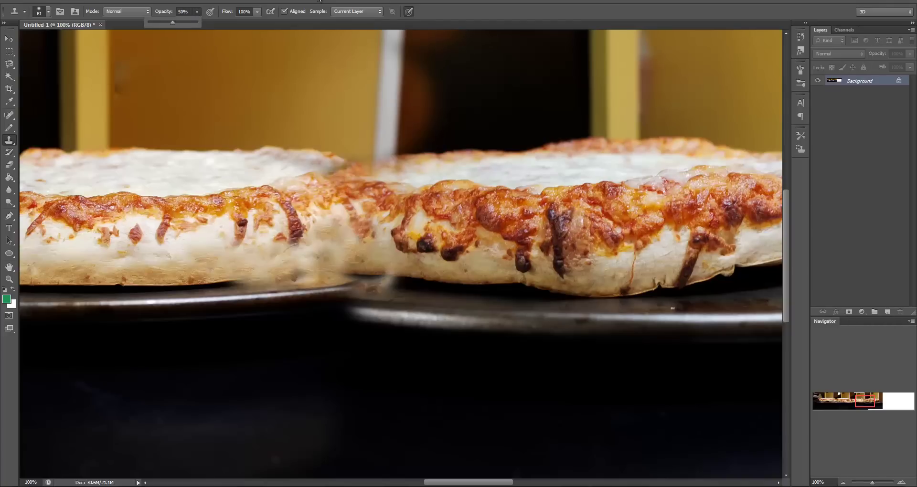
Step: Blend the crust patch at the third–fourth pizza seam by cloning smooth crust over it at 50% clone stamp opacity
{"action": "left_click_drag", "start_coordinate": [172, 24], "coordinate": [174, 23]}
{"action": "left_click", "coordinate": [206, 260], "text": "alt"}
{"action": "mouse_move", "coordinate": [310, 263]}
{"action": "left_mouse_down"}
{"action": "mouse_move", "coordinate": [317, 248]}
{"action": "mouse_move", "coordinate": [357, 260]}
{"action": "mouse_move", "coordinate": [367, 248]}
{"action": "left_mouse_up"}
{"action": "left_click_drag", "start_coordinate": [303, 258], "coordinate": [367, 252]}
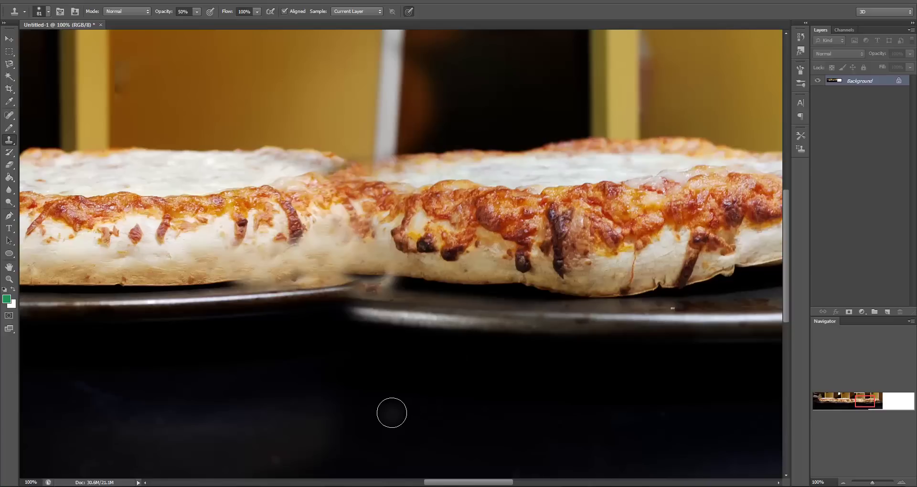
Step: Crop away the blank white area beside the fourth pizza and the upper background with its white gaps
{"action": "left_click_drag", "start_coordinate": [449, 483], "coordinate": [325, 476]}
{"action": "left_click", "coordinate": [9, 279]}
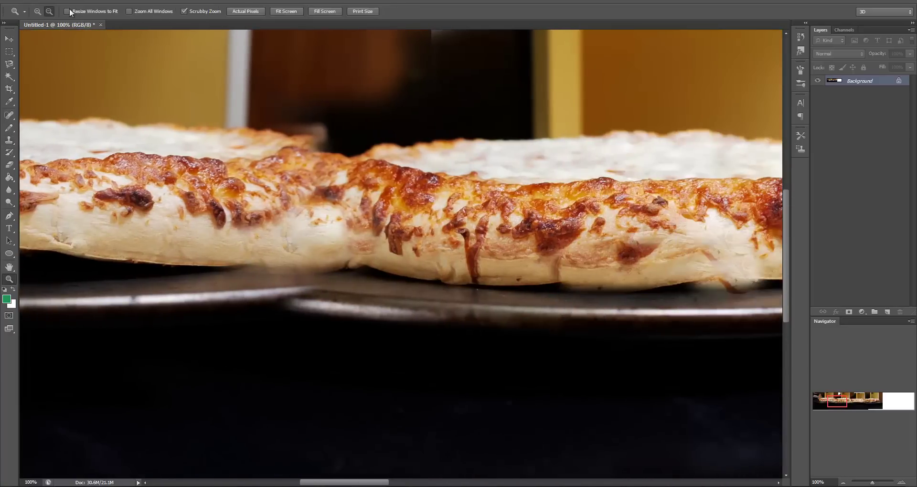
{"action": "left_click", "coordinate": [315, 204]}
{"action": "left_click", "coordinate": [315, 204]}
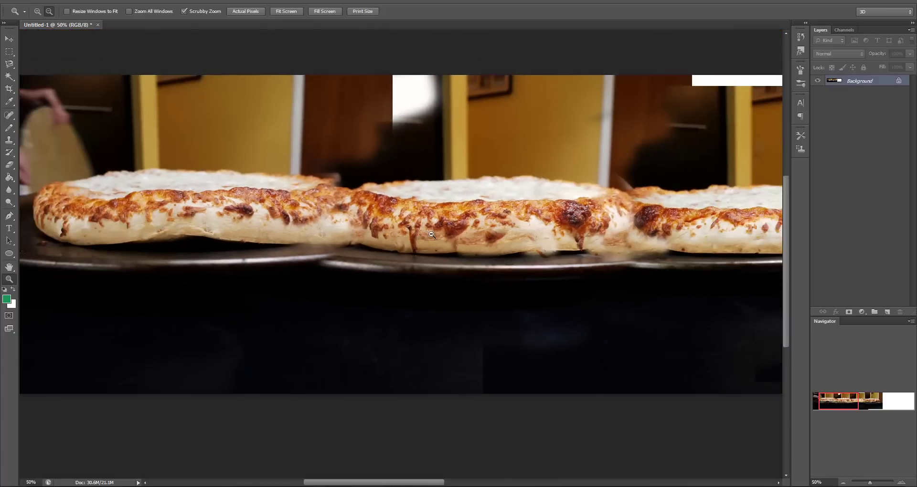
{"action": "left_click", "coordinate": [314, 205]}
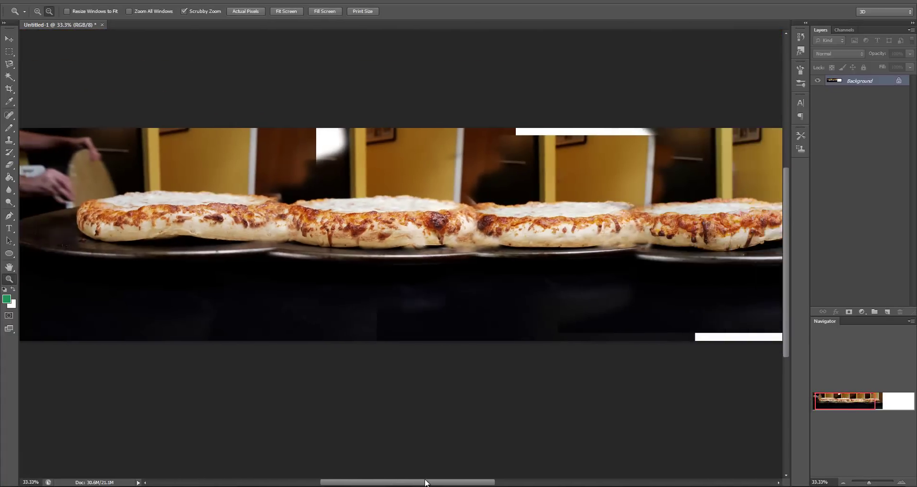
{"action": "left_click", "coordinate": [414, 235]}
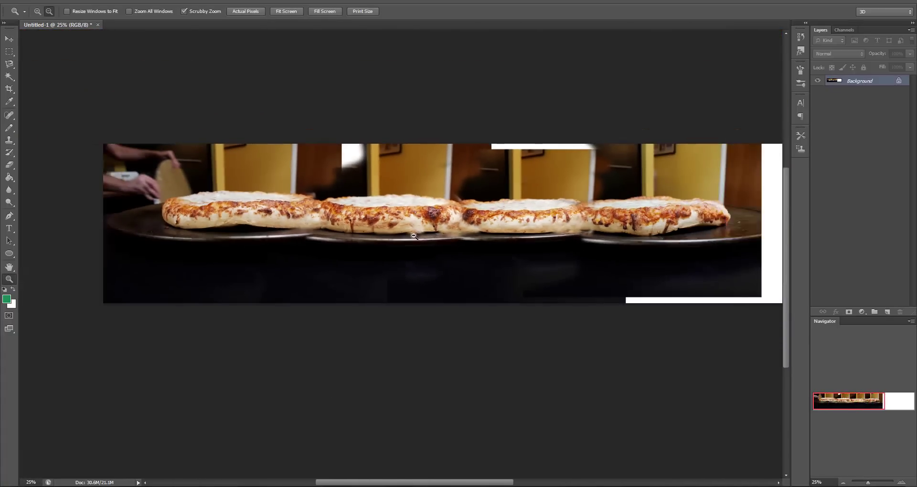
{"action": "double_click", "coordinate": [11, 268]}
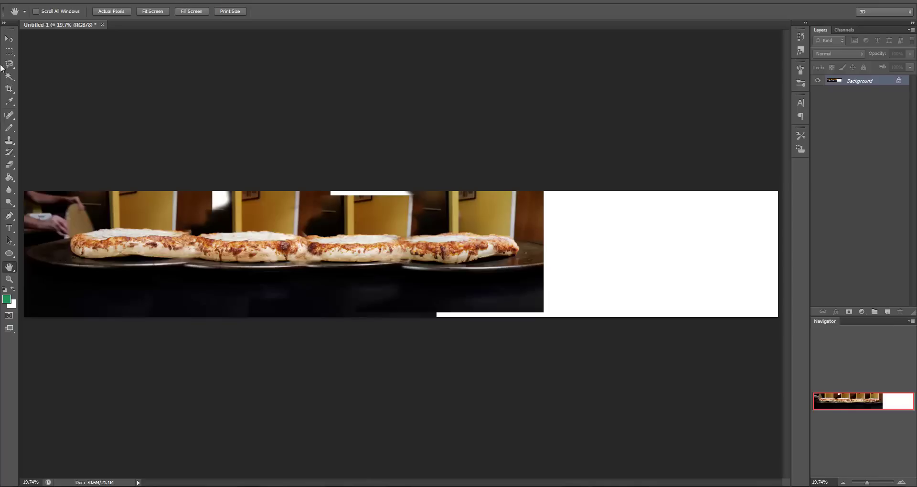
{"action": "left_click", "coordinate": [9, 89]}
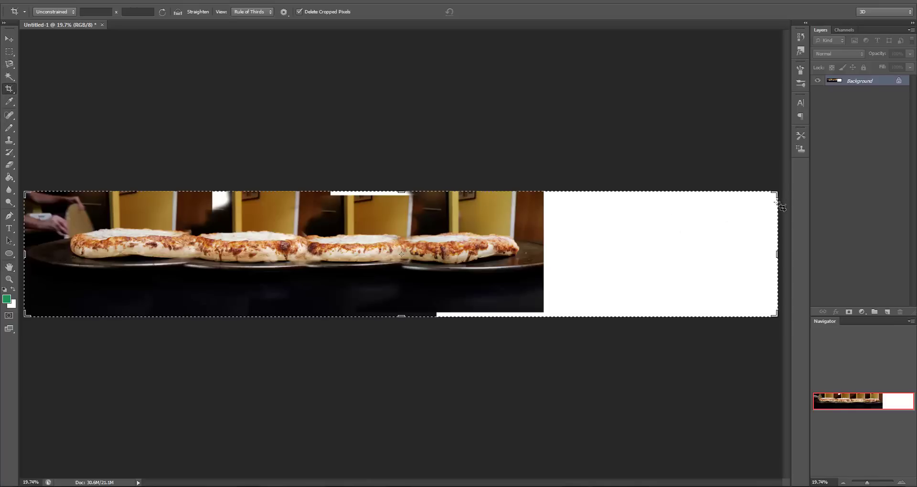
{"action": "left_click_drag", "start_coordinate": [776, 195], "coordinate": [652, 208]}
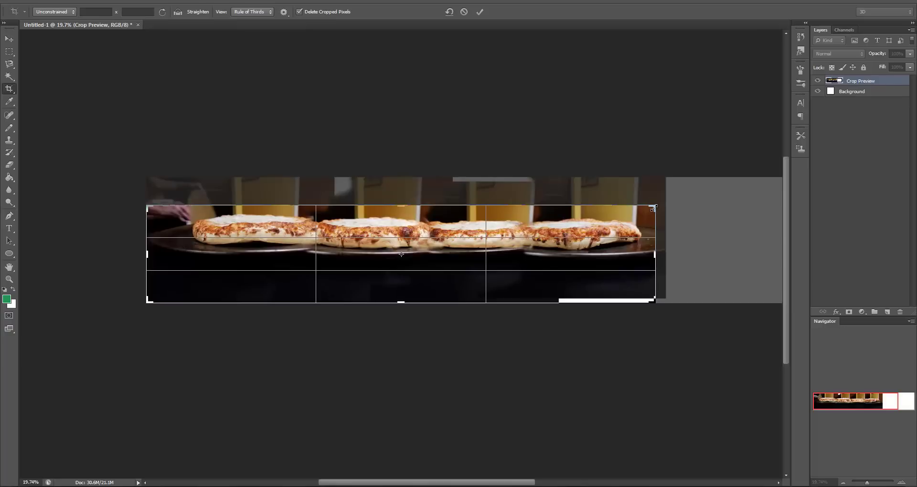
{"action": "key", "text": "Return"}
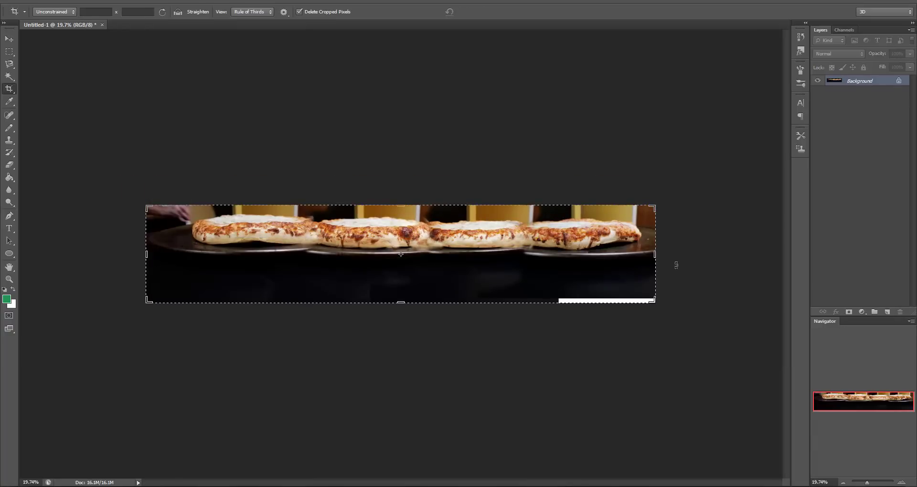
Step: Crop off the dark area below the pans with its white strip and a sliver beside the first pizza, leaving 5042 x 647 pixels
{"action": "left_click_drag", "start_coordinate": [652, 307], "coordinate": [653, 284]}
{"action": "key", "text": "ctrl+z"}
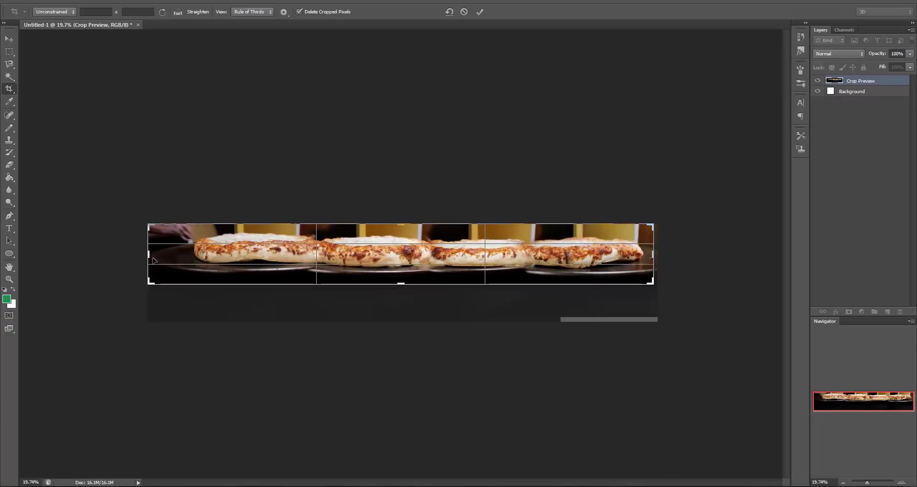
{"action": "left_click_drag", "start_coordinate": [151, 256], "coordinate": [164, 254]}
{"action": "key", "text": "Return"}
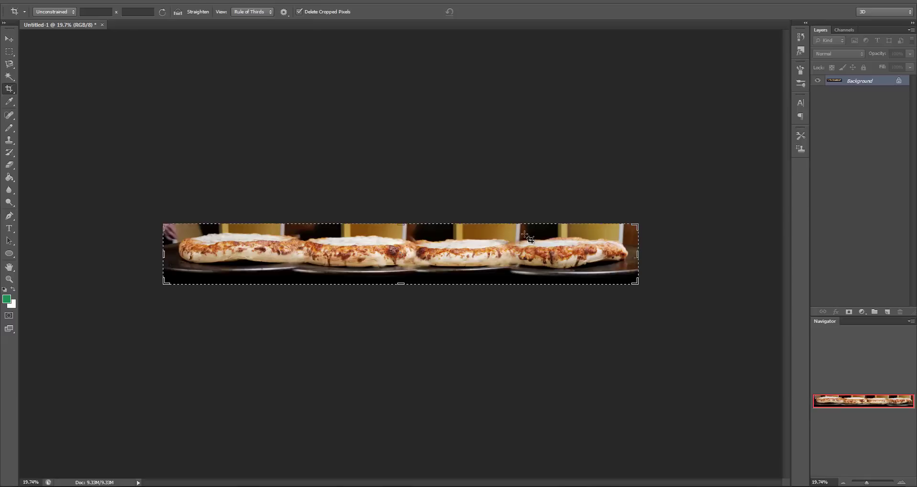
Step: Save the cropped image as CrustTexture.png in the Pizza Textures folder with smallest/slow compression and no interlacing
{"action": "left_click", "coordinate": [8, 41]}
{"action": "left_click", "coordinate": [26, 2]}
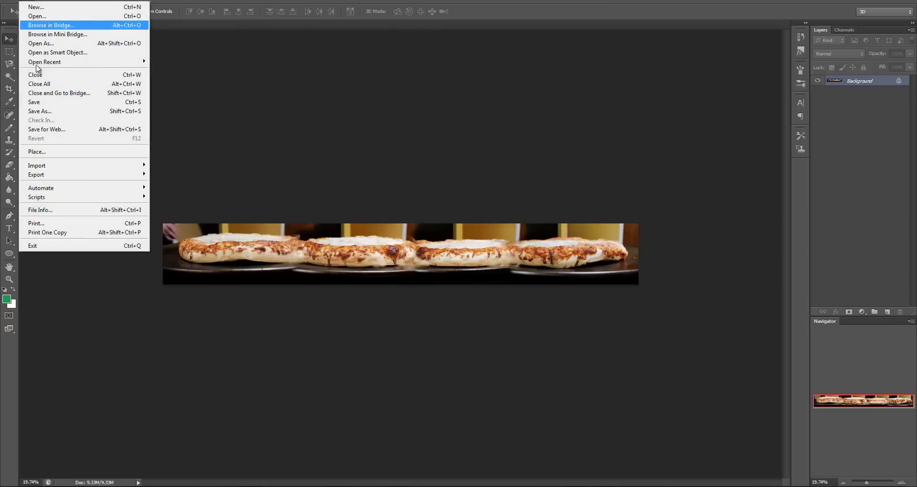
{"action": "left_click", "coordinate": [42, 104]}
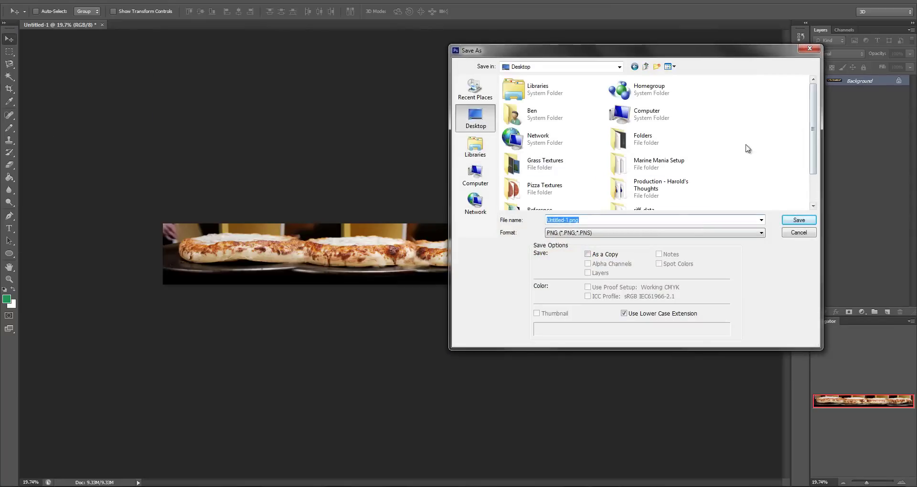
{"action": "double_click", "coordinate": [548, 192]}
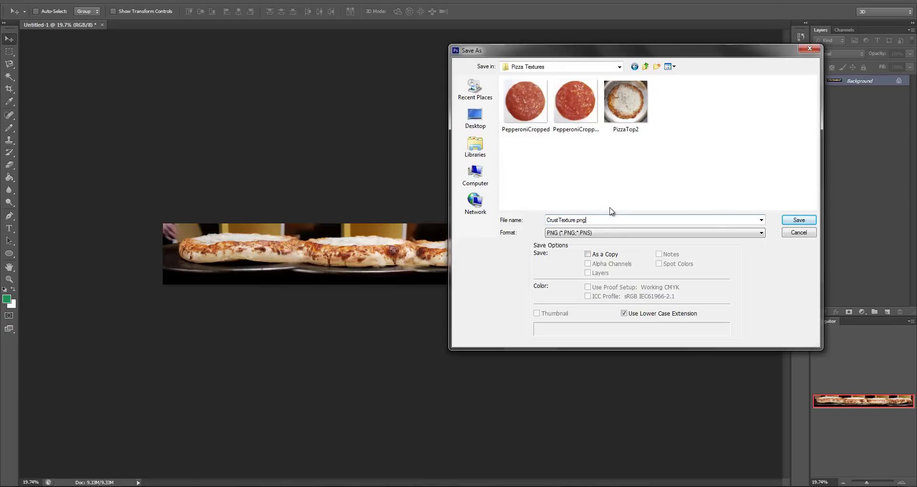
{"action": "left_click", "coordinate": [792, 222]}
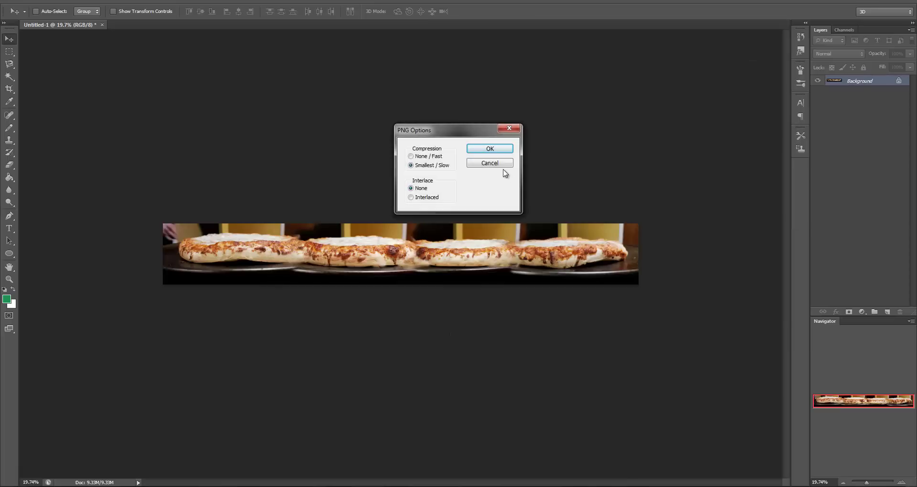
{"action": "left_click", "coordinate": [480, 152]}
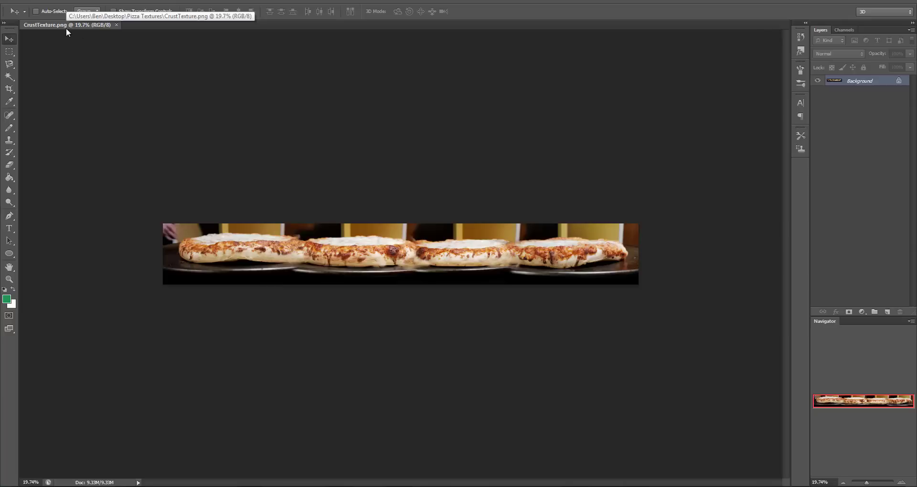
Step: Create a new white 7500 x 5000 pixel document at 72 pixels/inch in 8-bit RGB color
{"action": "left_click", "coordinate": [27, 1]}
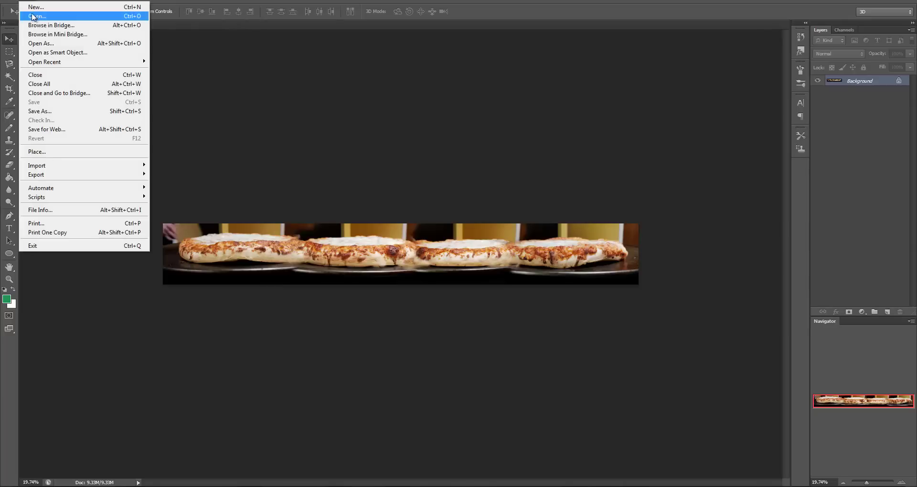
{"action": "left_click", "coordinate": [50, 7]}
{"action": "left_click_drag", "start_coordinate": [412, 164], "coordinate": [370, 165]}
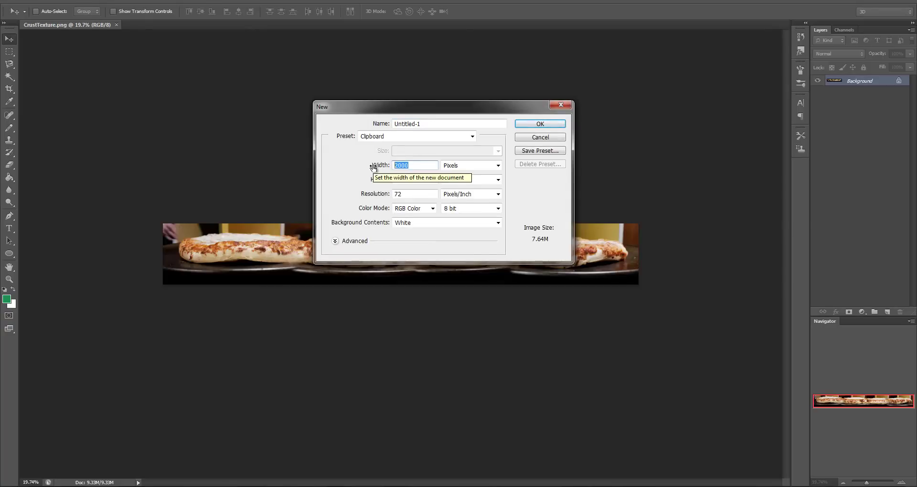
{"action": "type", "text": "50"}
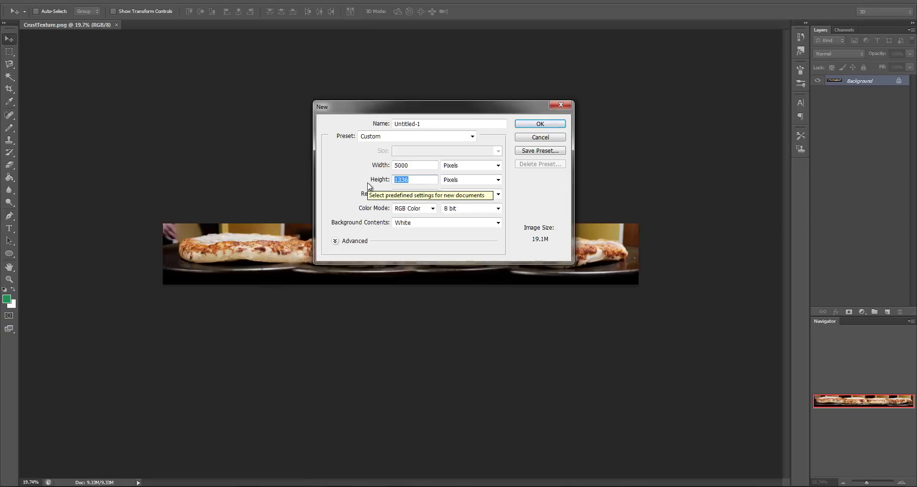
{"action": "left_click_drag", "start_coordinate": [411, 165], "coordinate": [366, 164]}
{"action": "type", "text": "750"}
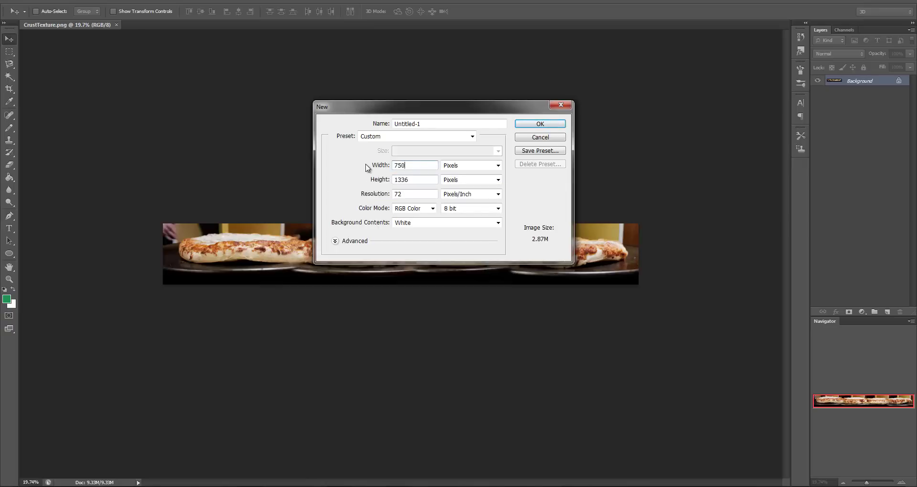
{"action": "type", "text": "0"}
{"action": "key", "text": "Tab"}
{"action": "type", "text": "5000"}
{"action": "left_click", "coordinate": [520, 124]}
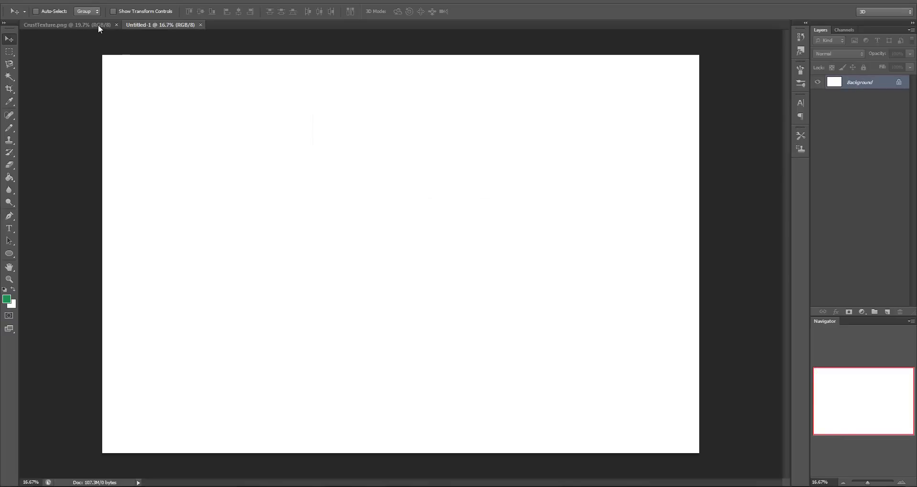
Step: Close the CrustTexture.png document and open the CrustTexture file from the Pizza Textures folder in the browser
{"action": "left_click", "coordinate": [98, 24]}
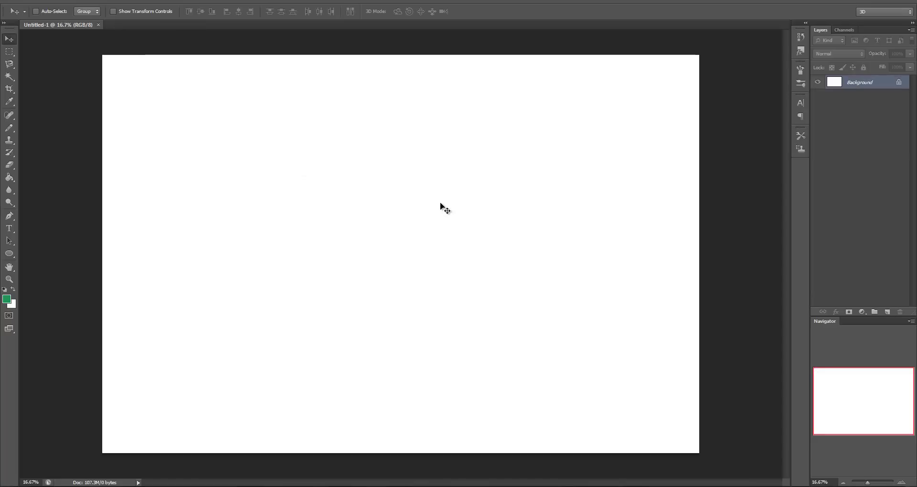
{"action": "key", "text": "alt+Tab"}
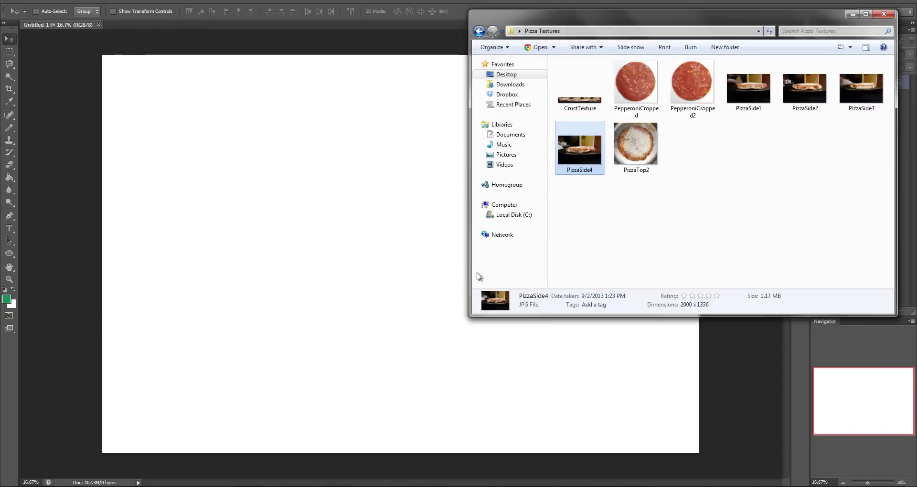
{"action": "double_click", "coordinate": [578, 100]}
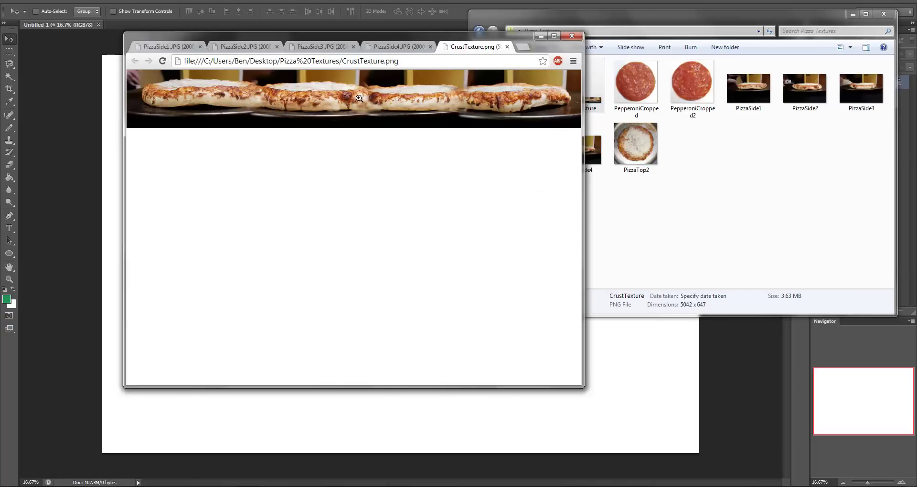
Step: Close the four old PizzaSide image pages in the browser and copy the CrustTexture image
{"action": "left_click", "coordinate": [200, 46]}
{"action": "left_click", "coordinate": [200, 46]}
{"action": "left_click", "coordinate": [200, 47]}
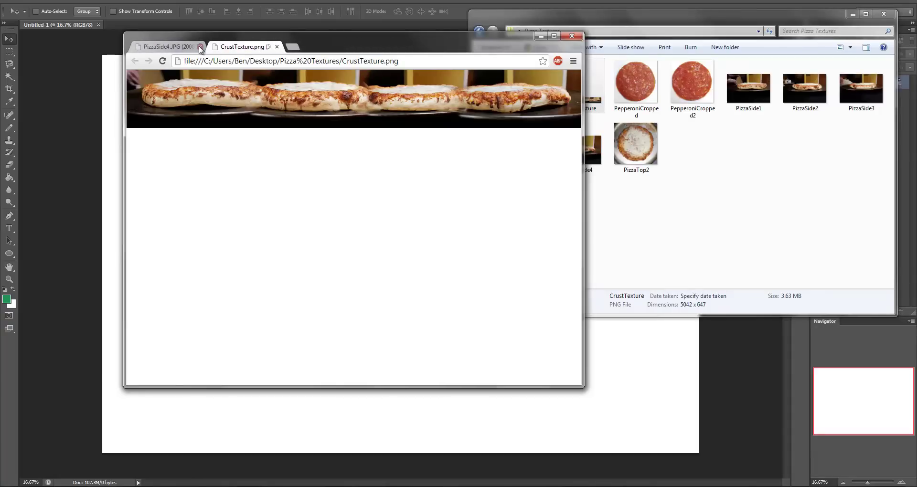
{"action": "left_click", "coordinate": [200, 46]}
{"action": "right_click", "coordinate": [248, 97]}
{"action": "left_click", "coordinate": [275, 126]}
Step: Switch back to Photoshop, paste the crust strip into the new document and move it into the lower half of the canvas
{"action": "key", "text": "alt+Tab"}
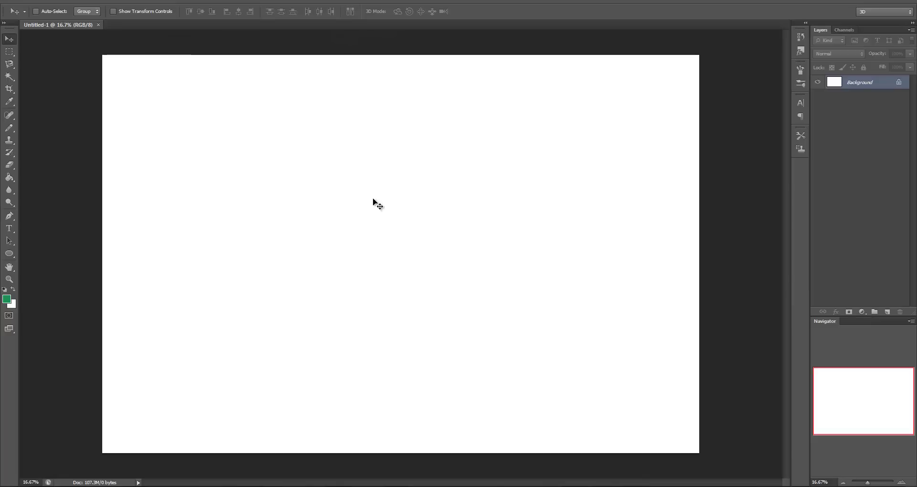
{"action": "key", "text": "ctrl+v"}
{"action": "left_click_drag", "start_coordinate": [369, 264], "coordinate": [371, 344]}
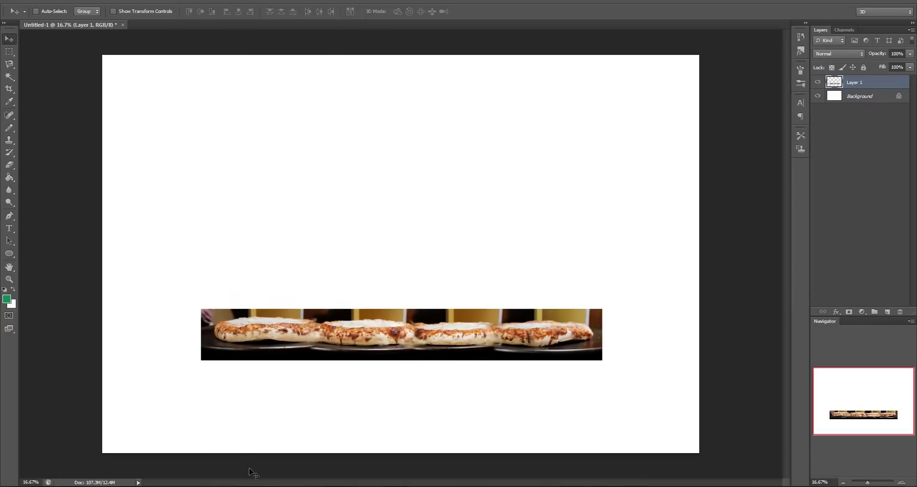
Step: Copy the PizzaTop2 image from the Pizza Textures folder and paste it into the Photoshop document directly above the crust strip
{"action": "key", "text": "alt+Tab"}
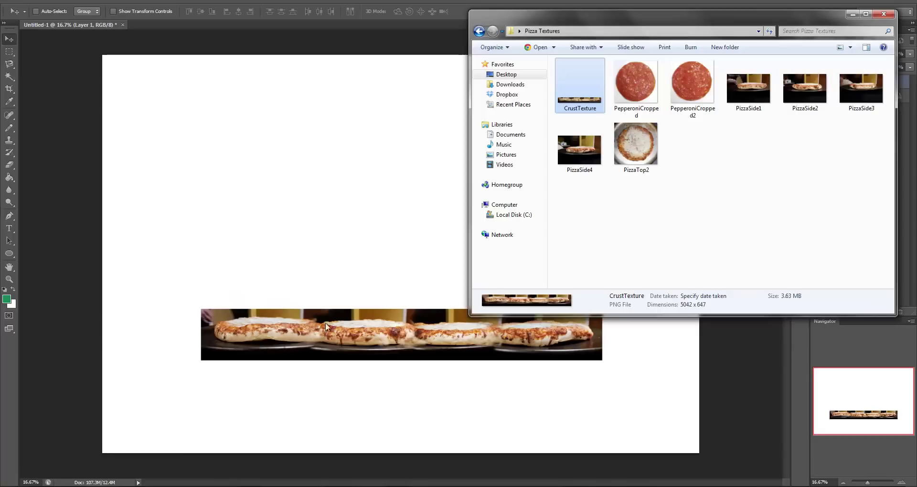
{"action": "double_click", "coordinate": [635, 143]}
{"action": "right_click", "coordinate": [279, 161]}
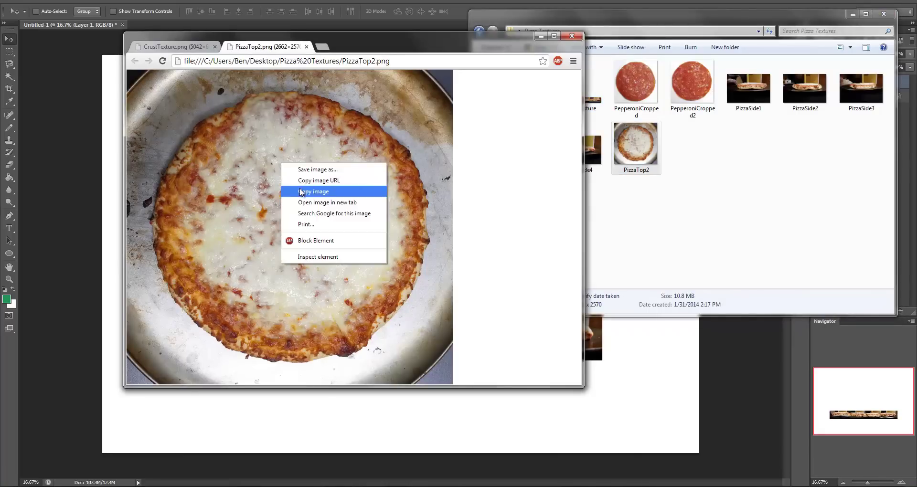
{"action": "left_click", "coordinate": [296, 191]}
{"action": "left_click", "coordinate": [214, 47]}
{"action": "key", "text": "alt+Tab"}
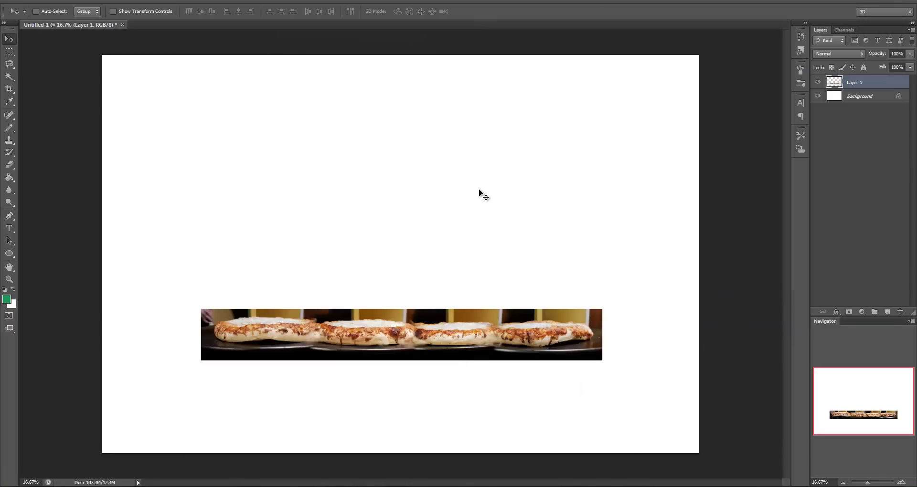
{"action": "key", "text": "ctrl+v"}
{"action": "left_click_drag", "start_coordinate": [417, 275], "coordinate": [417, 223]}
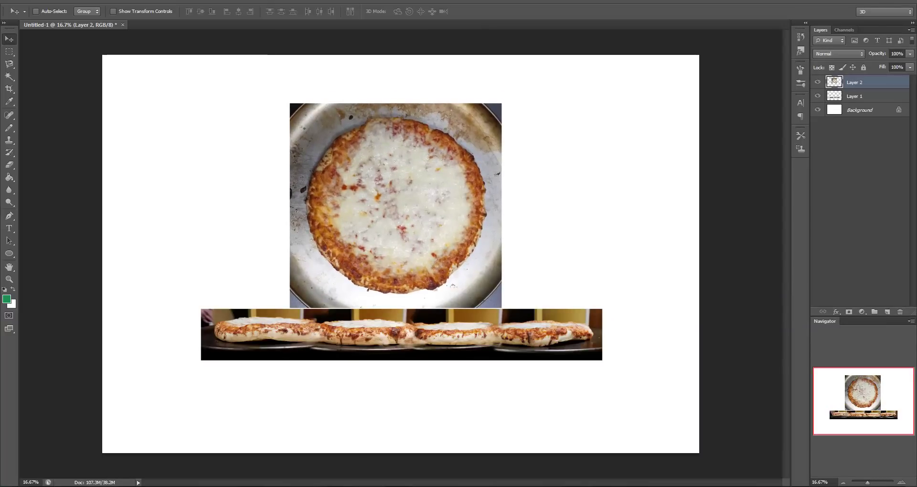
Step: Copy the PepperoniCropped image from the Pizza Textures folder and paste it into the Photoshop document as a new layer
{"action": "key", "text": "alt+Tab"}
{"action": "double_click", "coordinate": [629, 83]}
{"action": "right_click", "coordinate": [206, 176]}
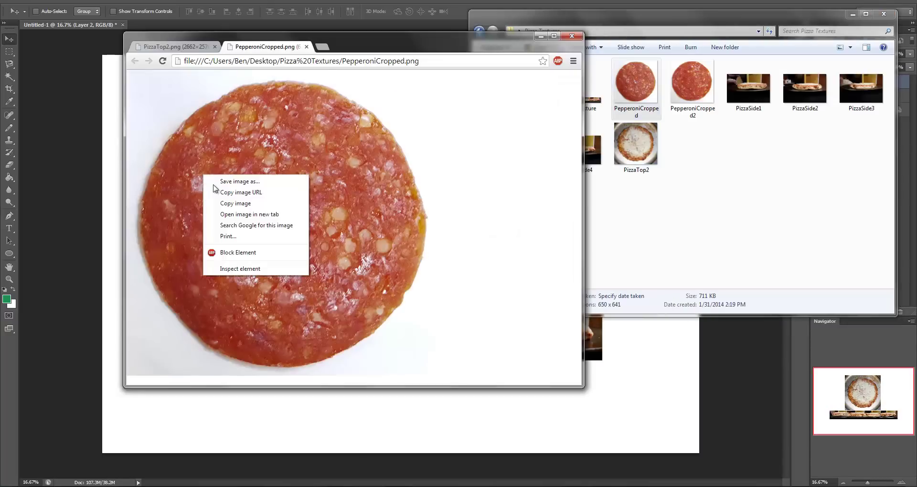
{"action": "left_click", "coordinate": [235, 203]}
{"action": "key", "text": "alt+Tab"}
{"action": "key", "text": "ctrl+v"}
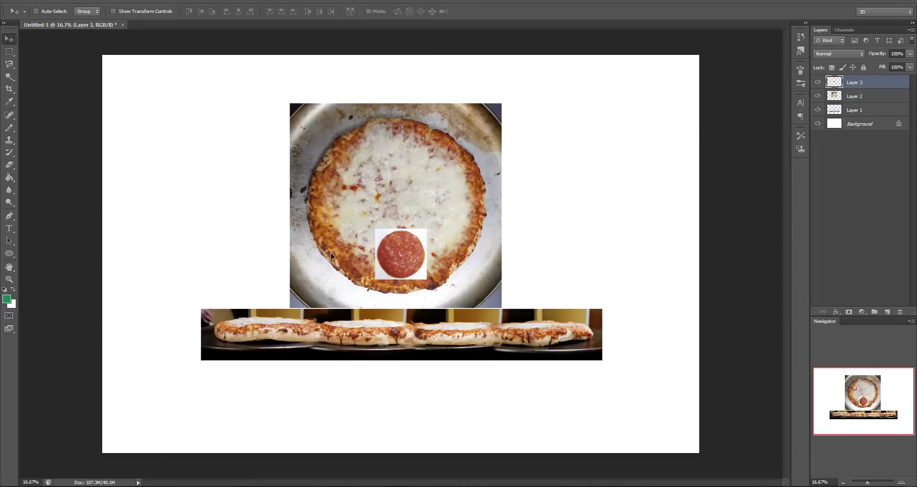
Step: Move the pepperoni to the left of the pizza top and paste the PepperoniCropped2 image from the Pizza Textures folder on its right
{"action": "left_click_drag", "start_coordinate": [409, 234], "coordinate": [260, 243]}
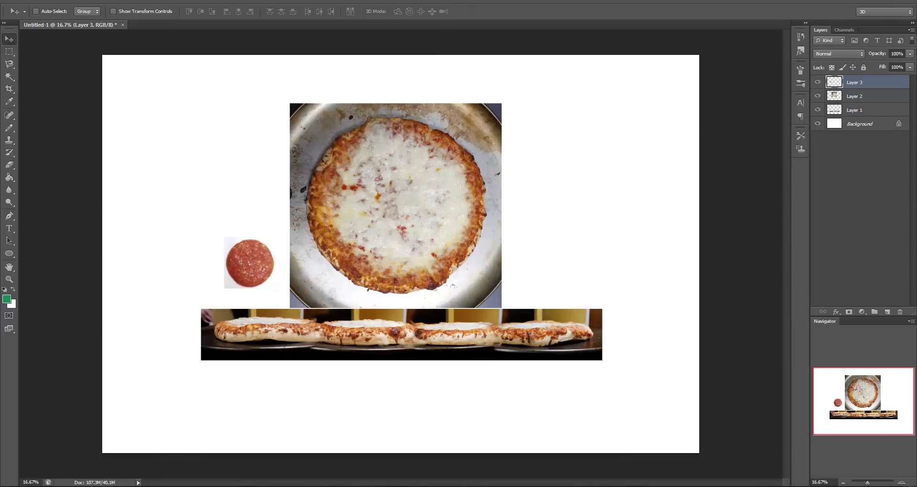
{"action": "key", "text": "alt+Tab"}
{"action": "double_click", "coordinate": [692, 88]}
{"action": "right_click", "coordinate": [279, 174]}
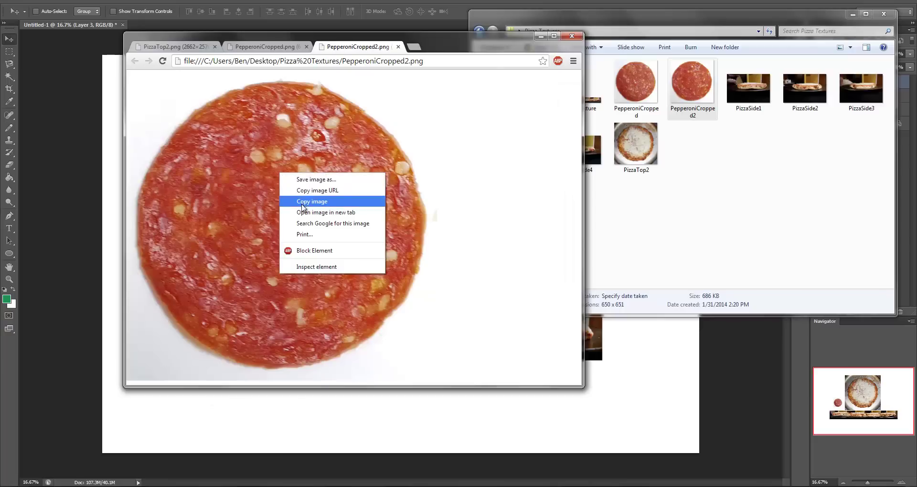
{"action": "left_click", "coordinate": [303, 202]}
{"action": "key", "text": "alt+Tab"}
{"action": "key", "text": "ctrl+v"}
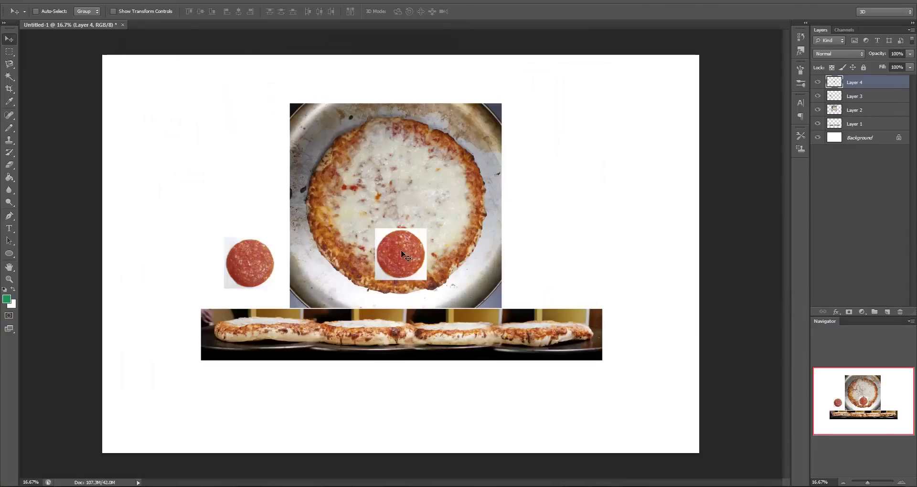
{"action": "left_click_drag", "start_coordinate": [401, 254], "coordinate": [532, 277]}
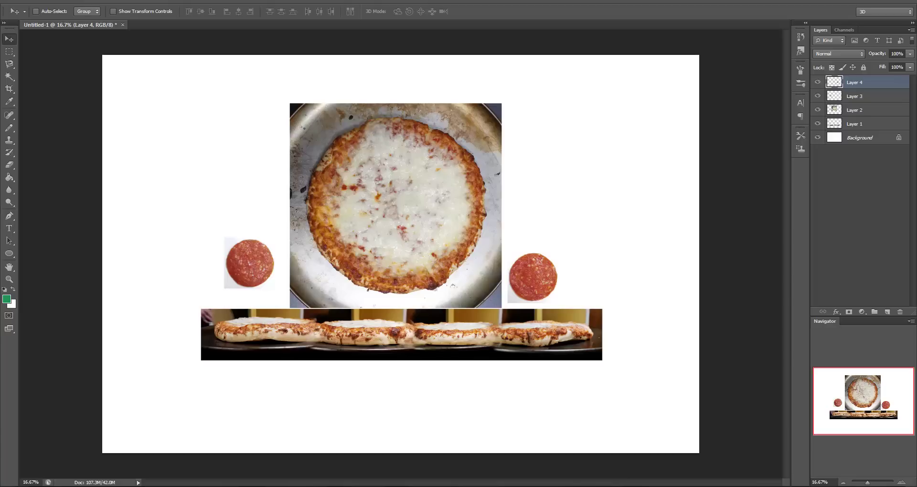
Step: Crop the canvas to the crust strip's width and lower edge and the upper edge of the pizza top image
{"action": "left_click", "coordinate": [9, 51]}
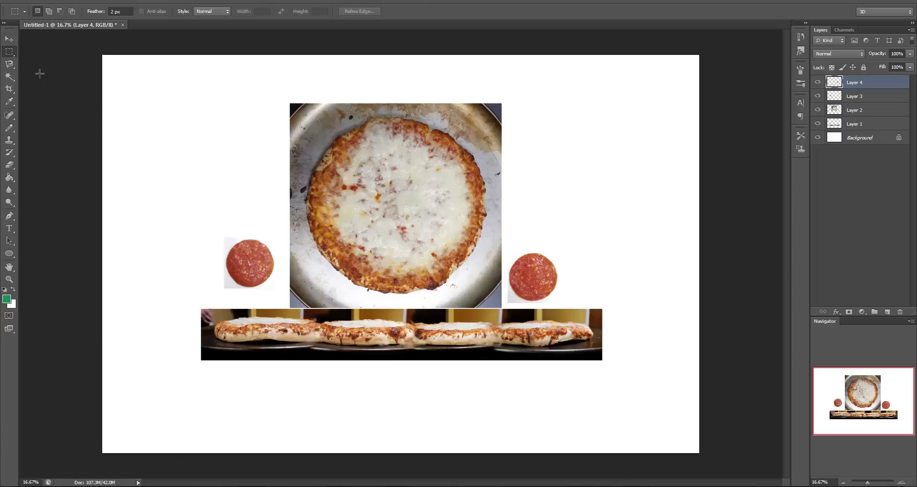
{"action": "left_click", "coordinate": [9, 89]}
{"action": "left_click_drag", "start_coordinate": [104, 57], "coordinate": [154, 81]}
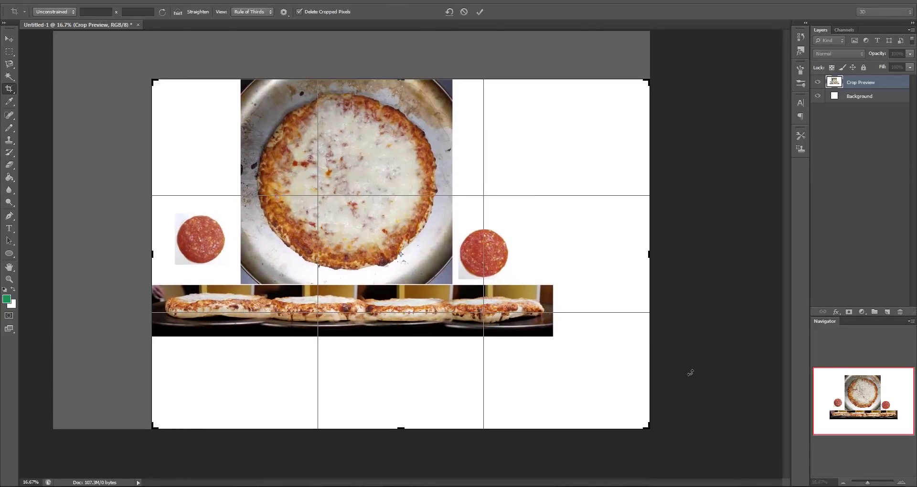
{"action": "left_click_drag", "start_coordinate": [648, 429], "coordinate": [600, 383]}
{"action": "key", "text": "Return"}
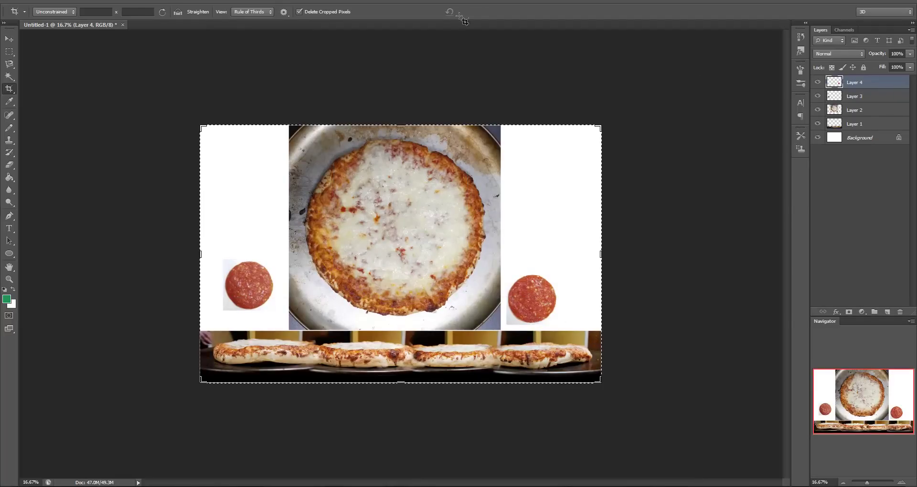
{"action": "left_click", "coordinate": [9, 39]}
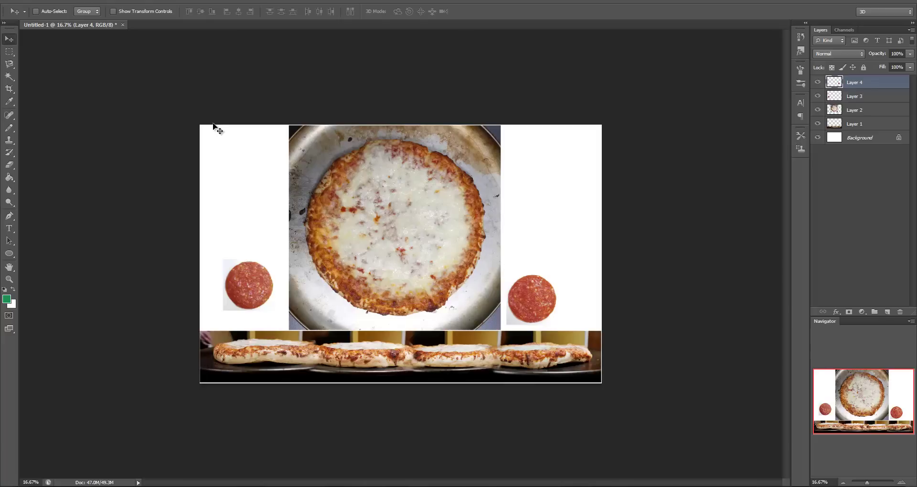
Step: Save the document as a PNG named Final Pizza Texture in the Pizza Textures folder, keeping the default PNG options
{"action": "key", "text": "ctrl+s"}
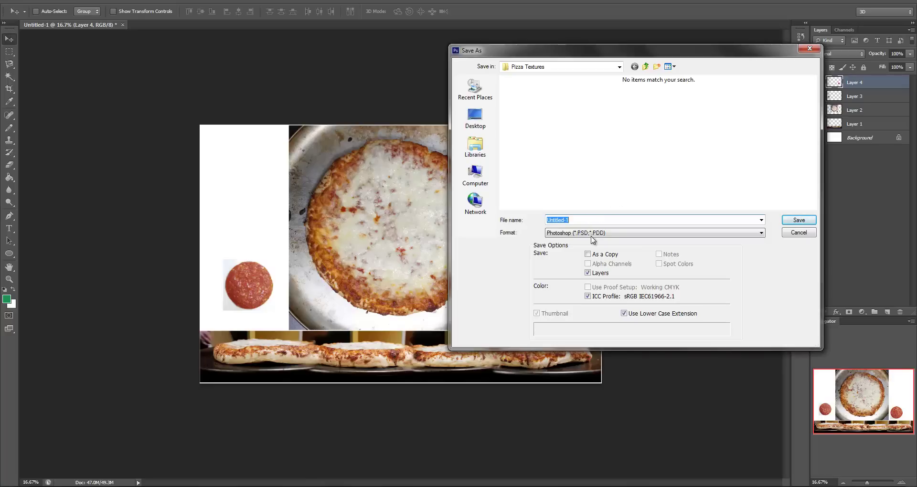
{"action": "left_click", "coordinate": [592, 238]}
{"action": "left_click", "coordinate": [592, 343]}
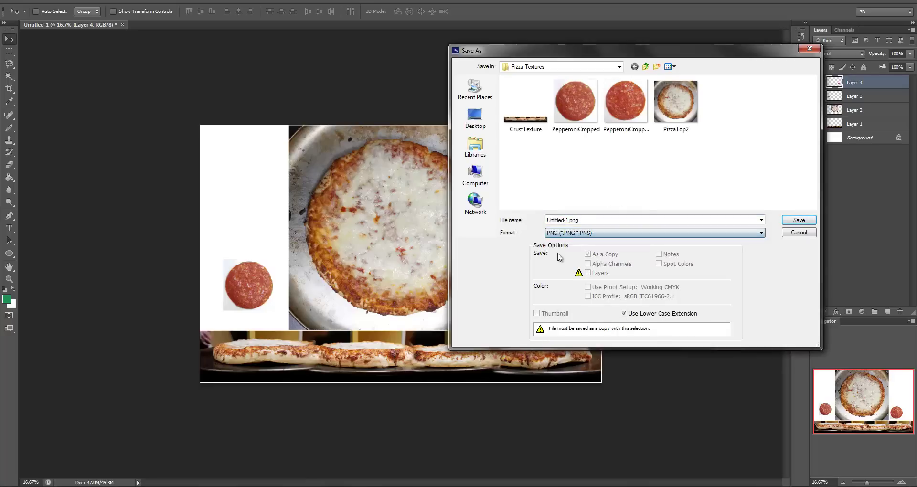
{"action": "left_click", "coordinate": [593, 220]}
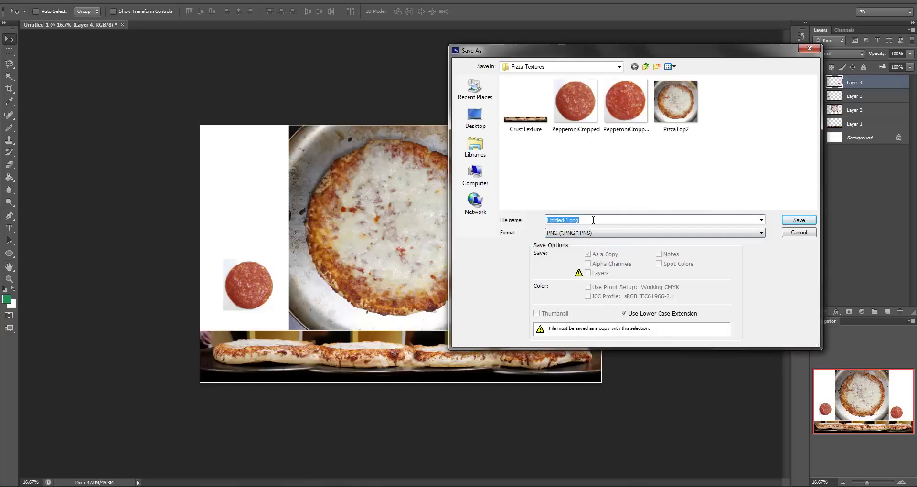
{"action": "type", "text": "Final Pizza Textur"}
{"action": "key", "text": "Return"}
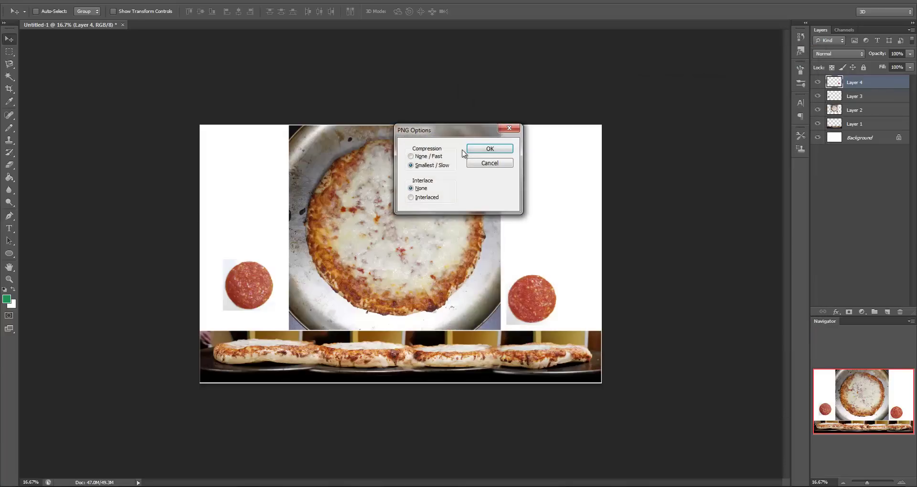
{"action": "left_click", "coordinate": [478, 151]}
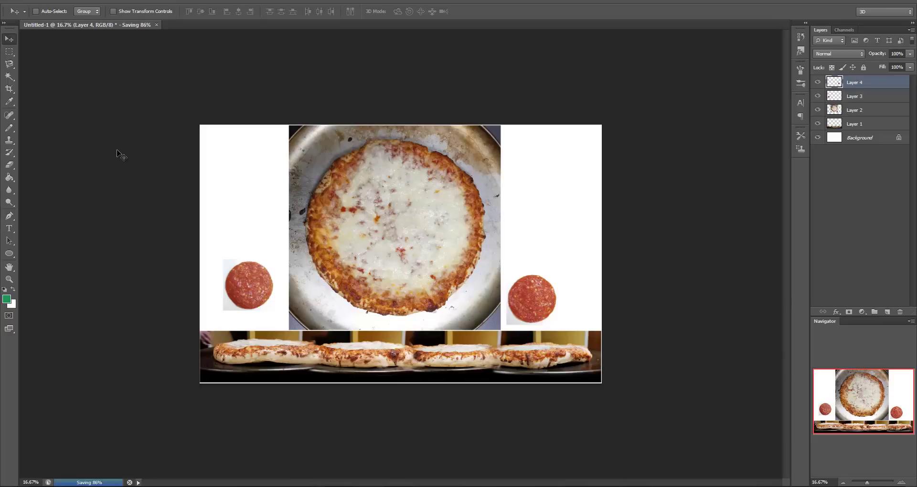
{"action": "left_click", "coordinate": [525, 486]}
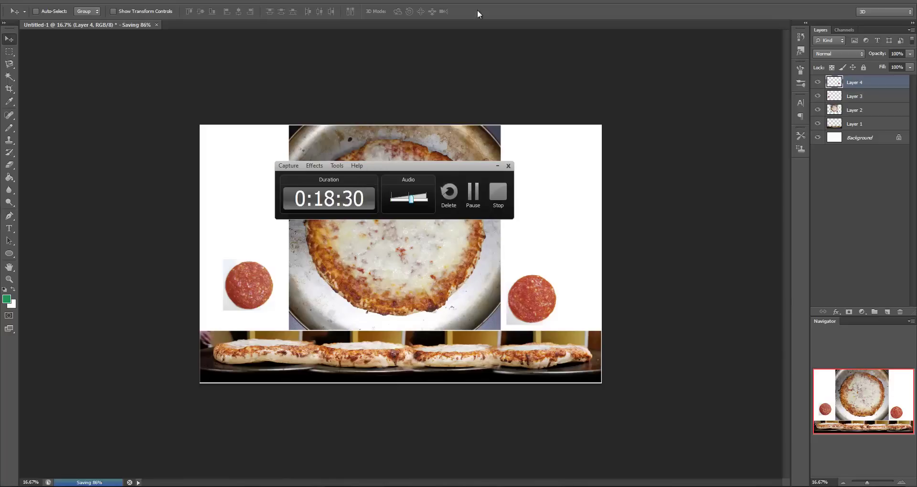
{"action": "left_click", "coordinate": [498, 166]}
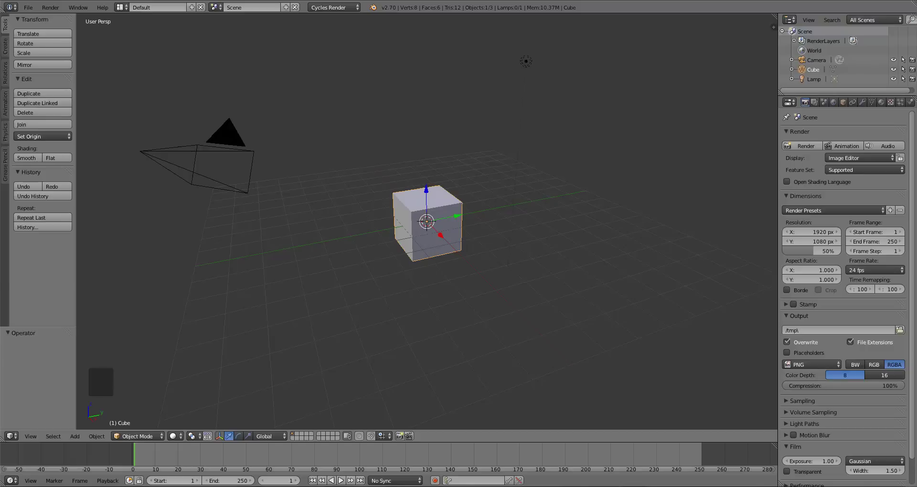
Step: Delete the default cube and the lamp from the Blender scene
{"action": "key", "text": "x"}
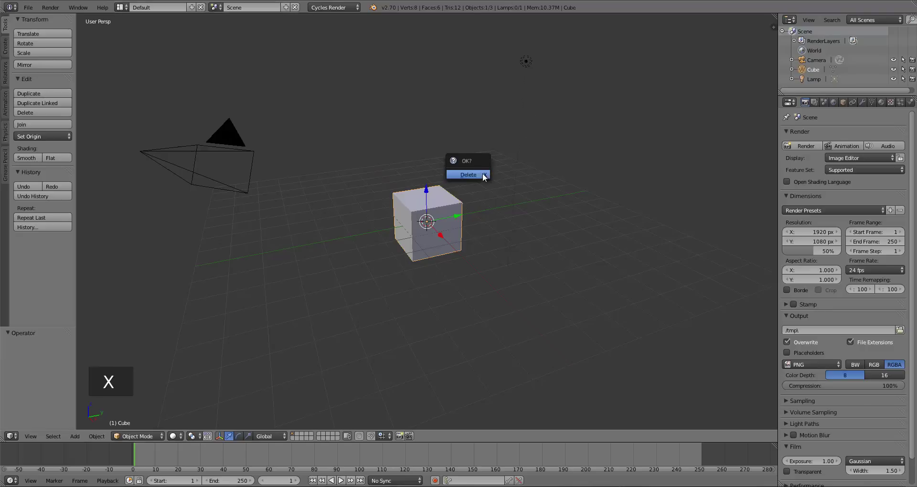
{"action": "left_click", "coordinate": [483, 174]}
{"action": "right_click", "coordinate": [524, 65]}
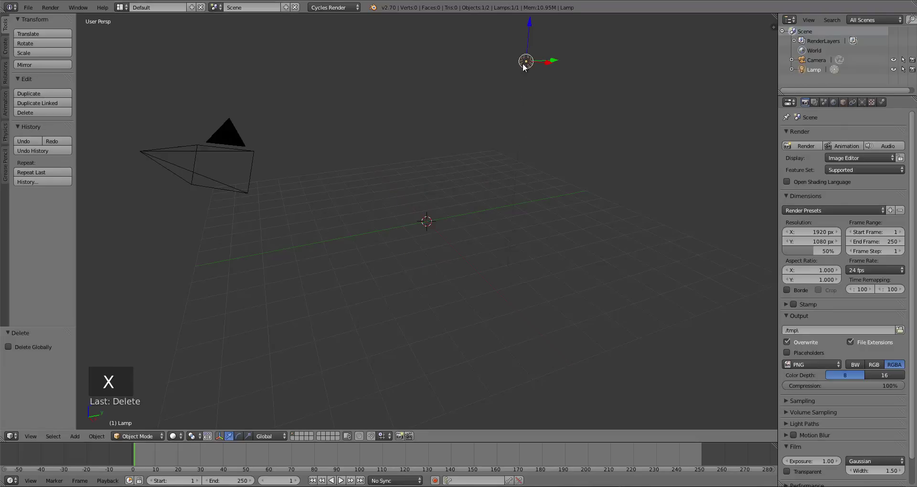
{"action": "key", "text": "x"}
{"action": "left_click", "coordinate": [522, 71]}
Step: Add a mesh circle at the scene origin in top orthographic view
{"action": "key", "text": "KP_7"}
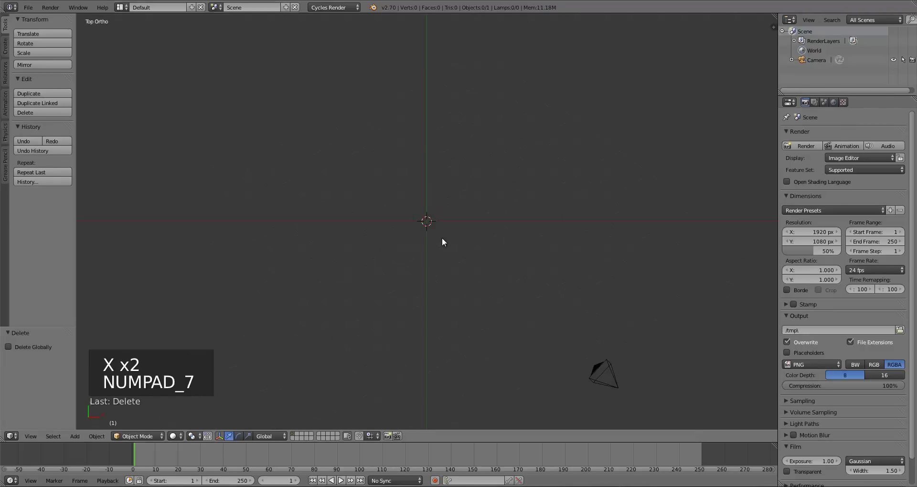
{"action": "key", "text": "KP_5"}
{"action": "key", "text": "KP_5"}
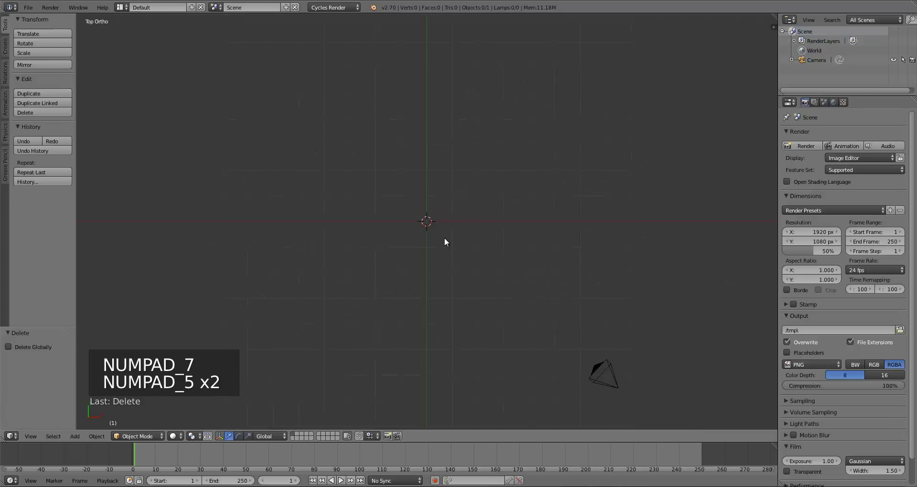
{"action": "key", "text": "shift+a"}
{"action": "mouse_move", "coordinate": [434, 229]}
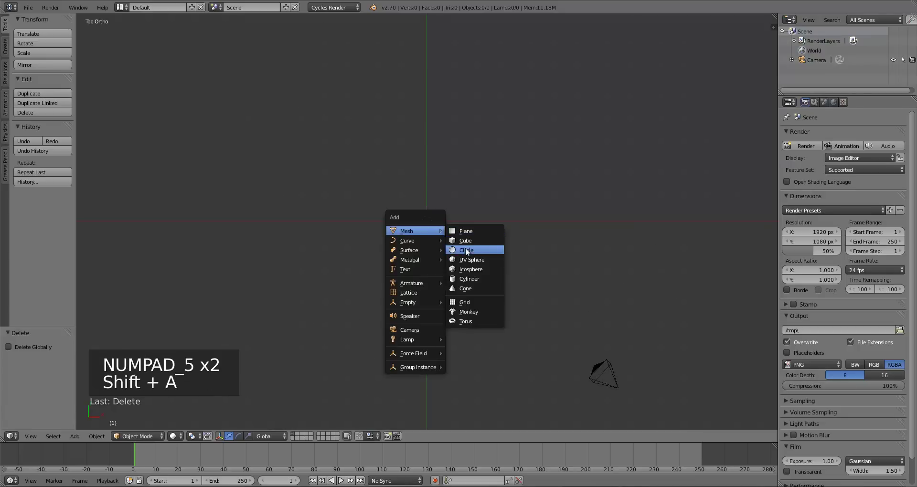
{"action": "left_click", "coordinate": [466, 251]}
{"action": "scroll", "coordinate": [458, 267], "scroll_direction": "up", "scroll_amount": 8}
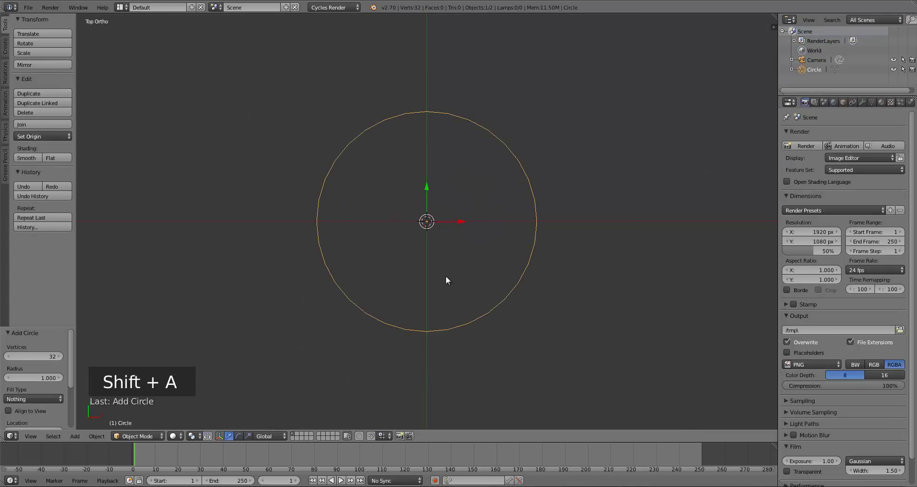
Step: Extrude the circle's edge in Edit Mode and scale it inward to about 0.536 to form a flat ring
{"action": "key", "text": "Tab"}
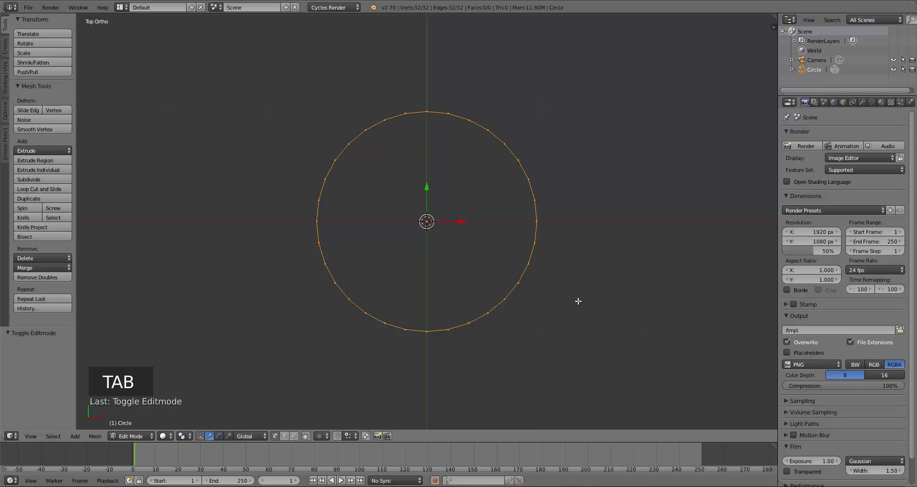
{"action": "key", "text": "e"}
{"action": "right_click", "coordinate": [582, 315]}
{"action": "key", "text": "s"}
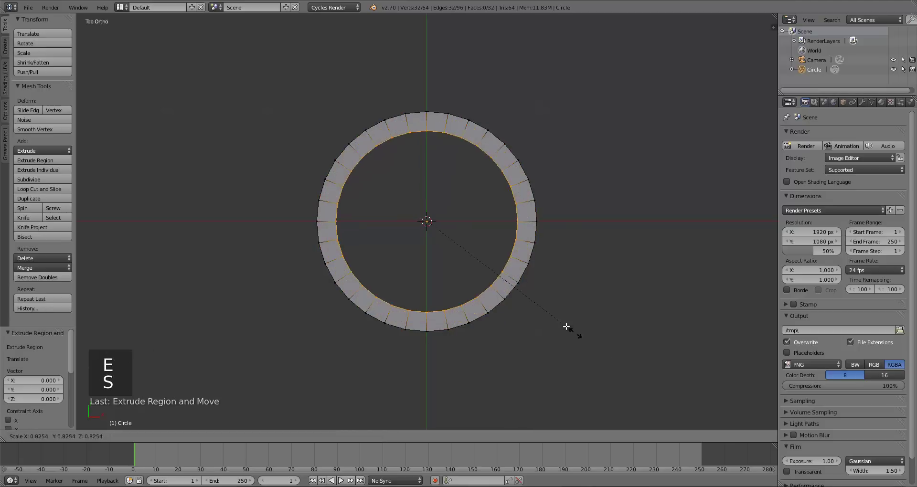
{"action": "left_click", "coordinate": [528, 299]}
Step: Extrude the inner edge again, scale it to about 0.297 and merge its vertices at the center to close the disc
{"action": "key", "text": "e"}
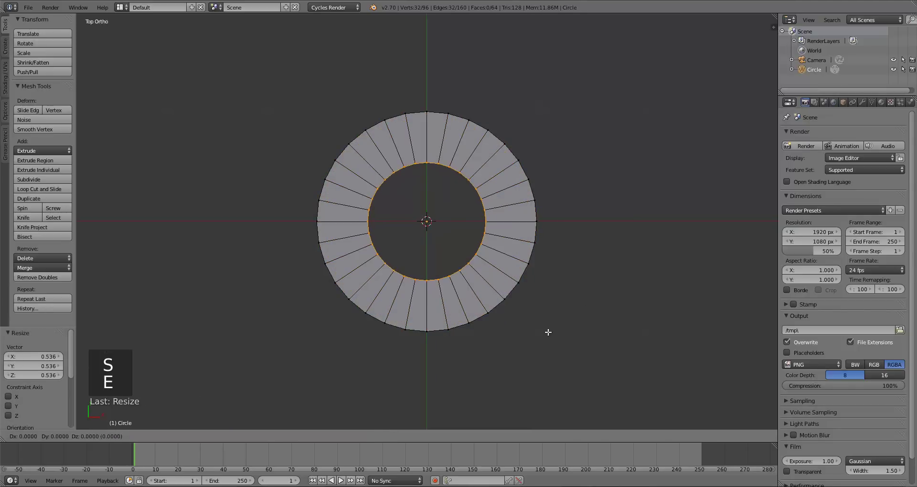
{"action": "right_click", "coordinate": [547, 332]}
{"action": "key", "text": "s"}
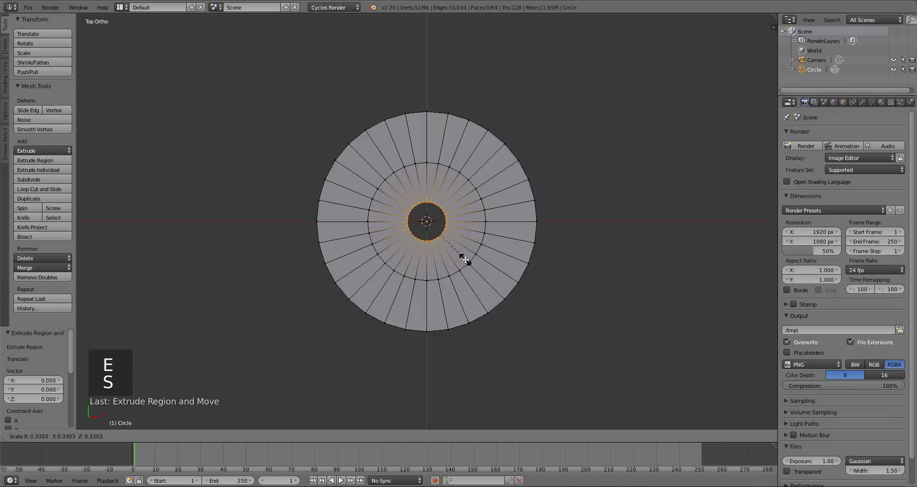
{"action": "left_click", "coordinate": [462, 256]}
{"action": "key", "text": "alt+m"}
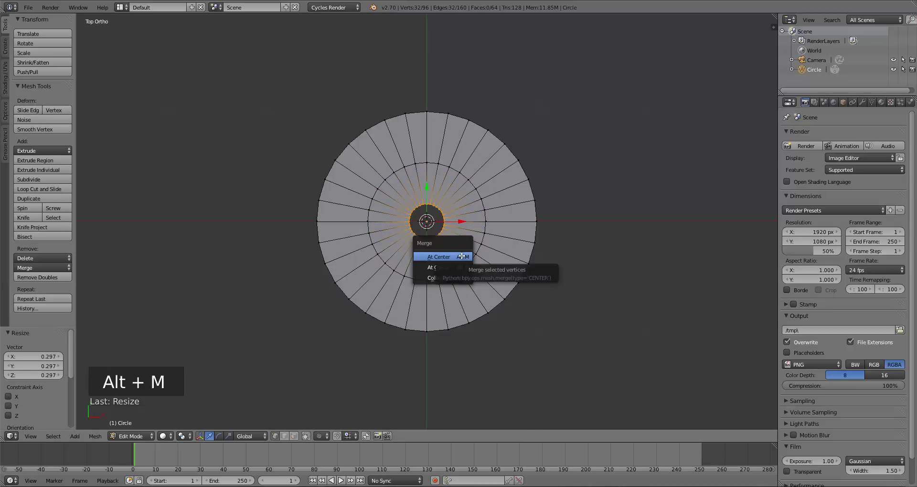
{"action": "left_click", "coordinate": [462, 256]}
Step: Scale the disc's middle edge loop inward and add a centred loop cut between it and the outer edge
{"action": "key", "text": "a"}
{"action": "right_click", "coordinate": [484, 230], "text": "alt"}
{"action": "key", "text": "s"}
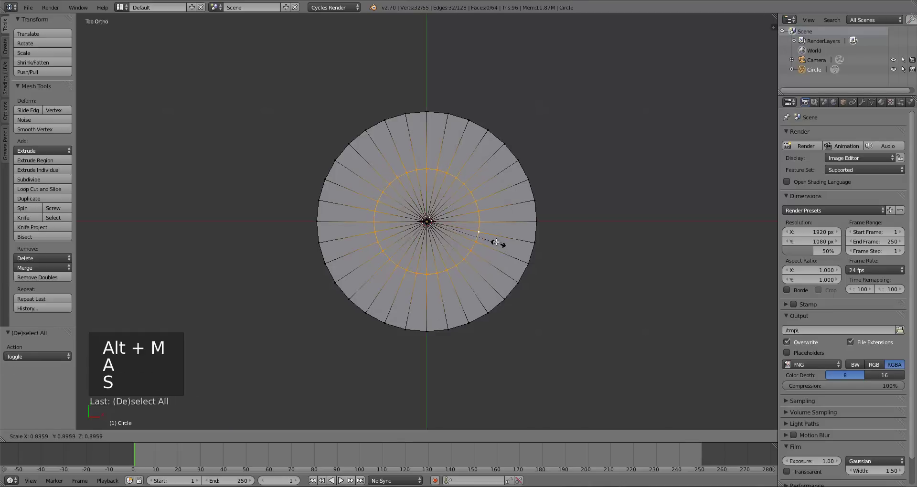
{"action": "left_click", "coordinate": [484, 233]}
{"action": "key", "text": "a"}
{"action": "key", "text": "ctrl+r"}
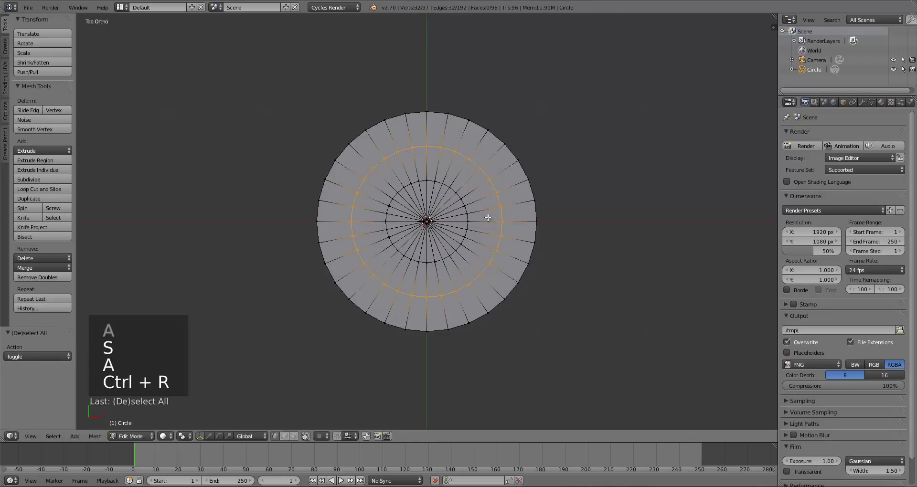
{"action": "left_click", "coordinate": [485, 234]}
{"action": "right_click", "coordinate": [485, 234]}
{"action": "key", "text": "a"}
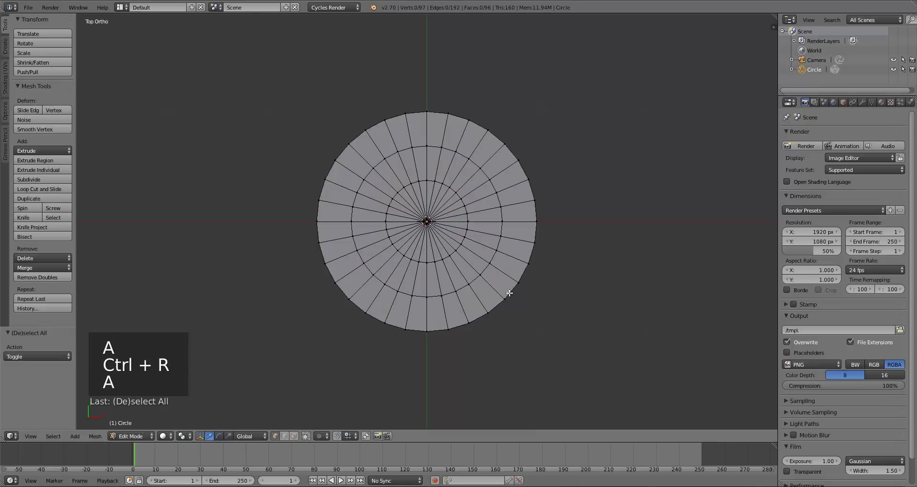
Step: Extrude the disc's outer edge straight down twice in front view, the first time by about 0.09, to form the crust side
{"action": "key", "text": "a"}
{"action": "key", "text": "KP_1"}
{"action": "key", "text": "e"}
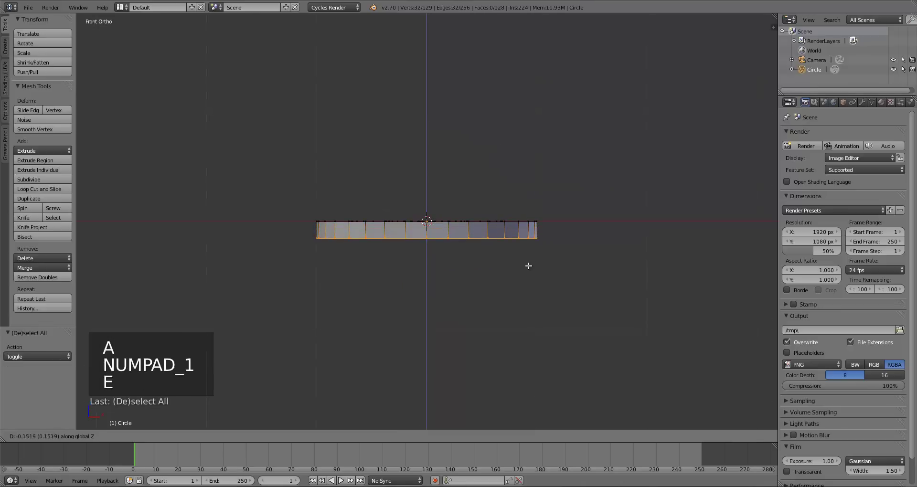
{"action": "left_click", "coordinate": [530, 259]}
{"action": "key", "text": "e"}
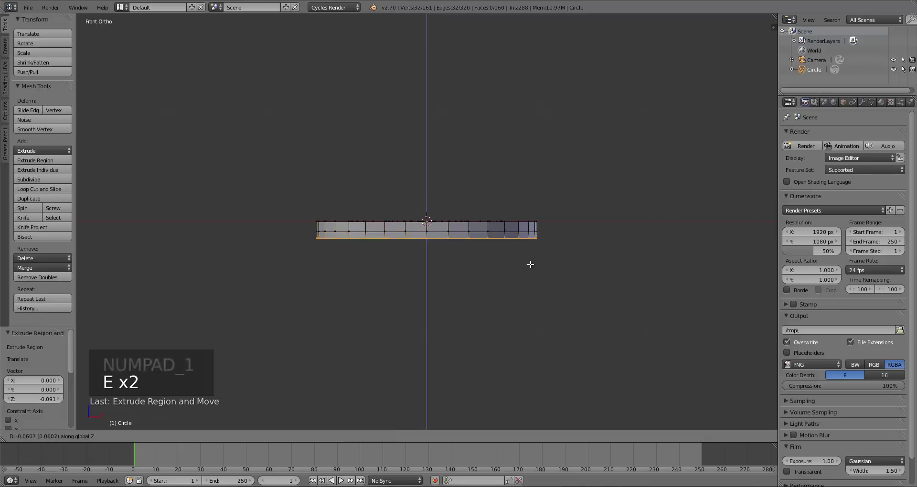
{"action": "left_click", "coordinate": [531, 267]}
Step: Extrude the lower rim in place and scale it inward in two passes, the second to about 0.763, to start the underside
{"action": "key", "text": "e"}
{"action": "key", "text": "s"}
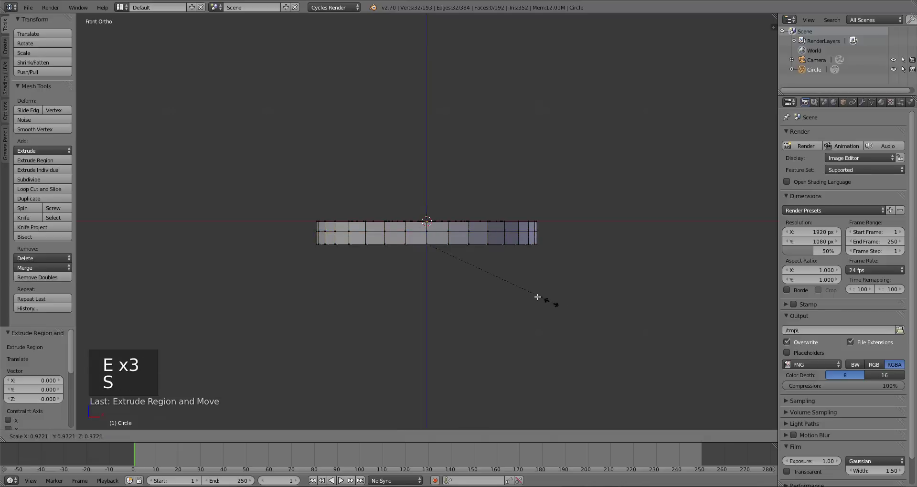
{"action": "left_click", "coordinate": [537, 297]}
{"action": "left_click_drag", "start_coordinate": [532, 307], "coordinate": [537, 266]}
{"action": "key", "text": "s"}
{"action": "left_click", "coordinate": [516, 276]}
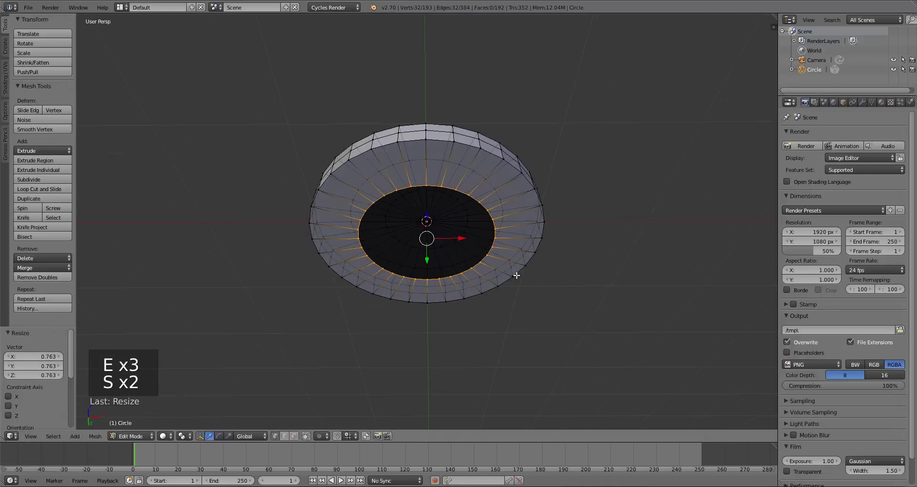
Step: Extrude the underside's inner edge, merge it at the center to close the bottom, and deselect everything
{"action": "key", "text": "e"}
{"action": "left_click", "coordinate": [516, 275]}
{"action": "key", "text": "alt+m"}
{"action": "left_click", "coordinate": [516, 275]}
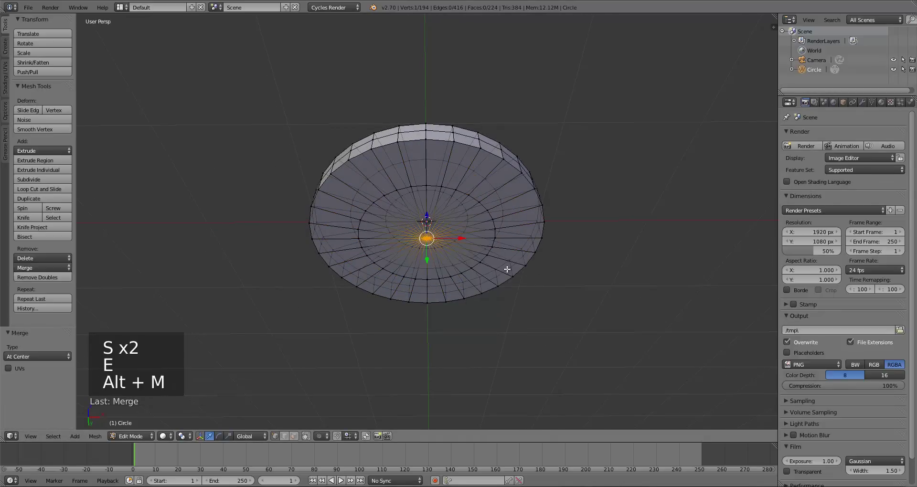
{"action": "key", "text": "a"}
{"action": "left_click_drag", "start_coordinate": [507, 269], "coordinate": [504, 308]}
{"action": "key", "text": "KP_5"}
{"action": "key", "text": "KP_1"}
{"action": "scroll", "coordinate": [451, 298], "scroll_direction": "down", "scroll_amount": 3}
{"action": "left_click_drag", "start_coordinate": [453, 274], "coordinate": [397, 261]}
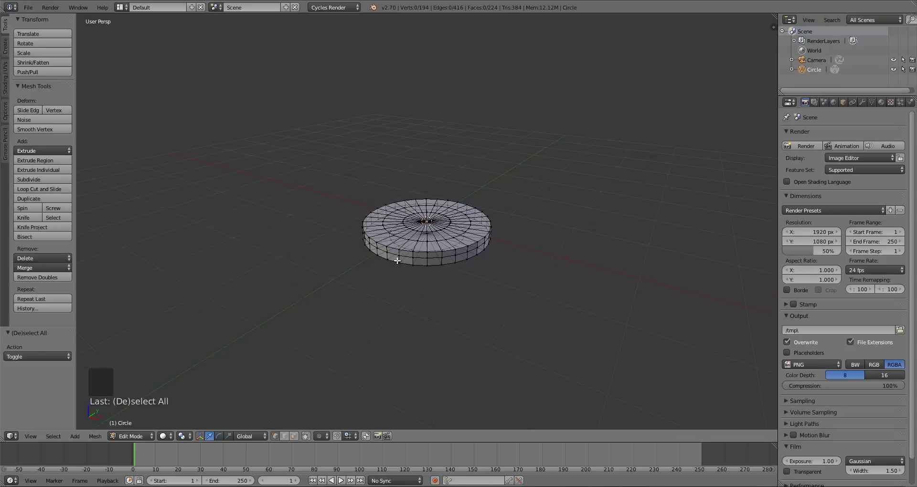
Step: Scale the middle edge loop of the crust side outward to about 1.02
{"action": "left_click_drag", "start_coordinate": [437, 227], "coordinate": [444, 259]}
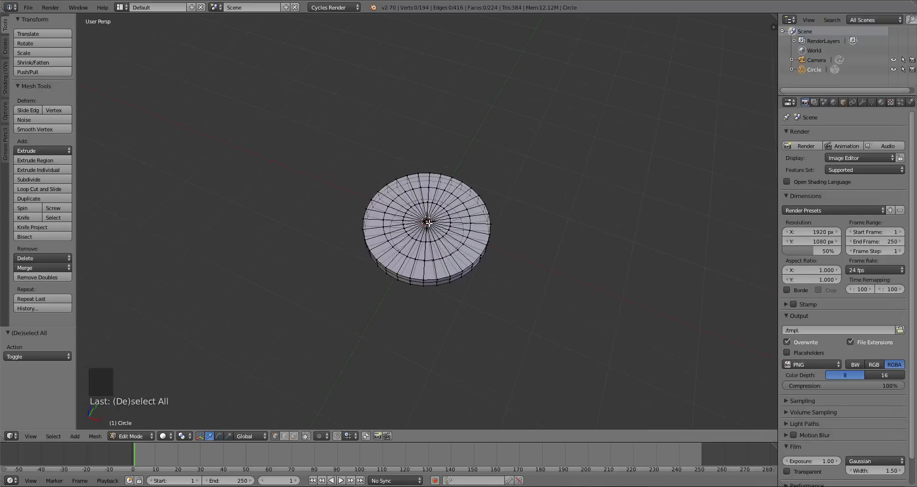
{"action": "right_click", "coordinate": [430, 224]}
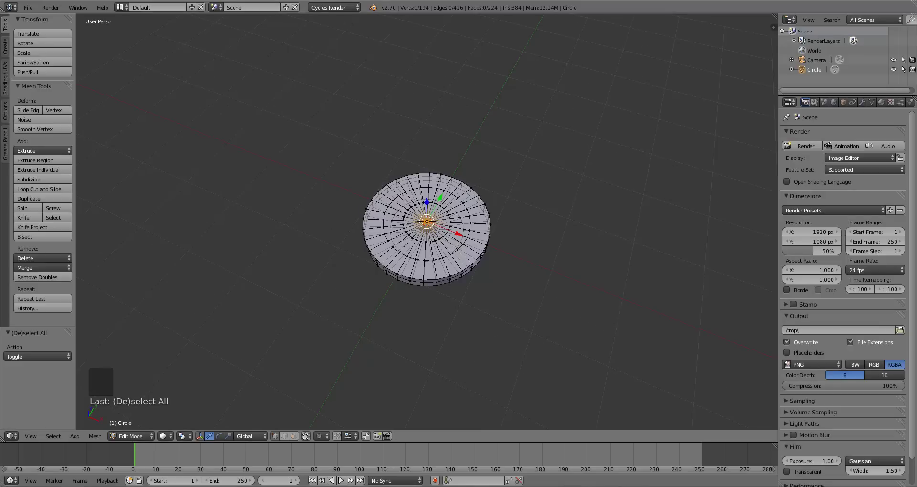
{"action": "key", "text": "KP_1"}
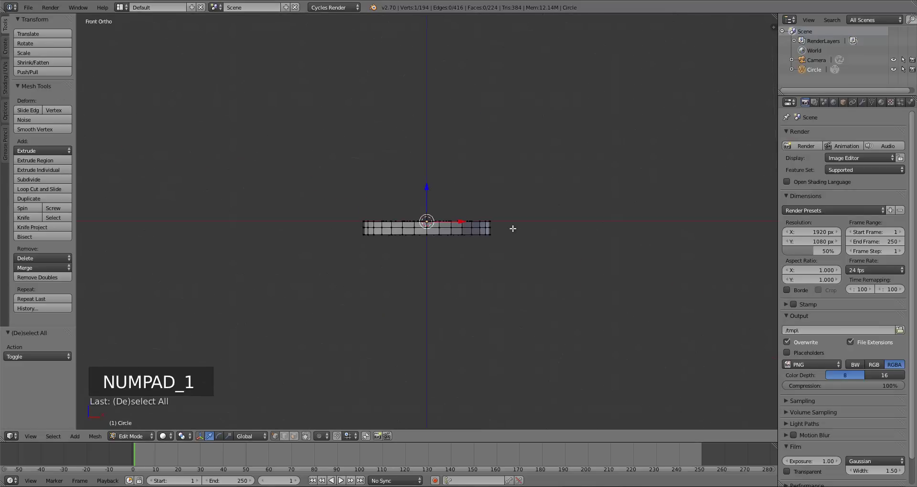
{"action": "left_click_drag", "start_coordinate": [490, 219], "coordinate": [484, 254]}
{"action": "scroll", "coordinate": [484, 253], "scroll_direction": "up", "scroll_amount": 5}
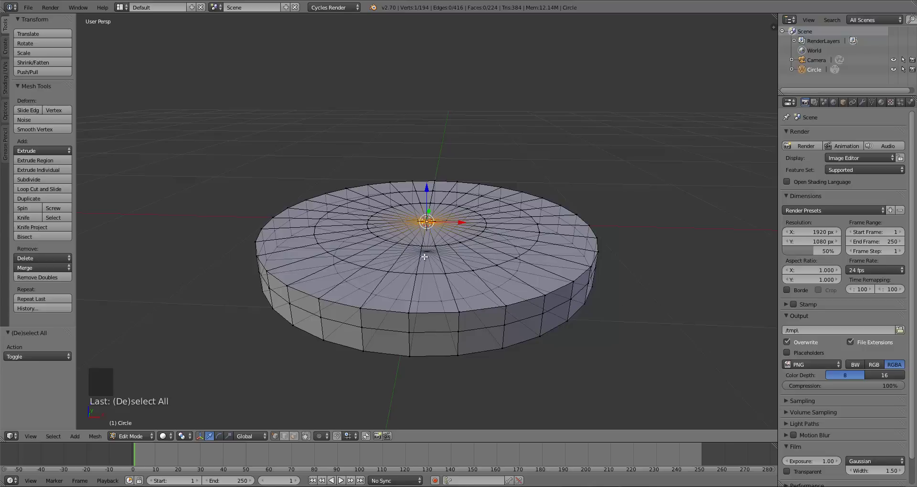
{"action": "right_click", "coordinate": [442, 310]}
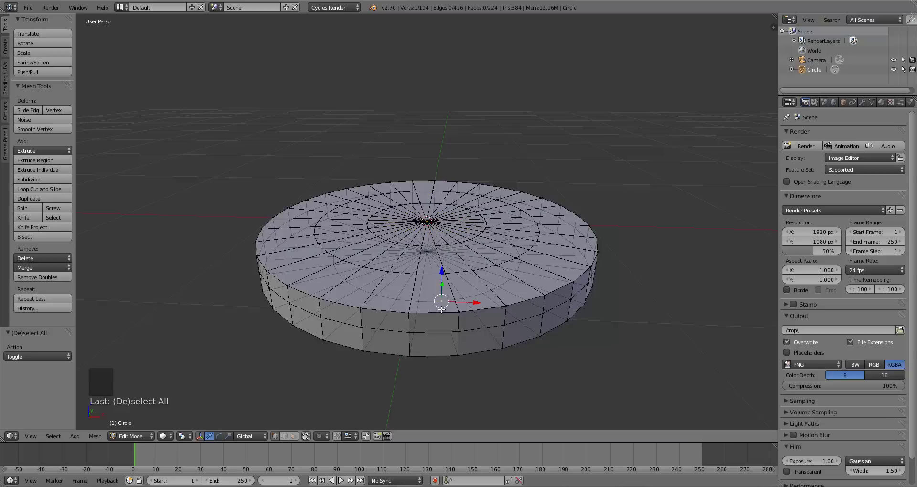
{"action": "right_click", "coordinate": [521, 320], "text": "alt"}
{"action": "left_click_drag", "start_coordinate": [536, 325], "coordinate": [540, 303]}
{"action": "key", "text": "s"}
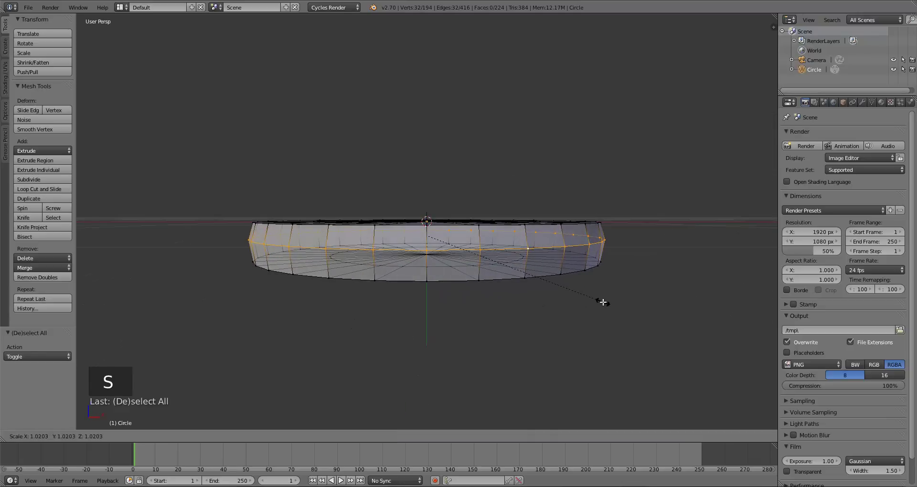
{"action": "left_click", "coordinate": [602, 302]}
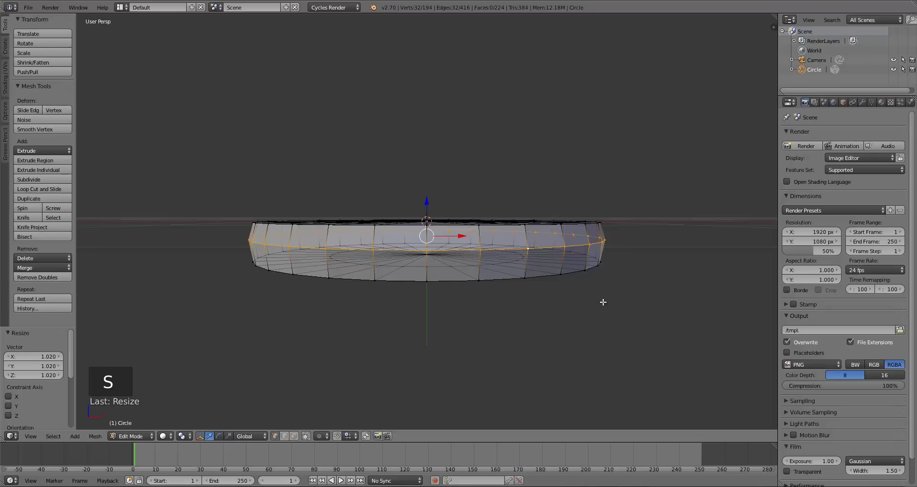
Step: Enlarge the crust side's middle edge loop once more, by a factor of about 1.009
{"action": "key", "text": "KP_5"}
{"action": "key", "text": "KP_1"}
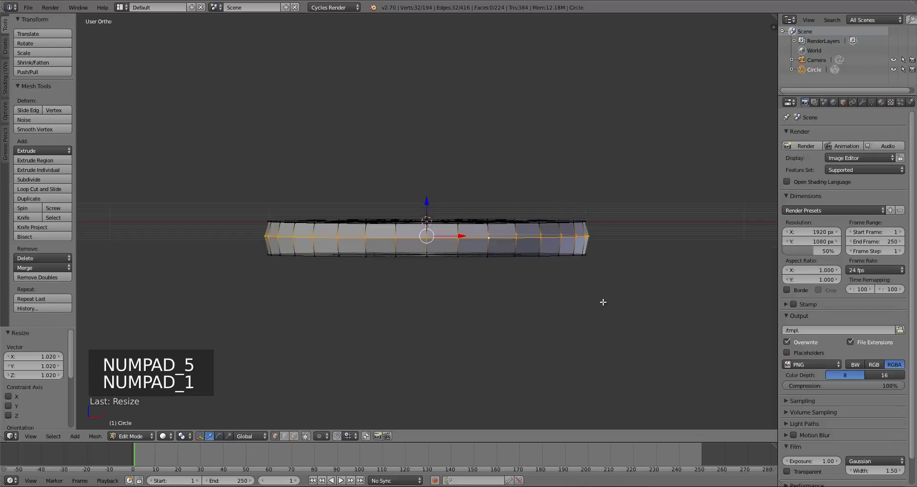
{"action": "left_click_drag", "start_coordinate": [553, 270], "coordinate": [483, 276]}
{"action": "scroll", "coordinate": [463, 275], "scroll_direction": "down", "scroll_amount": 6}
{"action": "scroll", "coordinate": [466, 337], "scroll_direction": "up", "scroll_amount": 5}
{"action": "key", "text": "s"}
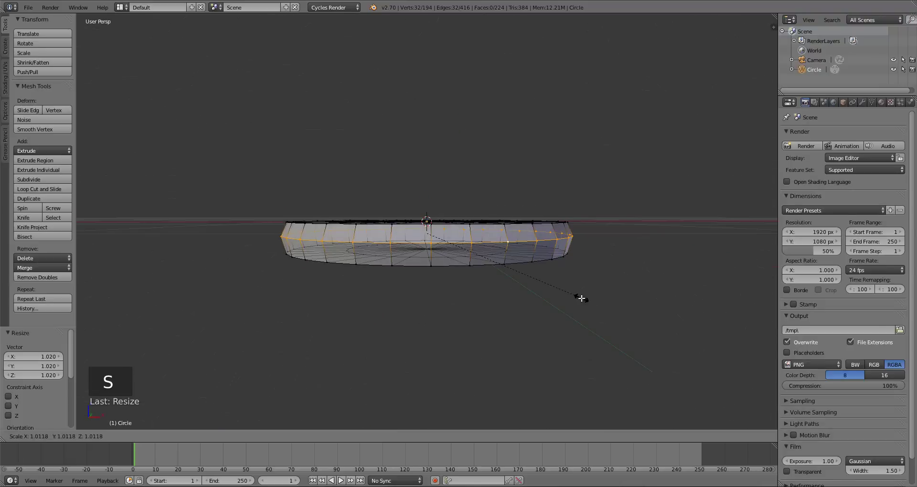
{"action": "left_click", "coordinate": [580, 299]}
Step: Scale the top surface's outer ring loop outward to about 1.233 and raise it about 0.026 along Z
{"action": "left_click_drag", "start_coordinate": [579, 299], "coordinate": [554, 332]}
{"action": "right_click", "coordinate": [514, 239]}
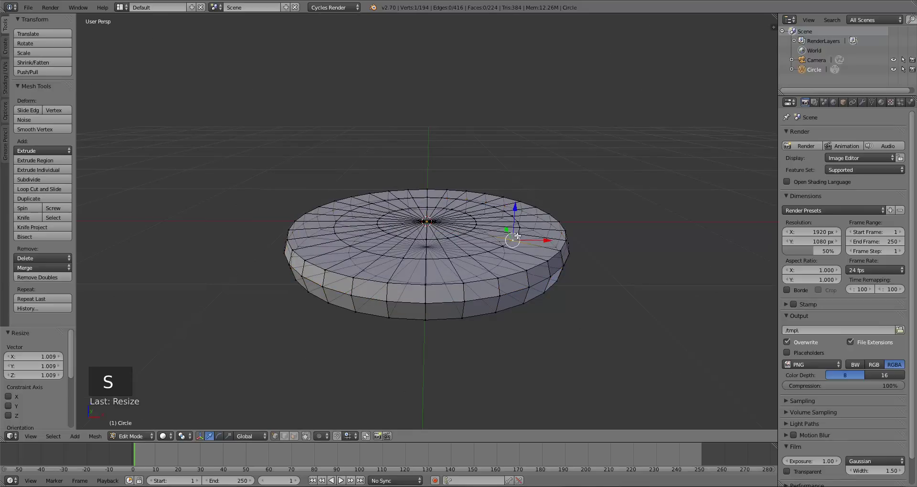
{"action": "right_click", "coordinate": [517, 236], "text": "alt"}
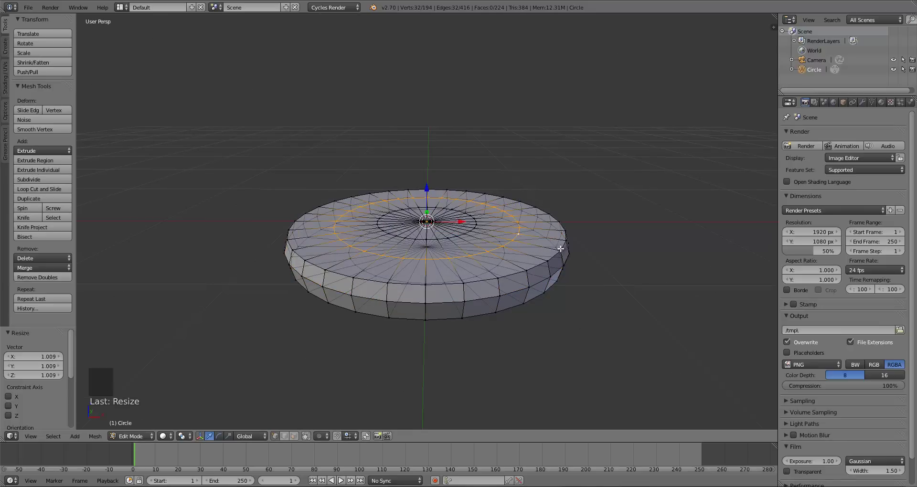
{"action": "key", "text": "s"}
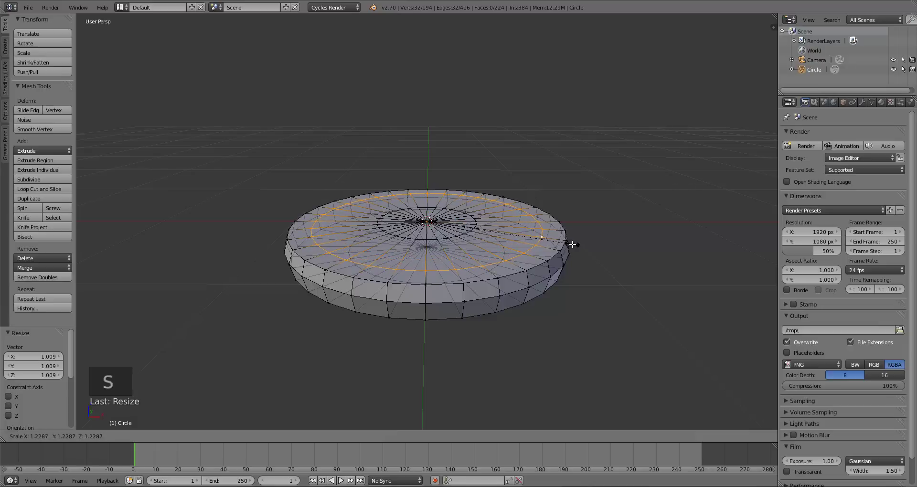
{"action": "left_click", "coordinate": [573, 245]}
{"action": "left_click_drag", "start_coordinate": [569, 250], "coordinate": [570, 234]}
{"action": "key", "text": "g"}
{"action": "key", "text": "z"}
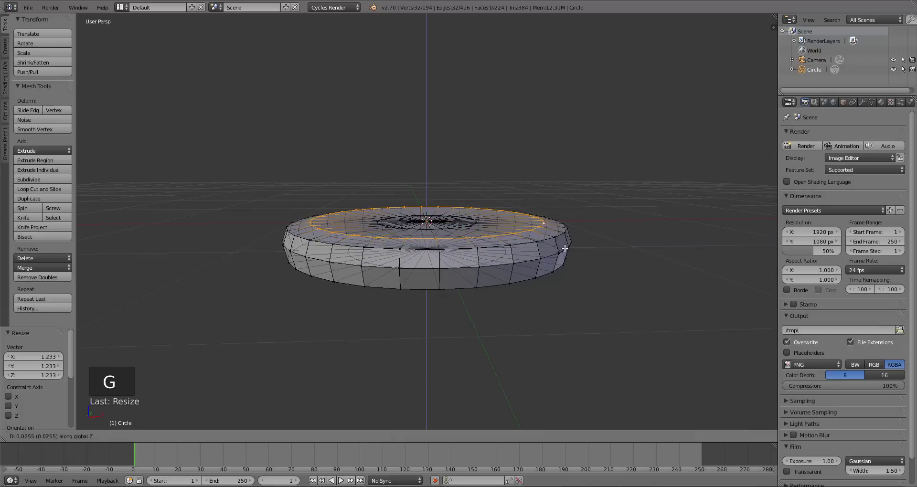
{"action": "left_click", "coordinate": [565, 247]}
Step: Add a centred loop cut on the top between the two inner rings and scale it outward to about 1.089
{"action": "left_click_drag", "start_coordinate": [507, 210], "coordinate": [496, 246]}
{"action": "key", "text": "a"}
{"action": "key", "text": "ctrl+r"}
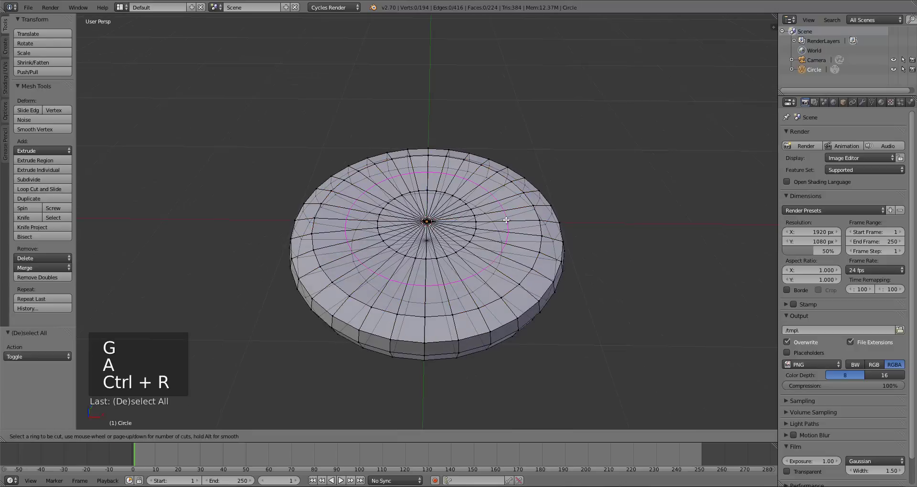
{"action": "left_click", "coordinate": [551, 285]}
{"action": "right_click", "coordinate": [551, 285]}
{"action": "key", "text": "s"}
{"action": "left_click", "coordinate": [565, 285]}
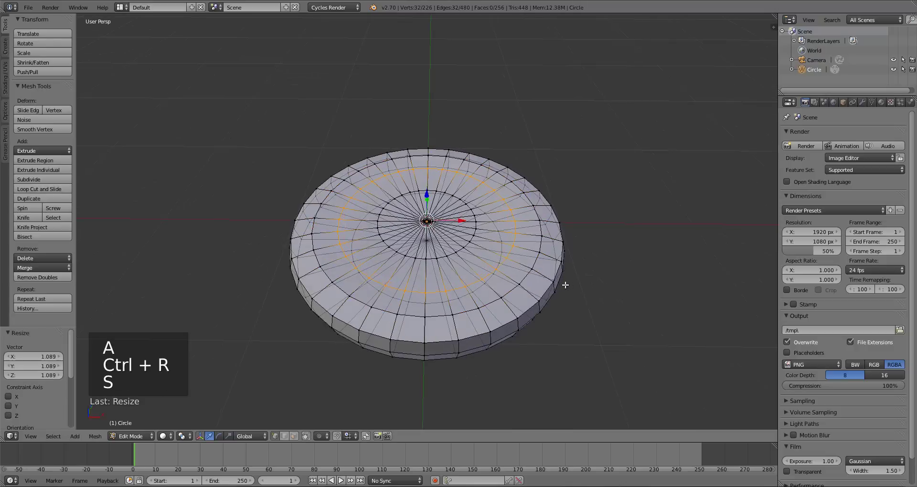
Step: Select the new loop, the inner ring and the top's centre vertex, and lower them together along Z
{"action": "left_click_drag", "start_coordinate": [565, 284], "coordinate": [575, 237]}
{"action": "left_click_drag", "start_coordinate": [491, 217], "coordinate": [490, 241]}
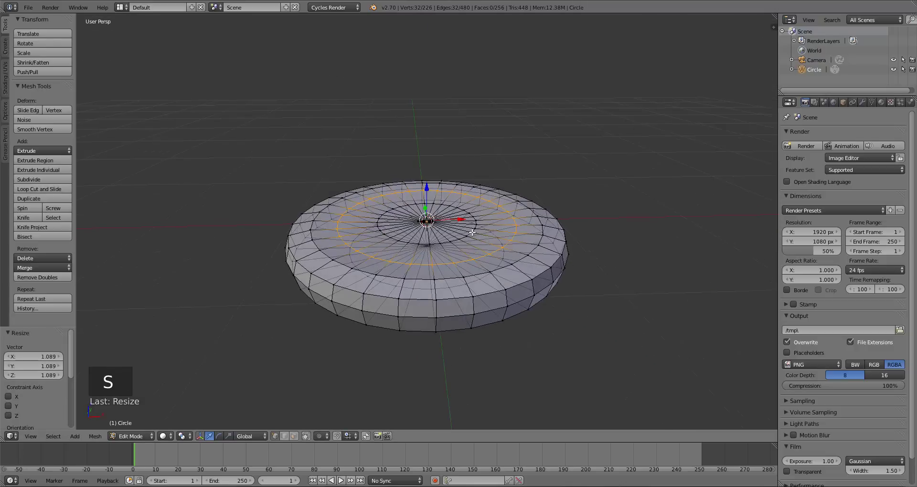
{"action": "right_click", "coordinate": [475, 231], "text": "alt+shift"}
{"action": "scroll", "coordinate": [470, 248], "scroll_direction": "up", "scroll_amount": 3}
{"action": "right_click", "coordinate": [424, 228], "text": "shift"}
{"action": "scroll", "coordinate": [497, 301], "scroll_direction": "down", "scroll_amount": 2}
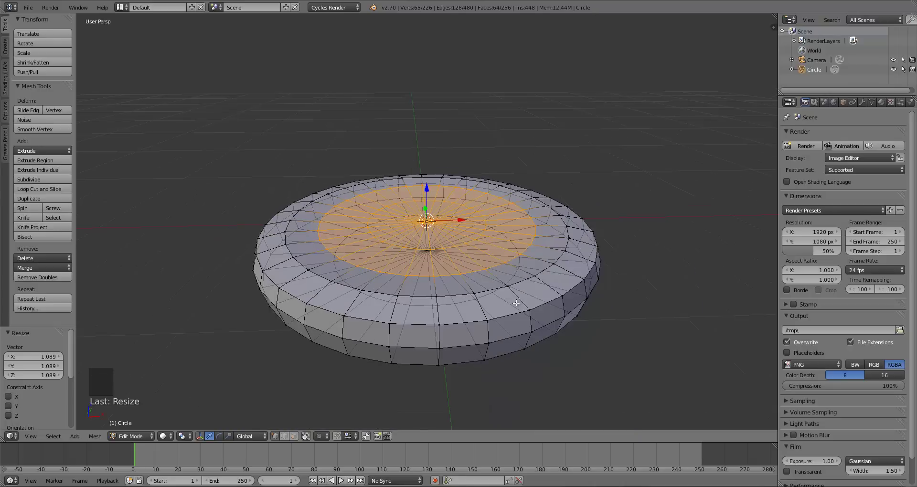
{"action": "key", "text": "g"}
{"action": "key", "text": "z"}
{"action": "left_click", "coordinate": [515, 308]}
Step: Refine the recess depth by moving the selected central top area along Z in two more passes, and check the shape in object mode
{"action": "left_click_drag", "start_coordinate": [516, 308], "coordinate": [451, 293]}
{"action": "key", "text": "g"}
{"action": "key", "text": "z"}
{"action": "left_click", "coordinate": [513, 288]}
{"action": "key", "text": "g"}
{"action": "key", "text": "z"}
{"action": "left_click", "coordinate": [474, 306]}
{"action": "key", "text": "a"}
{"action": "key", "text": "Tab"}
{"action": "scroll", "coordinate": [456, 278], "scroll_direction": "down", "scroll_amount": 2}
Step: Lower the recessed top's centre vertex slightly and return to object mode
{"action": "key", "text": "Tab"}
{"action": "right_click", "coordinate": [427, 229]}
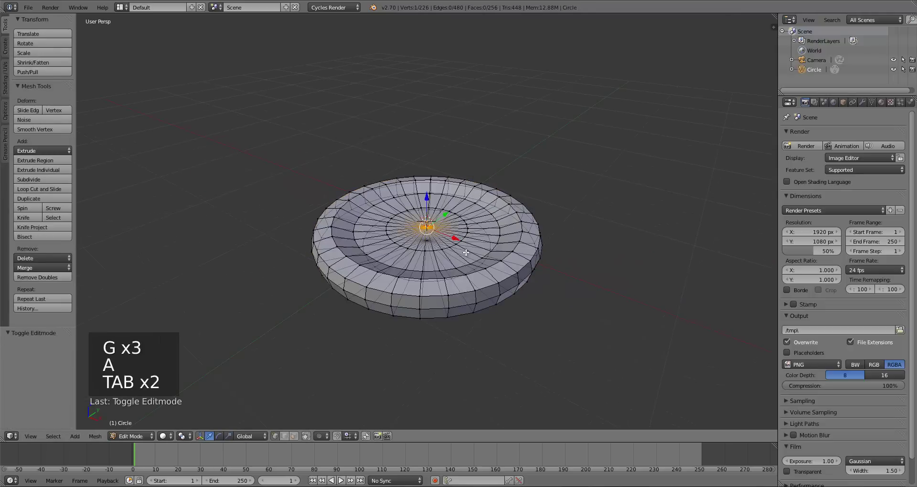
{"action": "scroll", "coordinate": [479, 247], "scroll_direction": "up", "scroll_amount": 3}
{"action": "left_click_drag", "start_coordinate": [465, 253], "coordinate": [494, 267]}
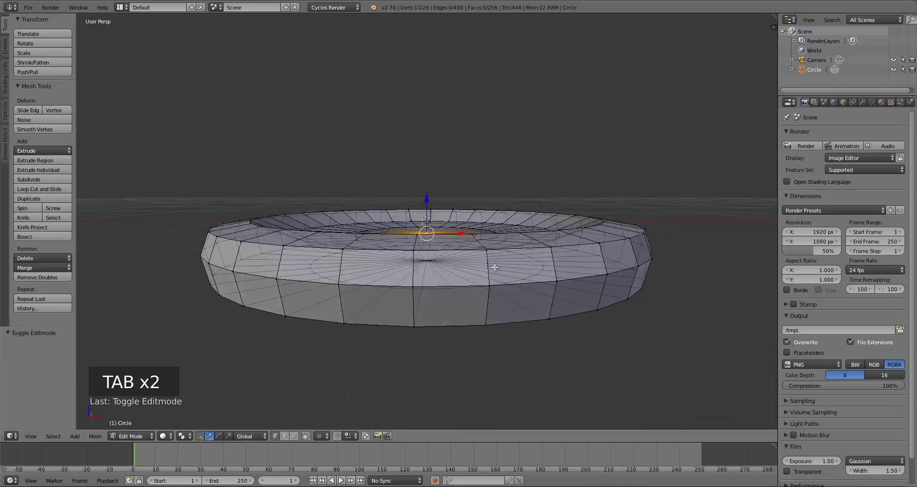
{"action": "key", "text": "g"}
{"action": "left_click", "coordinate": [495, 269]}
{"action": "key", "text": "a"}
{"action": "key", "text": "Tab"}
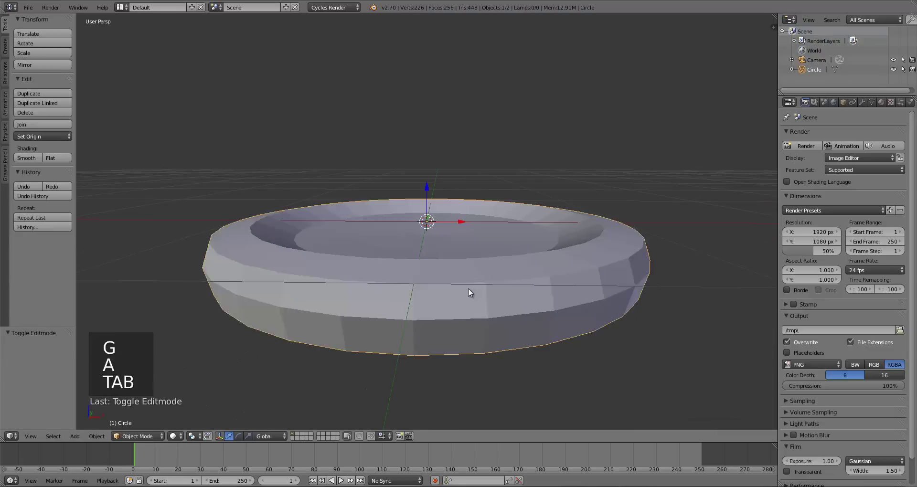
Step: Apply smooth shading to the pizza base
{"action": "scroll", "coordinate": [468, 288], "scroll_direction": "down", "scroll_amount": 5}
{"action": "left_click_drag", "start_coordinate": [461, 325], "coordinate": [460, 365]}
{"action": "left_click_drag", "start_coordinate": [461, 306], "coordinate": [451, 268]}
{"action": "key", "text": "KP_5"}
{"action": "scroll", "coordinate": [452, 268], "scroll_direction": "up", "scroll_amount": 5}
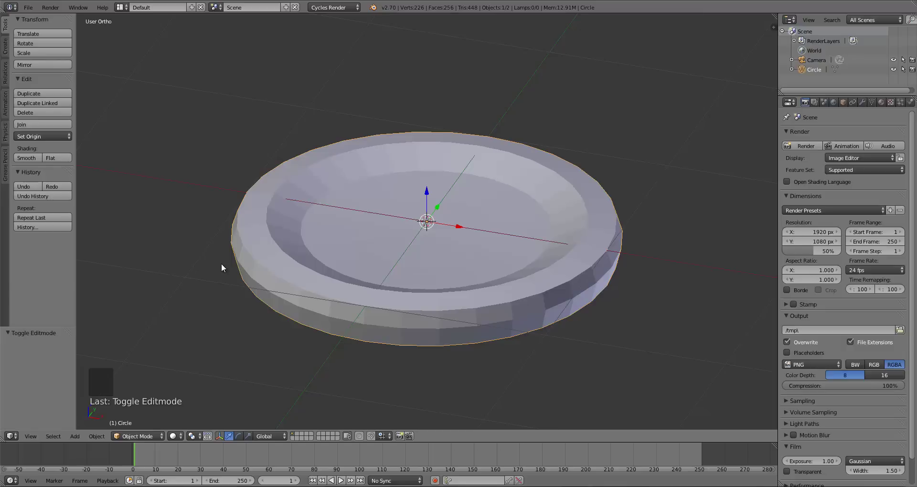
{"action": "left_click", "coordinate": [19, 158]}
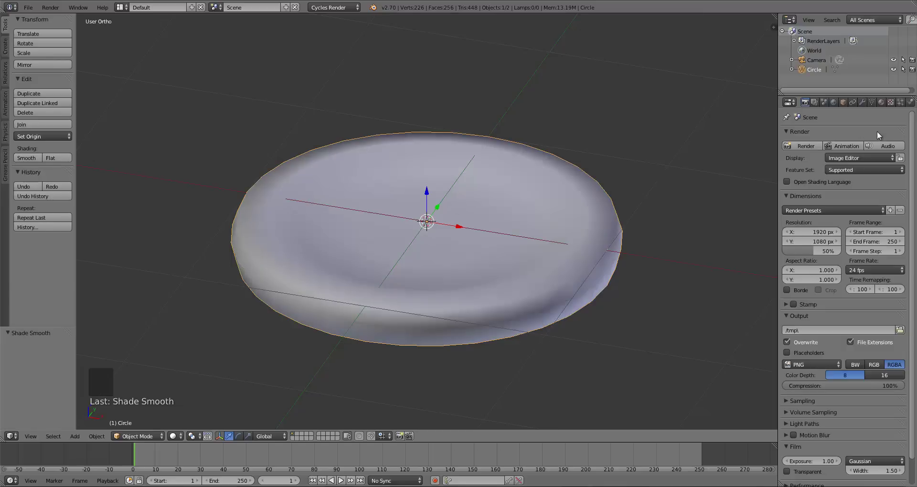
Step: Add a Subdivision Surface modifier with 2 view subdivisions and Optimal Display enabled, and collapse its settings
{"action": "left_click", "coordinate": [863, 101]}
{"action": "left_click", "coordinate": [804, 135]}
{"action": "left_click", "coordinate": [716, 293]}
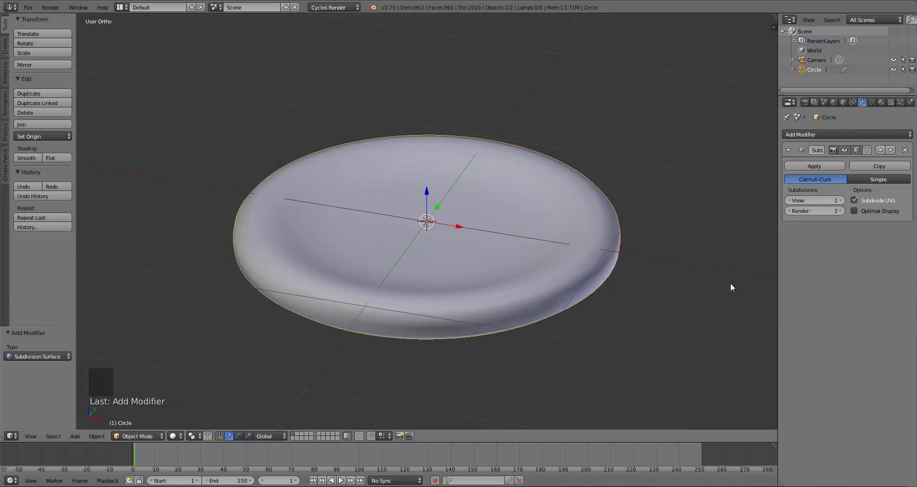
{"action": "left_click", "coordinate": [831, 201]}
{"action": "left_click", "coordinate": [853, 211]}
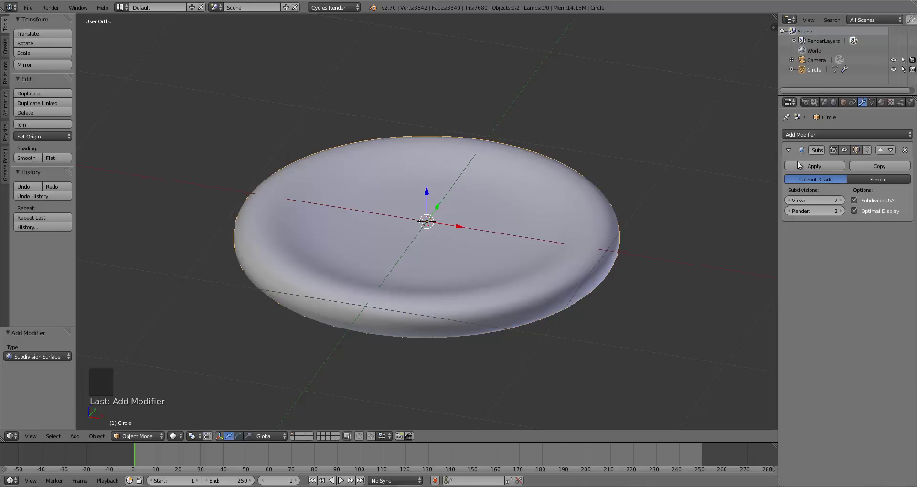
{"action": "left_click", "coordinate": [787, 150]}
{"action": "left_click", "coordinate": [795, 136]}
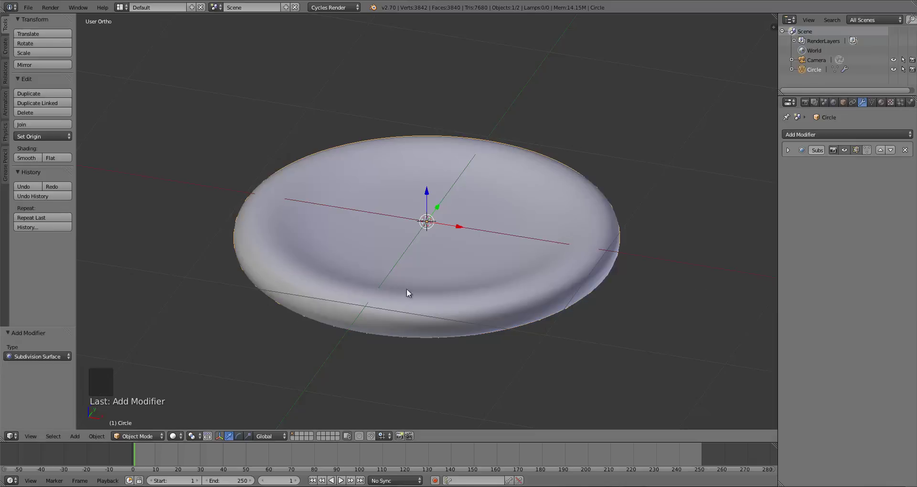
Step: Add a loop cut around the lower crust side in front view, slid down close to the bottom edge
{"action": "key", "text": "KP_1"}
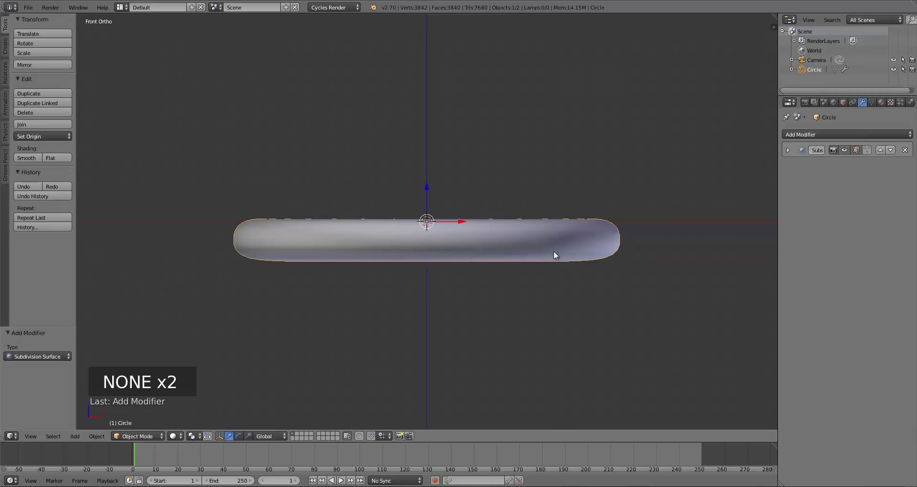
{"action": "key", "text": "Tab"}
{"action": "key", "text": "ctrl+r"}
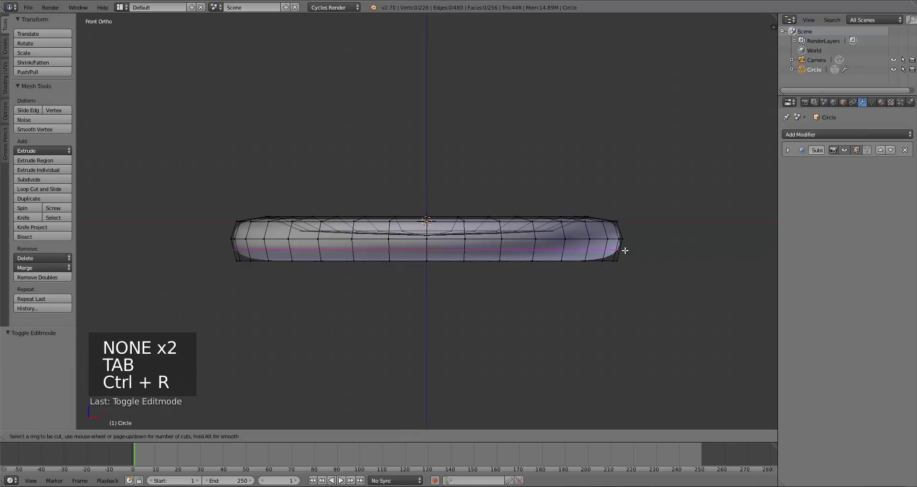
{"action": "left_click", "coordinate": [625, 250]}
{"action": "left_click", "coordinate": [624, 260]}
{"action": "key", "text": "a"}
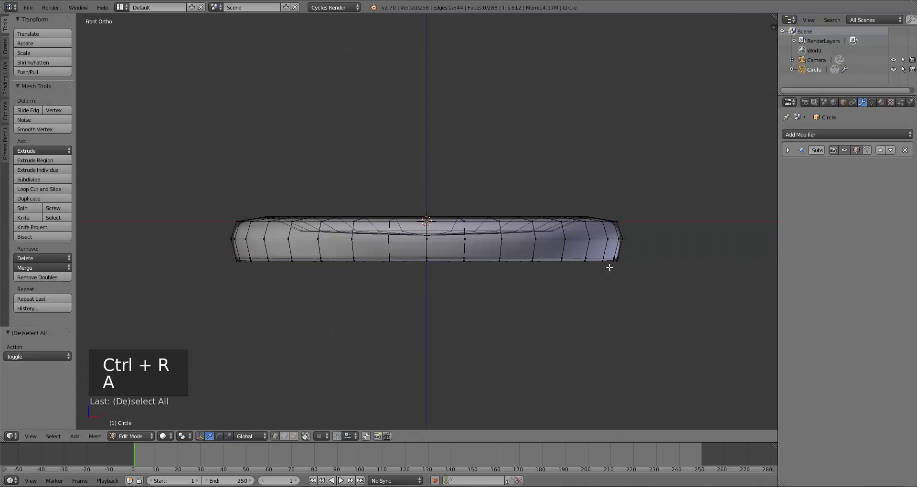
Step: Scale the narrow bottom face ring outward to about 1.023 without affecting Z, and return to object mode
{"action": "right_click", "coordinate": [280, 260], "text": "alt"}
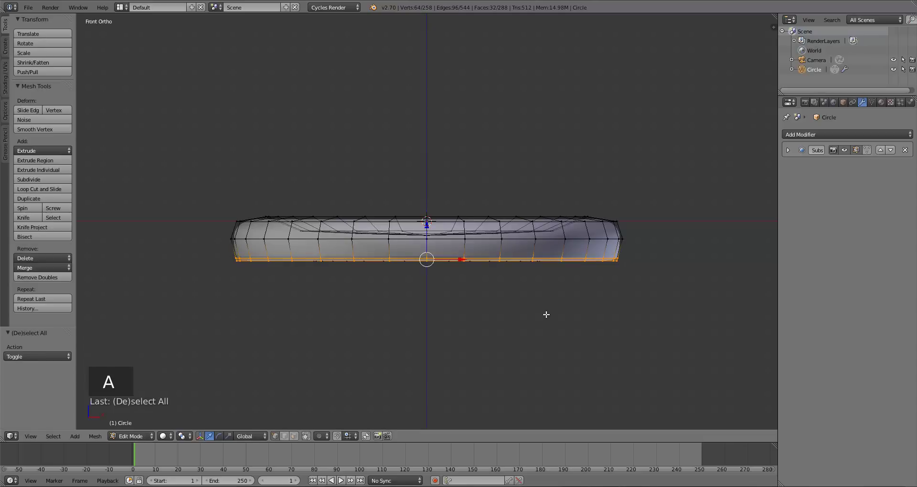
{"action": "key", "text": "s"}
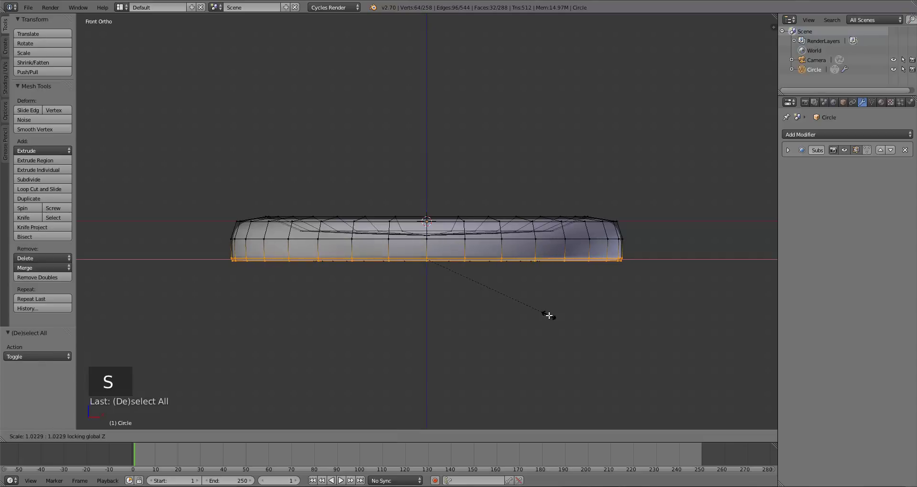
{"action": "left_click", "coordinate": [549, 316]}
{"action": "key", "text": "a"}
{"action": "key", "text": "Tab"}
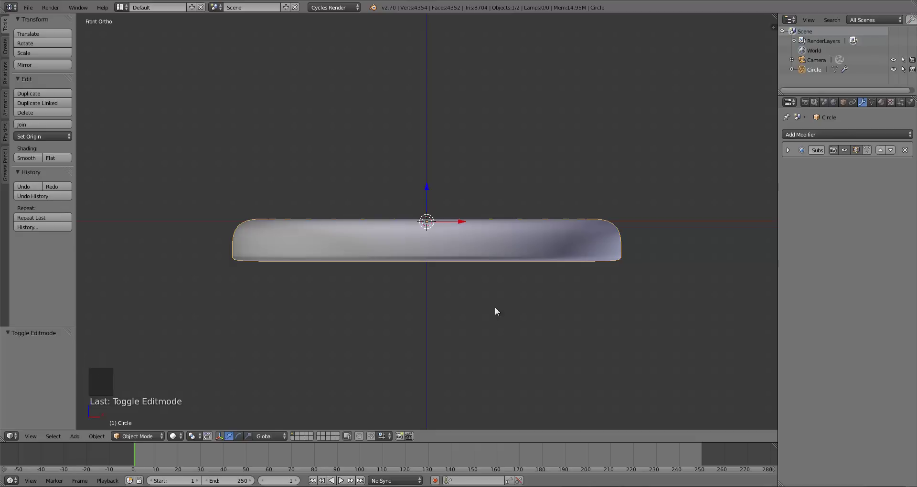
Step: Add a loop cut around the crust's sloped inner wall and adjust its scale
{"action": "left_click_drag", "start_coordinate": [494, 308], "coordinate": [473, 285]}
{"action": "scroll", "coordinate": [478, 290], "scroll_direction": "down", "scroll_amount": 3}
{"action": "key", "text": "KP_5"}
{"action": "key", "text": "Tab"}
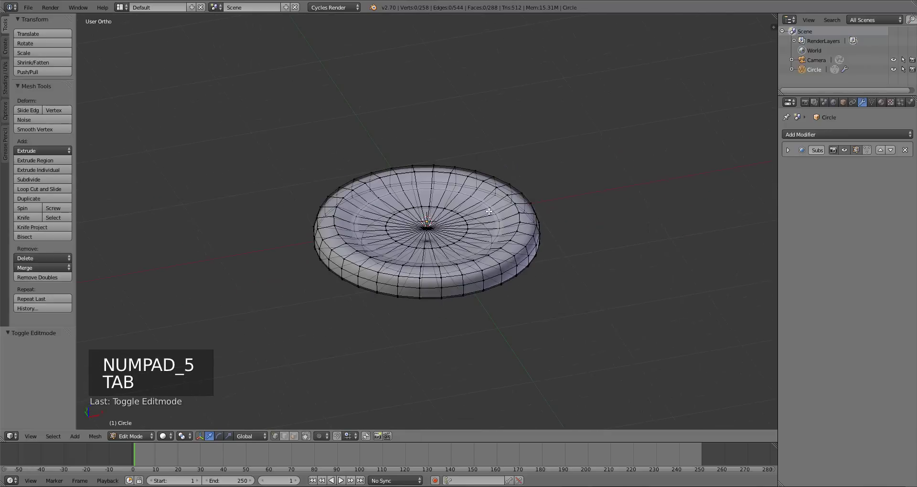
{"action": "key", "text": "ctrl+r"}
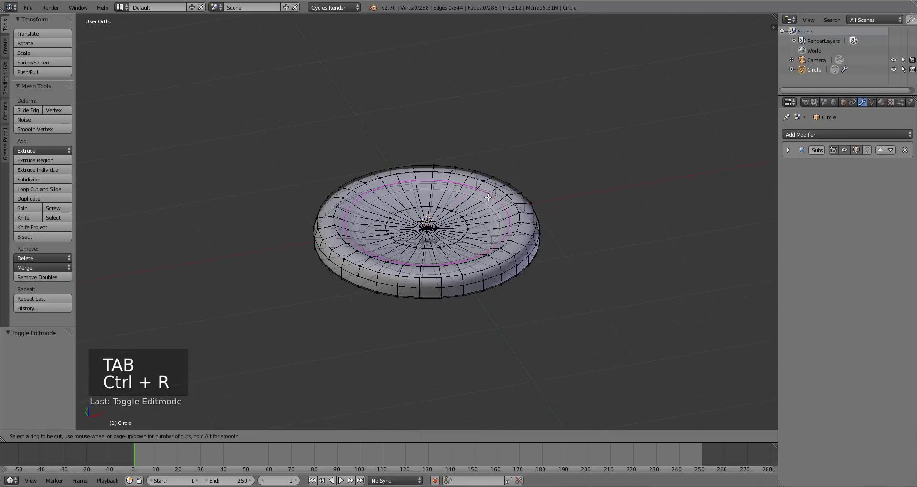
{"action": "left_click", "coordinate": [488, 197]}
{"action": "left_click", "coordinate": [488, 199]}
{"action": "left_click_drag", "start_coordinate": [522, 258], "coordinate": [505, 213]}
{"action": "key", "text": "s"}
{"action": "left_click", "coordinate": [501, 255]}
{"action": "key", "text": "a"}
{"action": "key", "text": "Tab"}
{"action": "key", "text": "Tab"}
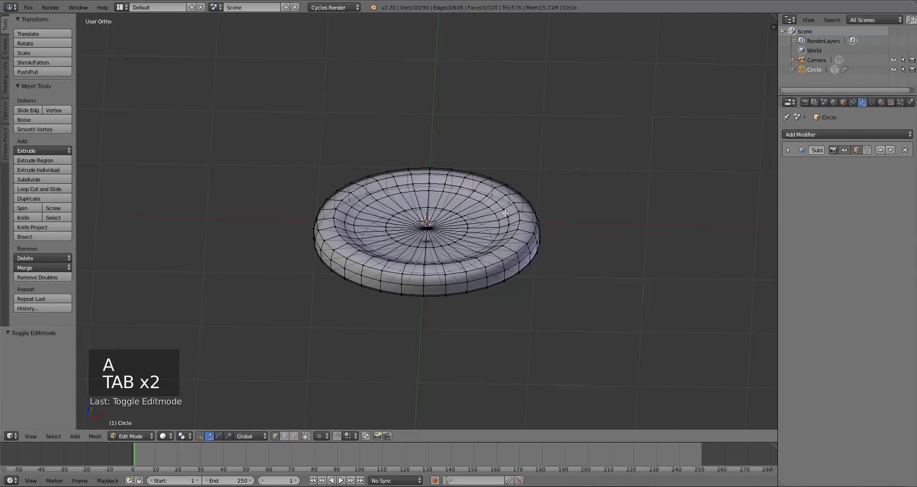
Step: Lower the edge loop on the crust's inner wall about 0.025 along Z, scale it slightly, and return to object mode
{"action": "right_click", "coordinate": [505, 214], "text": "alt"}
{"action": "key", "text": "g"}
{"action": "key", "text": "z"}
{"action": "left_click", "coordinate": [518, 229]}
{"action": "key", "text": "s"}
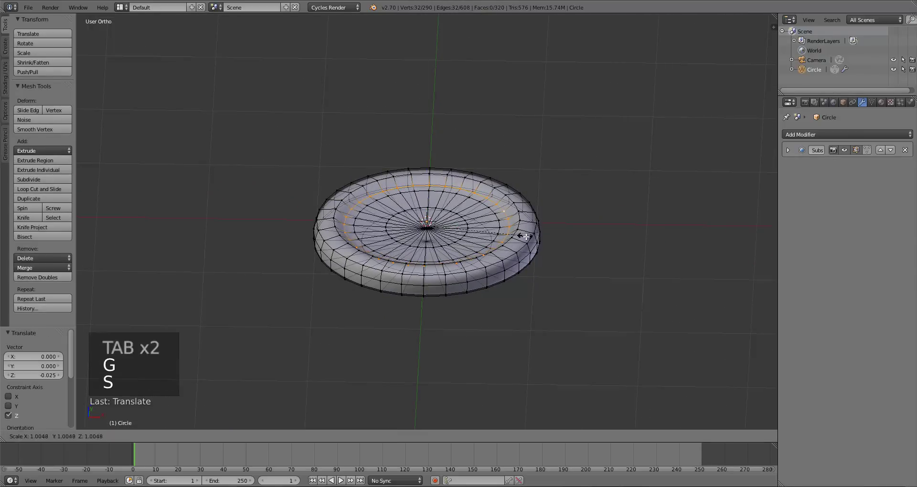
{"action": "left_click", "coordinate": [525, 236]}
{"action": "key", "text": "a"}
{"action": "key", "text": "Tab"}
{"action": "left_click_drag", "start_coordinate": [520, 256], "coordinate": [484, 300]}
{"action": "scroll", "coordinate": [482, 316], "scroll_direction": "up", "scroll_amount": 3}
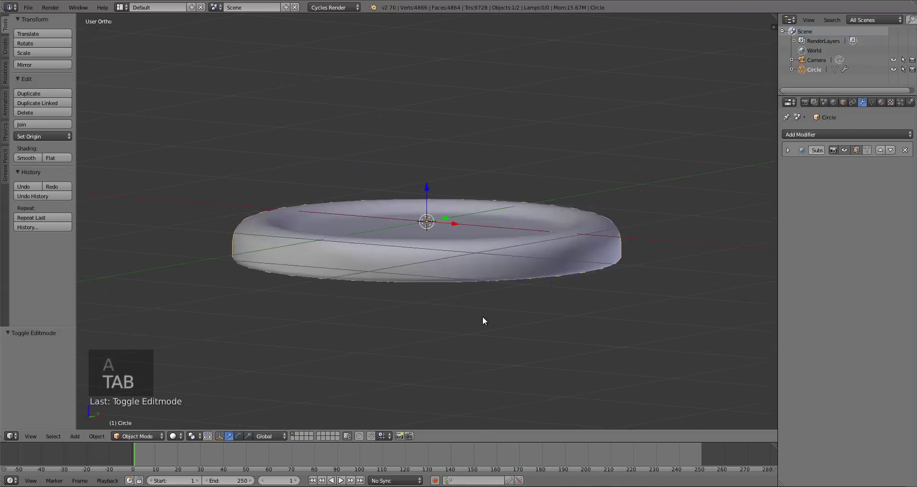
{"action": "scroll", "coordinate": [482, 317], "scroll_direction": "up", "scroll_amount": 2}
{"action": "left_click_drag", "start_coordinate": [595, 266], "coordinate": [611, 287]}
{"action": "scroll", "coordinate": [611, 282], "scroll_direction": "down", "scroll_amount": 3}
Step: Add a Displace modifier to the pizza base and give it a new texture
{"action": "left_click", "coordinate": [798, 133]}
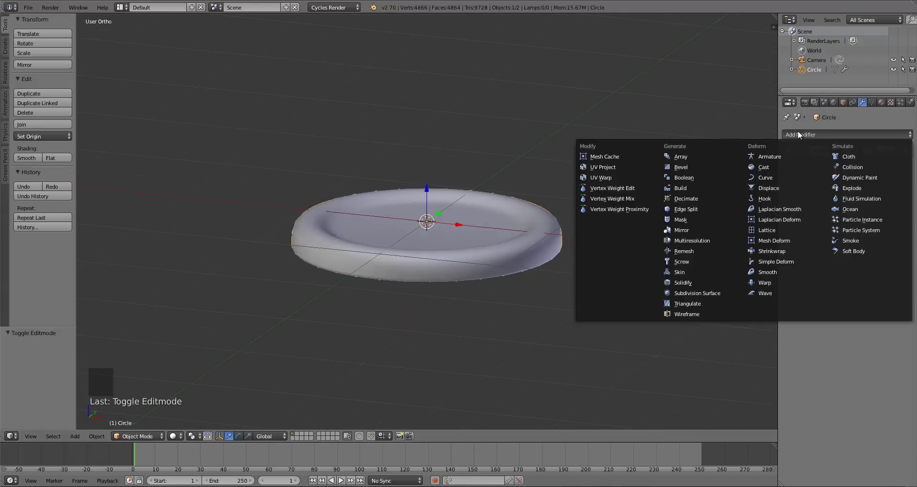
{"action": "left_click", "coordinate": [764, 187]}
{"action": "left_click", "coordinate": [824, 207]}
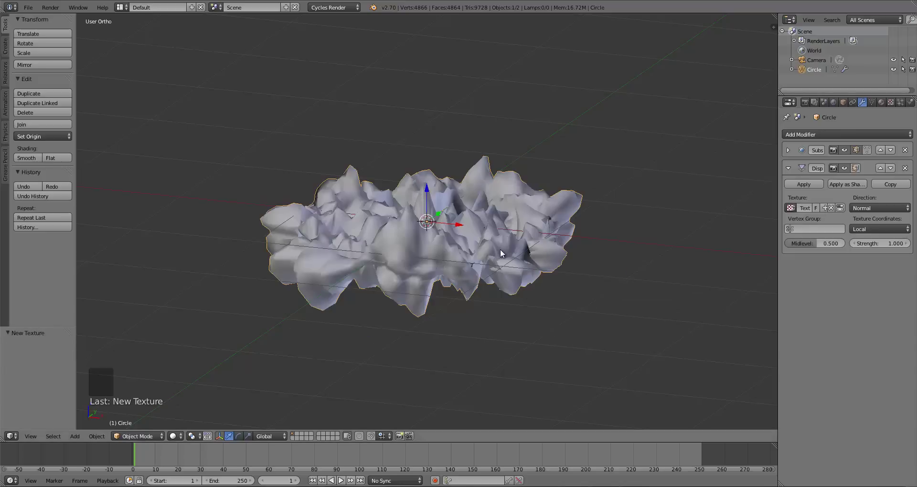
{"action": "left_click_drag", "start_coordinate": [500, 248], "coordinate": [518, 268]}
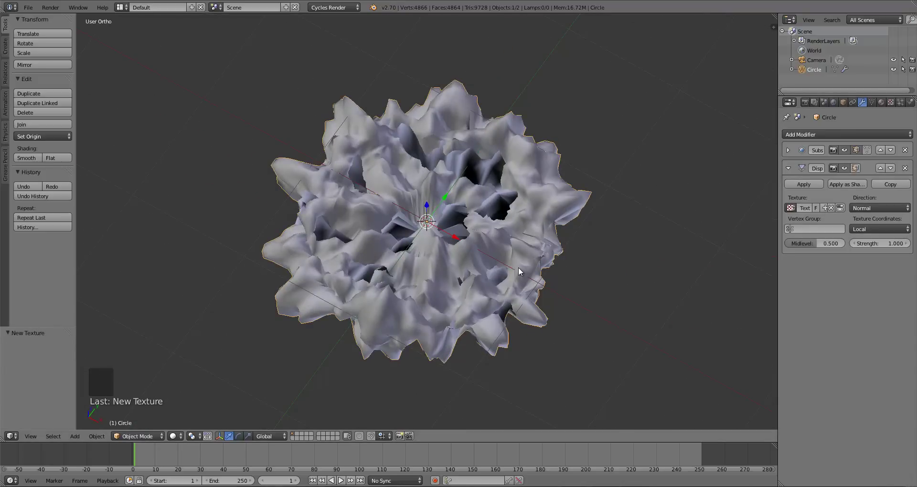
Step: Try displacement strengths of 0.2 and 0.05, and settle on 0.025
{"action": "type", "text": "0.2"}
{"action": "key", "text": "Return"}
{"action": "left_click", "coordinate": [889, 245]}
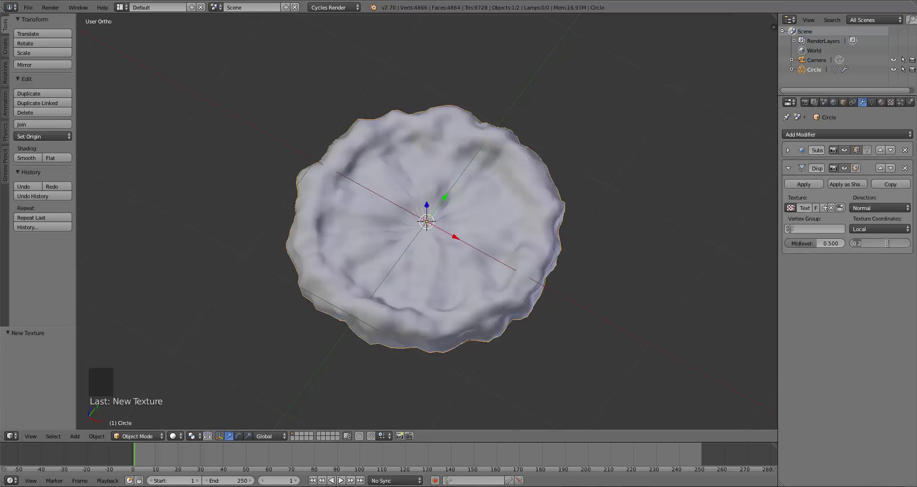
{"action": "type", "text": ".05"}
{"action": "key", "text": "Return"}
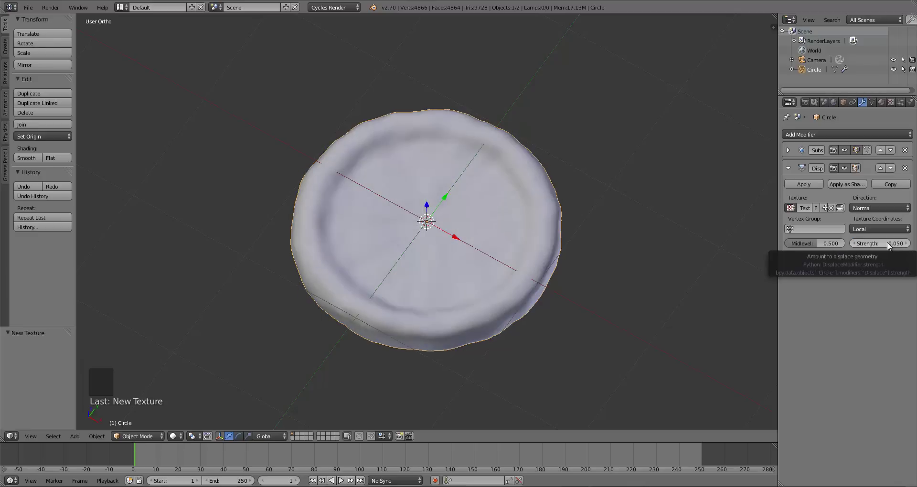
{"action": "left_click", "coordinate": [886, 242]}
{"action": "type", "text": ".025"}
{"action": "key", "text": "Return"}
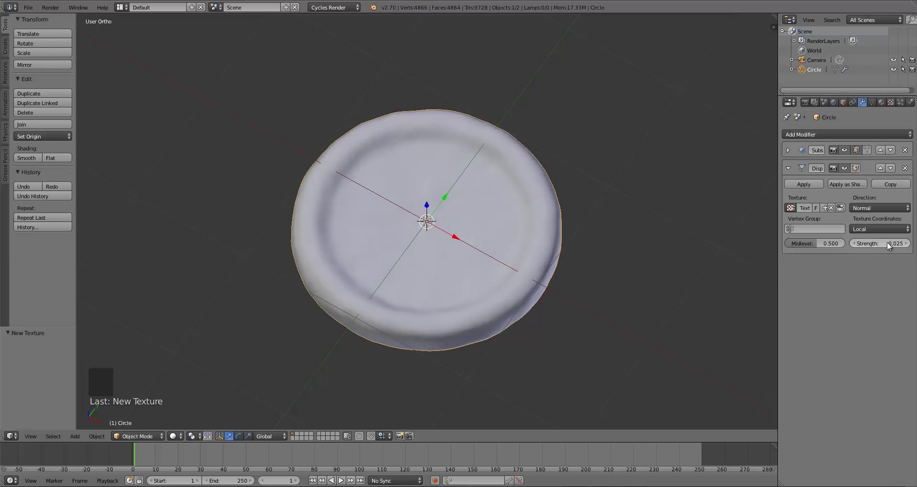
Step: Try to add a loop cut through the triangular faces around the base's centre in edit mode
{"action": "left_click_drag", "start_coordinate": [583, 335], "coordinate": [483, 270]}
{"action": "scroll", "coordinate": [524, 350], "scroll_direction": "up", "scroll_amount": 3}
{"action": "scroll", "coordinate": [482, 268], "scroll_direction": "up", "scroll_amount": 3}
{"action": "key", "text": "Tab"}
{"action": "key", "text": "ctrl+r"}
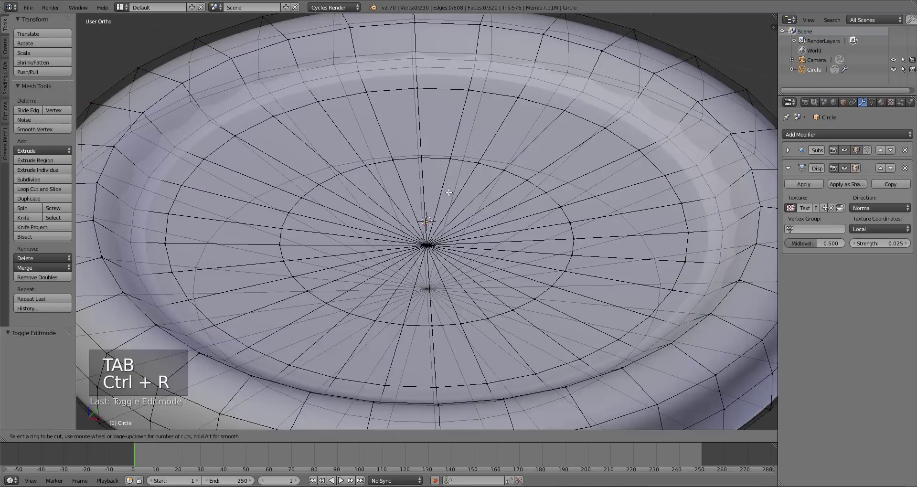
{"action": "left_click", "coordinate": [464, 189]}
Step: Subdivide only the visible edges radiating from the base's centre to its innermost ring, and deselect everything
{"action": "key", "text": "ctrl+Tab"}
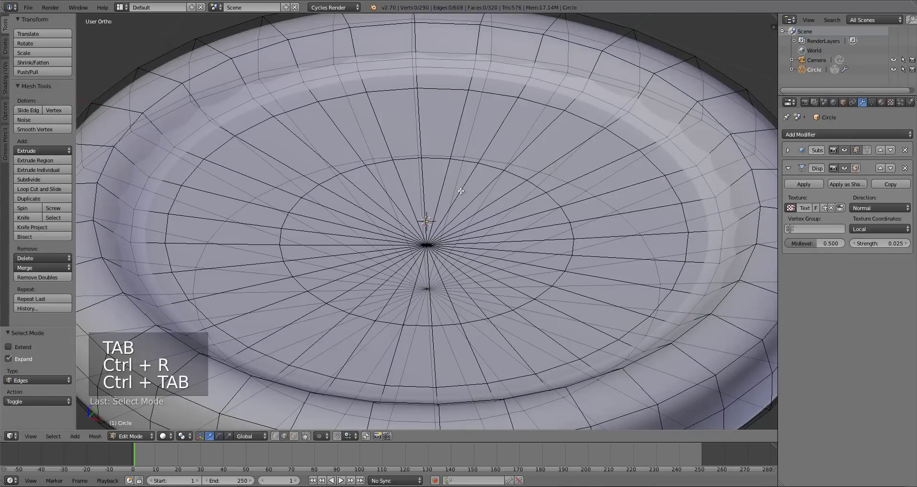
{"action": "key", "text": "KP_7"}
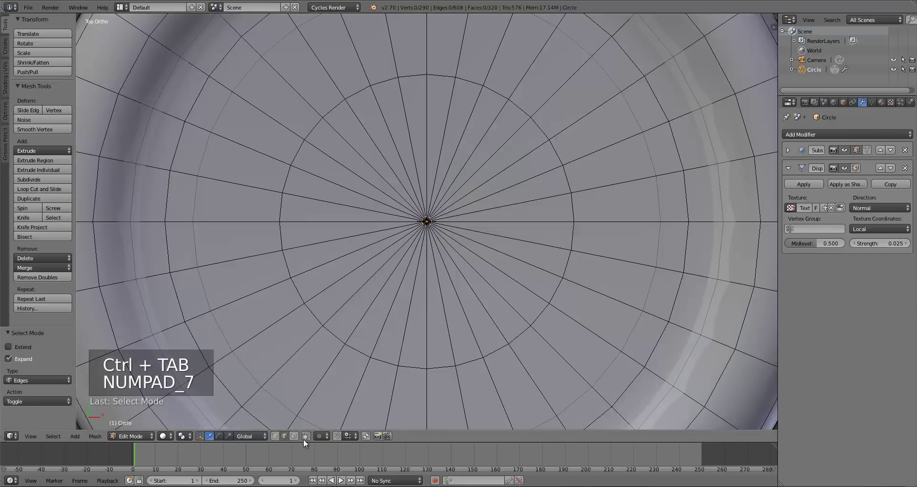
{"action": "key", "text": "c"}
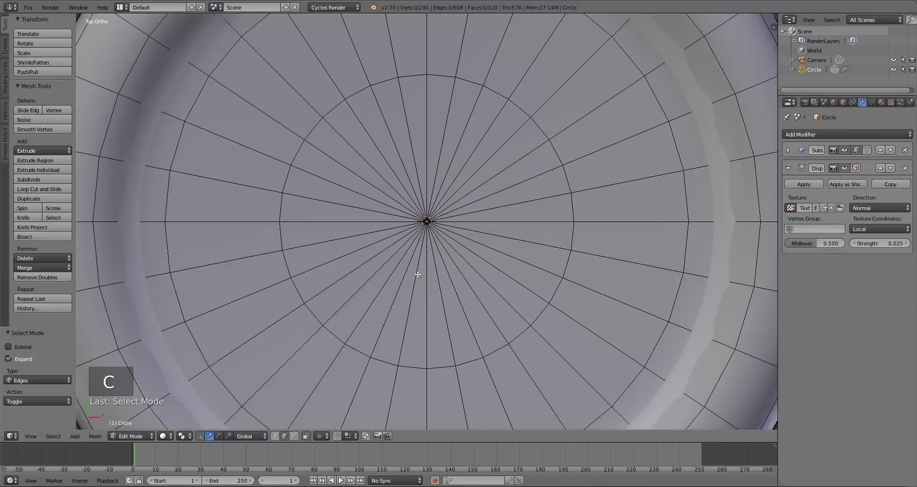
{"action": "key", "text": "c"}
{"action": "mouse_move", "coordinate": [416, 275]}
{"action": "left_mouse_down"}
{"action": "mouse_move", "coordinate": [376, 203]}
{"action": "mouse_move", "coordinate": [424, 199]}
{"action": "mouse_move", "coordinate": [454, 255]}
{"action": "mouse_move", "coordinate": [407, 278]}
{"action": "mouse_move", "coordinate": [384, 233]}
{"action": "left_mouse_up"}
{"action": "scroll", "coordinate": [407, 268], "scroll_direction": "down", "scroll_amount": 3}
{"action": "key", "text": "w"}
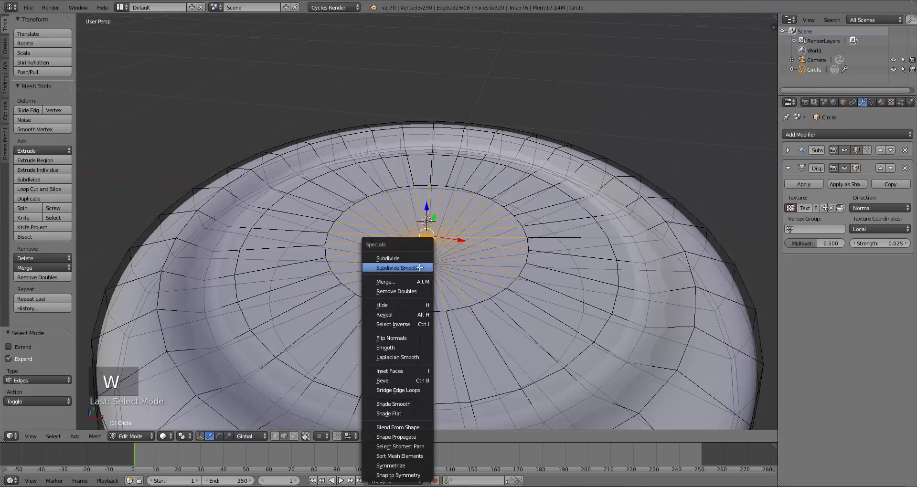
{"action": "left_click", "coordinate": [407, 258]}
{"action": "key", "text": "a"}
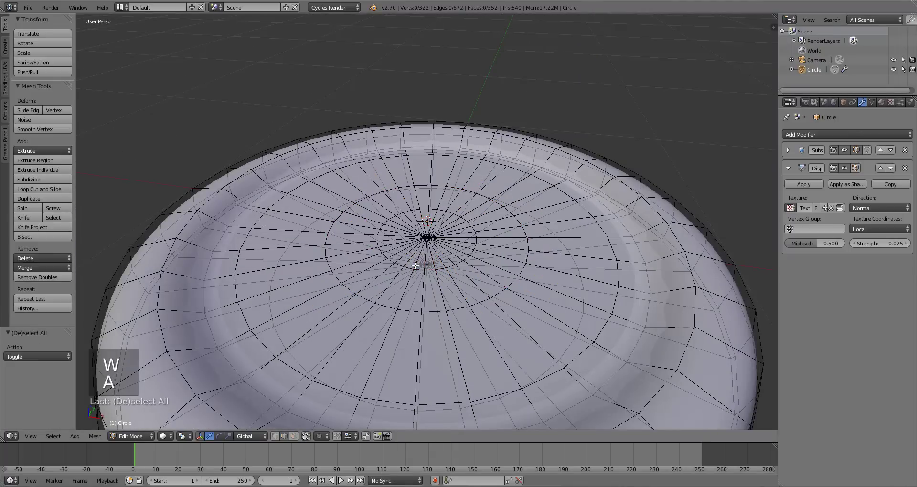
Step: Scale the new ring around the base's centre slightly outward and return to object mode
{"action": "key", "text": "ctrl+Tab"}
{"action": "key", "text": "a"}
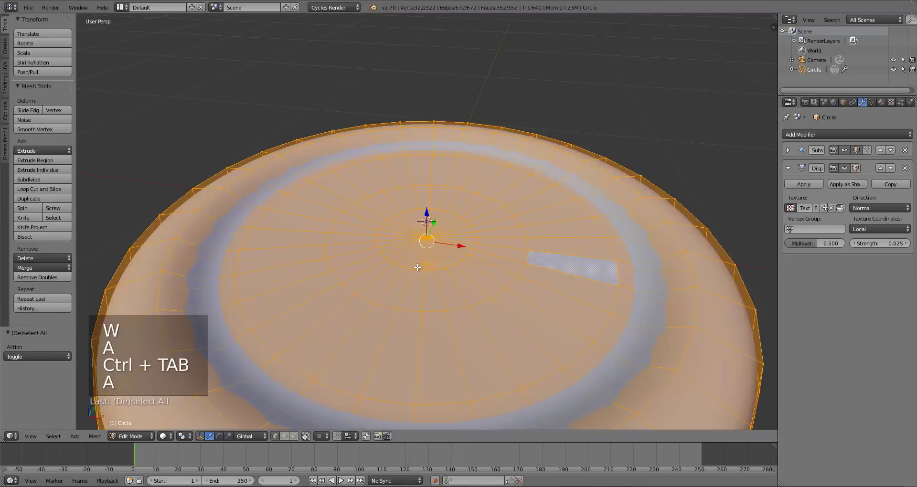
{"action": "right_click", "coordinate": [473, 248], "text": "alt"}
{"action": "right_click", "coordinate": [473, 250], "text": "alt"}
{"action": "key", "text": "s"}
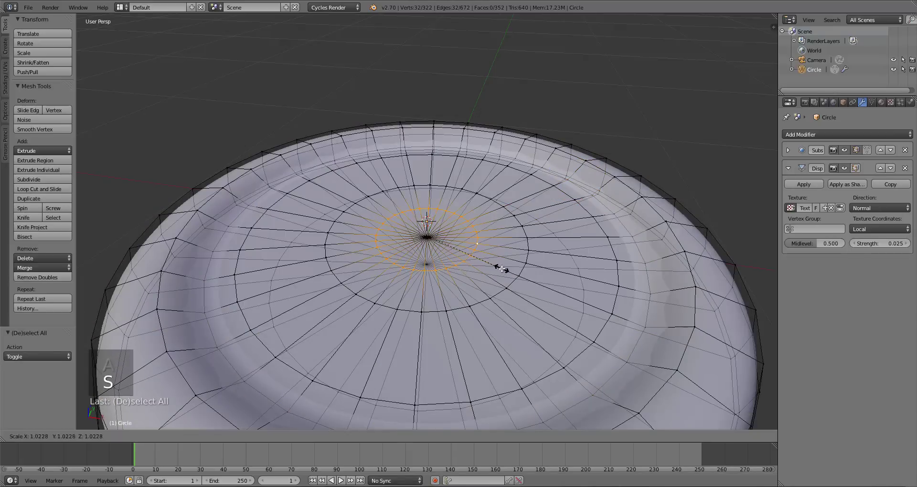
{"action": "left_click", "coordinate": [497, 268]}
{"action": "key", "text": "a"}
{"action": "key", "text": "Tab"}
{"action": "left_click_drag", "start_coordinate": [485, 282], "coordinate": [427, 316]}
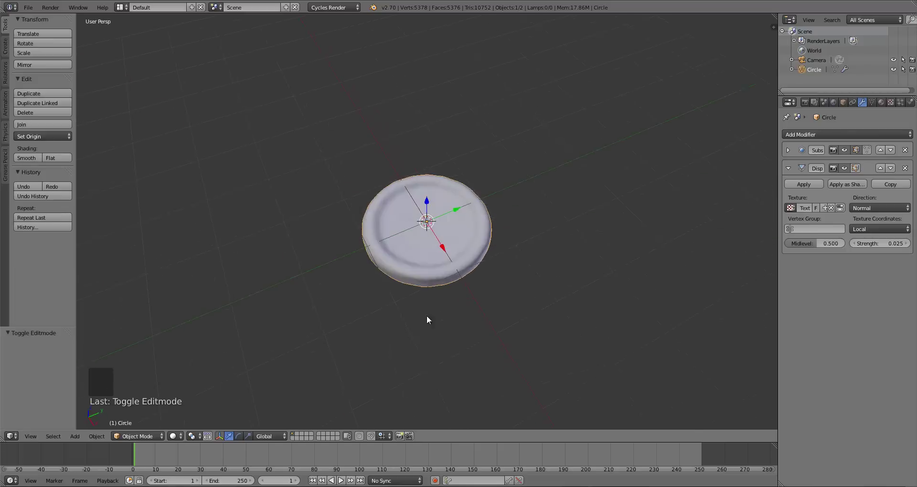
Step: In top orthographic view, enable proportional editing and move a patch of rim vertices at the +Y side, using proportional size 0.75
{"action": "key", "text": "KP_7"}
{"action": "key", "text": "KP_5"}
{"action": "key", "text": "KP_5"}
{"action": "key", "text": "Tab"}
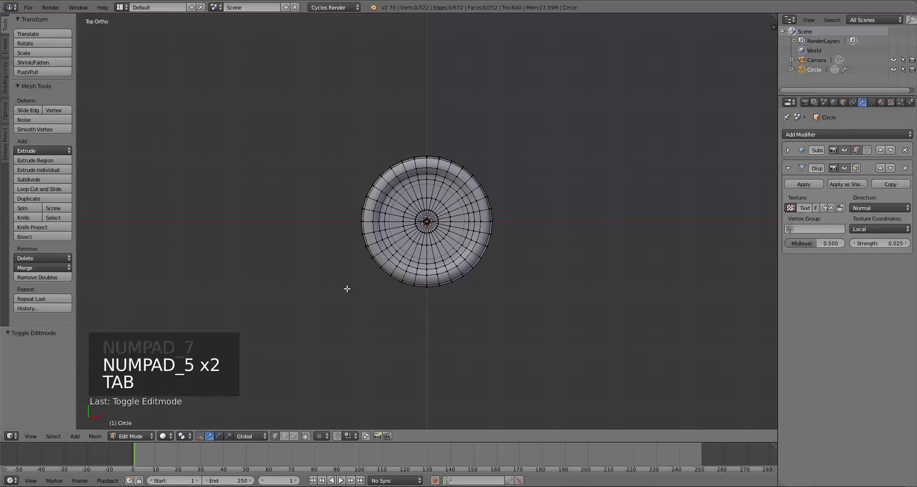
{"action": "key", "text": "o"}
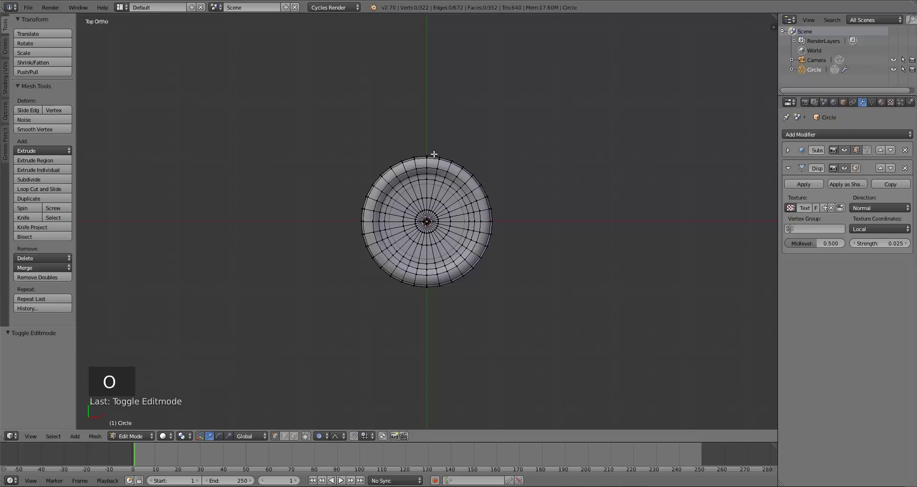
{"action": "key", "text": "b"}
{"action": "left_click_drag", "start_coordinate": [431, 145], "coordinate": [448, 170]}
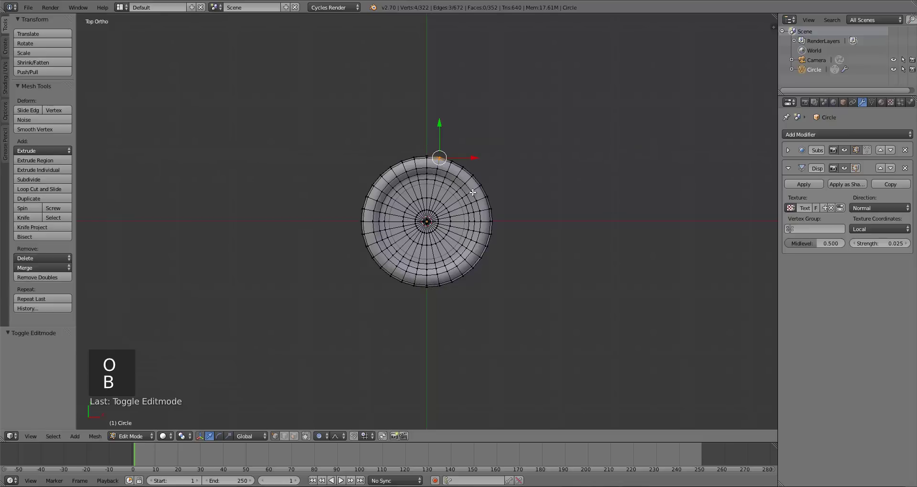
{"action": "key", "text": "g"}
{"action": "scroll", "coordinate": [469, 190], "scroll_direction": "up", "scroll_amount": 3}
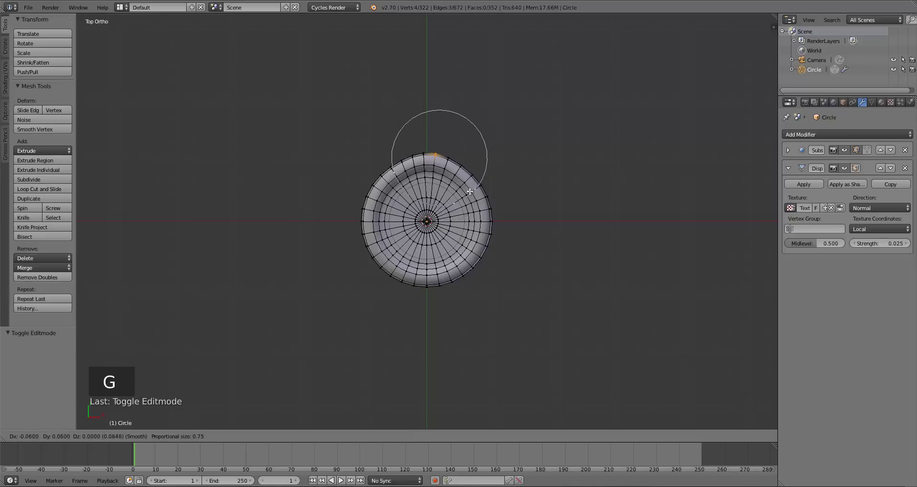
{"action": "left_click", "coordinate": [471, 193]}
Step: Pull the rim vertices at the +X side inward about 0.04 with proportional size 0.75
{"action": "key", "text": "a"}
{"action": "key", "text": "b"}
{"action": "left_click_drag", "start_coordinate": [482, 204], "coordinate": [503, 214]}
{"action": "key", "text": "g"}
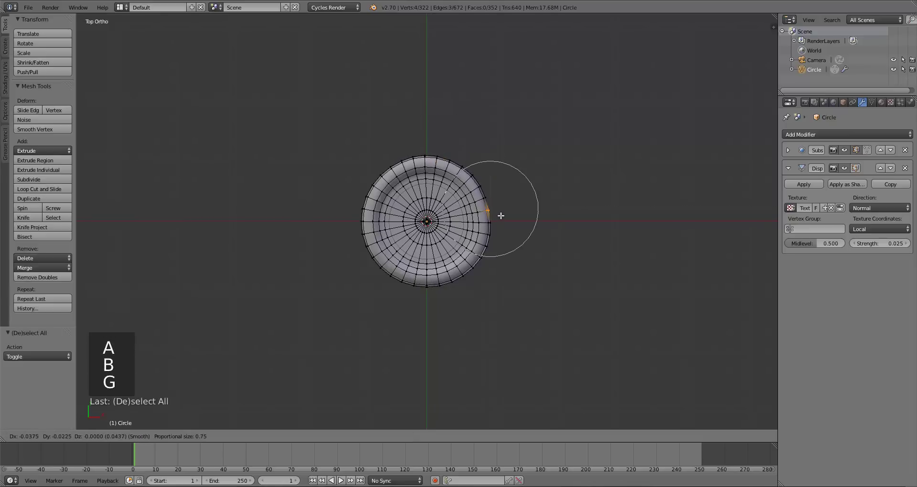
{"action": "left_click", "coordinate": [500, 216]}
Step: Push the rim vertices at the -Y side inward about 0.08 with proportional size 1.00
{"action": "key", "text": "a"}
{"action": "key", "text": "b"}
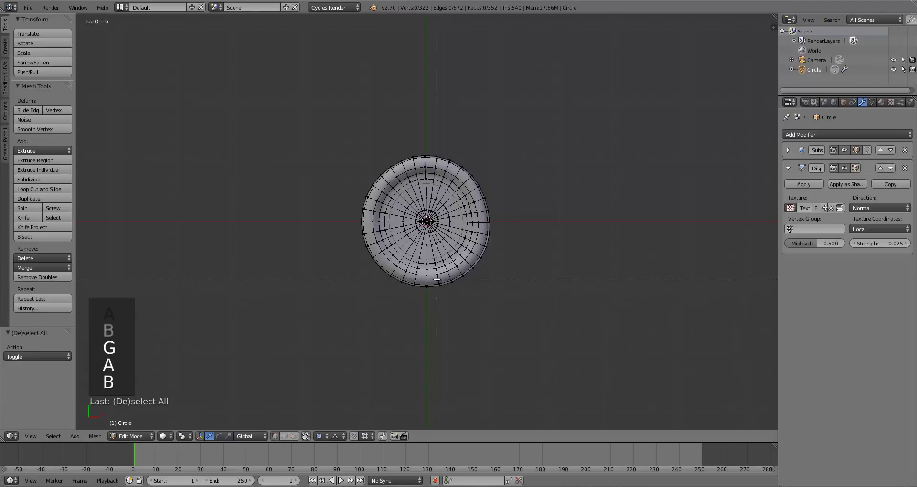
{"action": "left_click_drag", "start_coordinate": [437, 279], "coordinate": [442, 296]}
{"action": "key", "text": "g"}
{"action": "scroll", "coordinate": [442, 294], "scroll_direction": "down", "scroll_amount": 1}
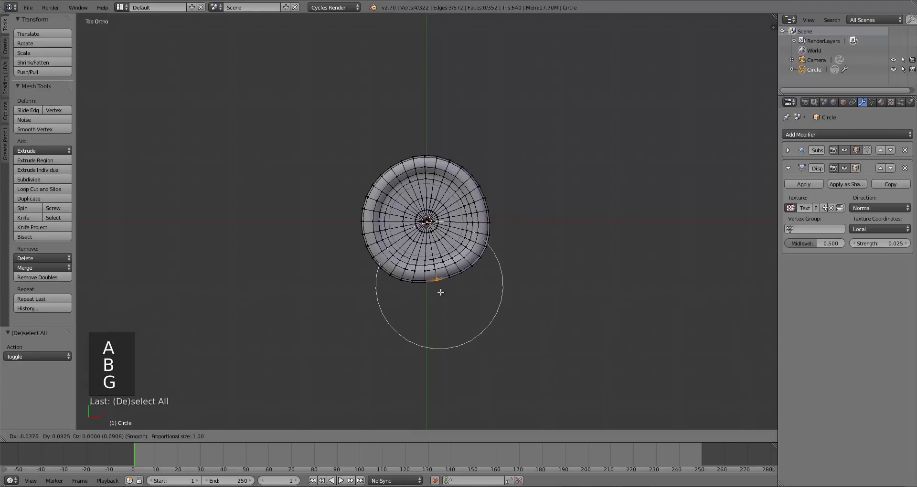
{"action": "left_click", "coordinate": [440, 292]}
Step: Move the rim vertices at the -X side outward and down about 0.03 on X and Y with proportional size 0.83
{"action": "key", "text": "a"}
{"action": "key", "text": "b"}
{"action": "left_click_drag", "start_coordinate": [352, 217], "coordinate": [372, 248]}
{"action": "key", "text": "g"}
{"action": "scroll", "coordinate": [365, 246], "scroll_direction": "up", "scroll_amount": 2}
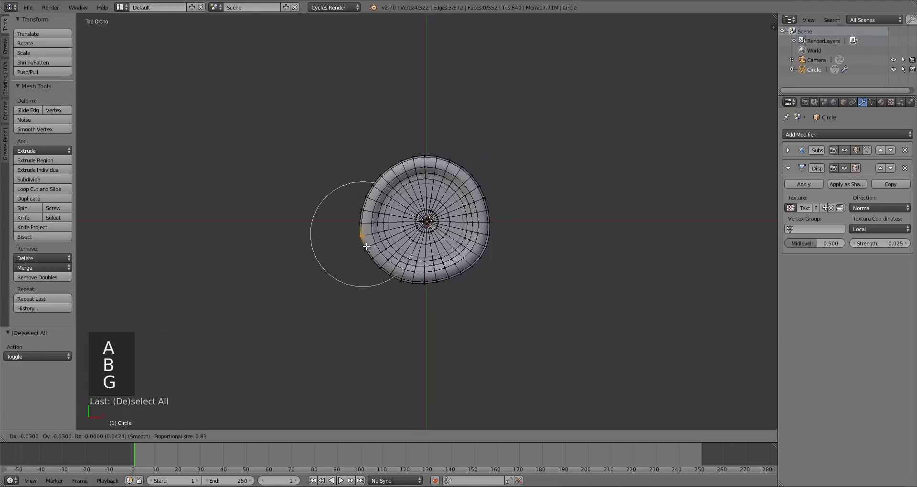
{"action": "left_click", "coordinate": [366, 247]}
Step: Move the rim vertices between the -X and +Y sides about 0.06 along Y with proportional size 0.83, and return to object mode
{"action": "key", "text": "a"}
{"action": "key", "text": "b"}
{"action": "left_click_drag", "start_coordinate": [367, 179], "coordinate": [376, 190]}
{"action": "key", "text": "g"}
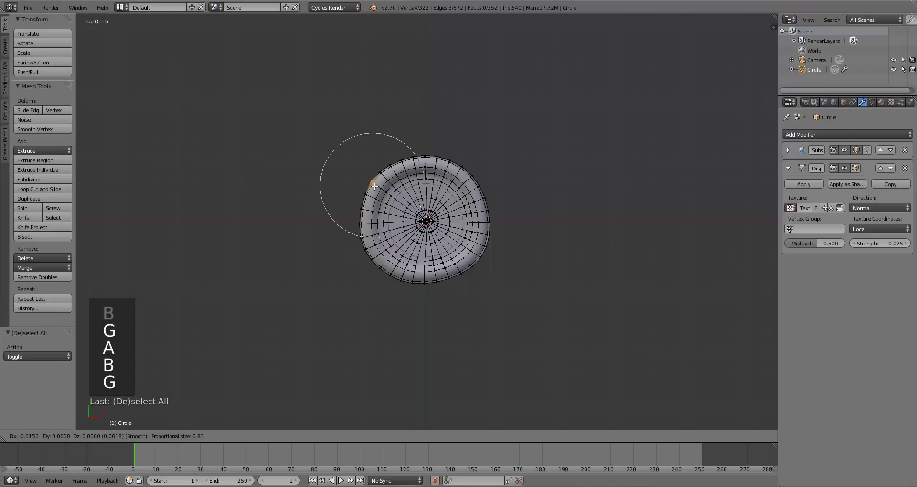
{"action": "left_click", "coordinate": [376, 186]}
{"action": "key", "text": "a"}
{"action": "key", "text": "Tab"}
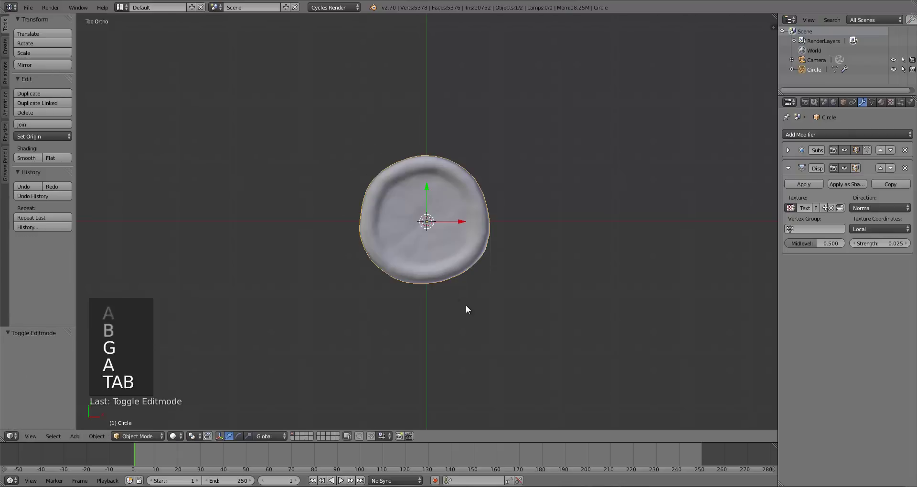
Step: Examine the irregular outline of the reshaped pizza base from oblique and overhead angles
{"action": "scroll", "coordinate": [467, 309], "scroll_direction": "up", "scroll_amount": 2}
{"action": "left_click_drag", "start_coordinate": [469, 270], "coordinate": [417, 316]}
{"action": "key", "text": "KP_5"}
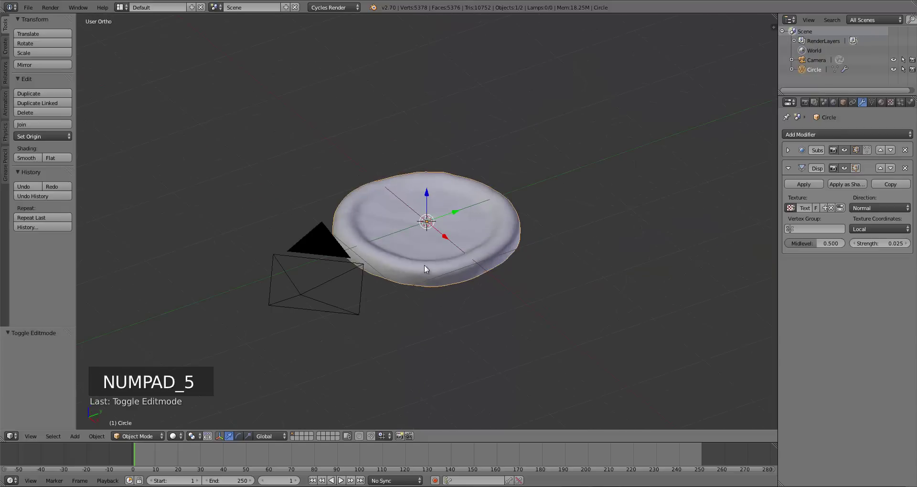
{"action": "left_click_drag", "start_coordinate": [424, 264], "coordinate": [491, 356]}
{"action": "mouse_move", "coordinate": [435, 330]}
{"action": "left_mouse_down"}
{"action": "mouse_move", "coordinate": [443, 311]}
{"action": "mouse_move", "coordinate": [468, 337]}
{"action": "mouse_move", "coordinate": [317, 313]}
{"action": "mouse_move", "coordinate": [393, 270]}
{"action": "mouse_move", "coordinate": [416, 271]}
{"action": "mouse_move", "coordinate": [399, 278]}
{"action": "mouse_move", "coordinate": [439, 343]}
{"action": "left_mouse_up"}
{"action": "left_click_drag", "start_coordinate": [404, 302], "coordinate": [403, 326]}
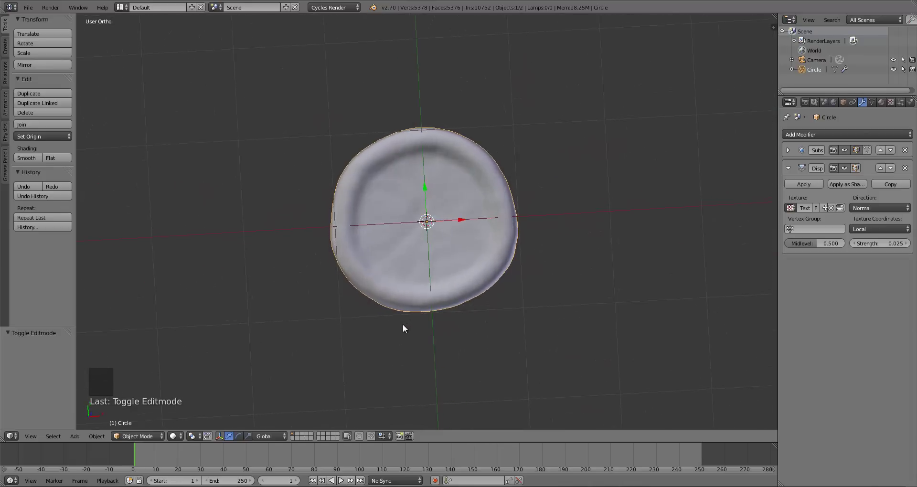